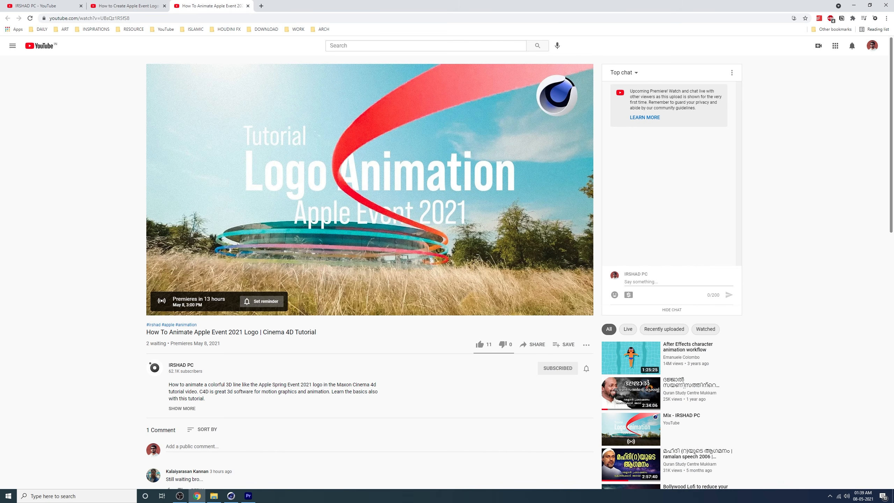
# Switch to Premiere Pro and preview the clips in the Apple Footages sequence by playing and scrubbing through it.
pyautogui.click(248, 495)
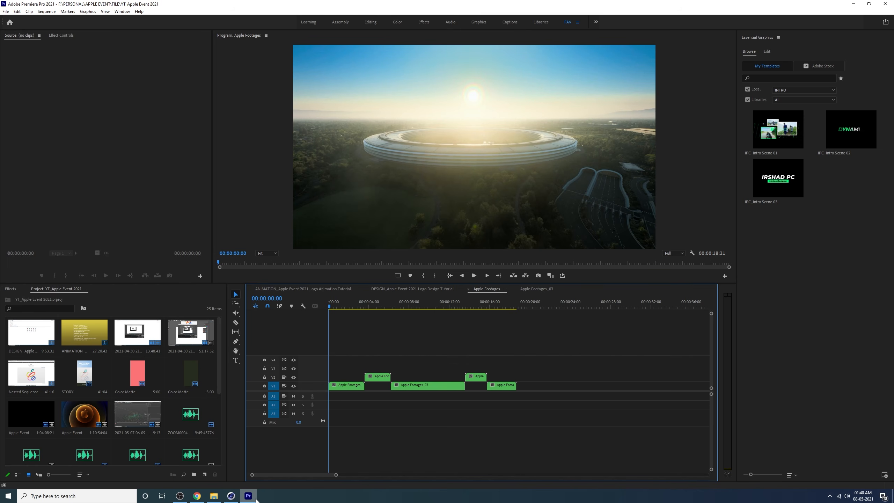
pyautogui.press('=')
pyautogui.press('=')
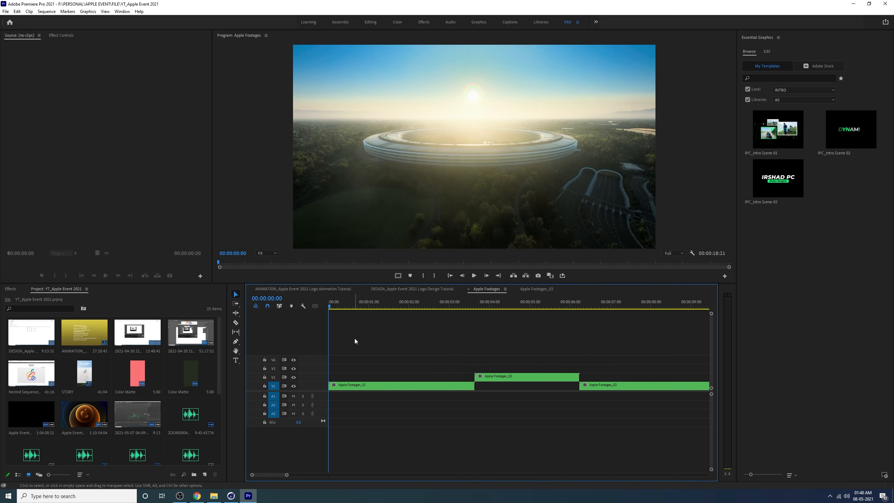
pyautogui.press('space')
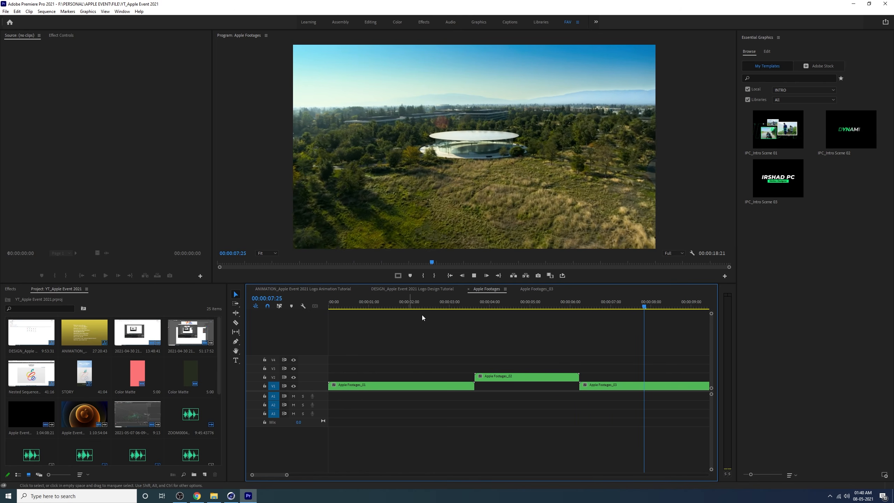
pyautogui.press('-')
pyautogui.press('-')
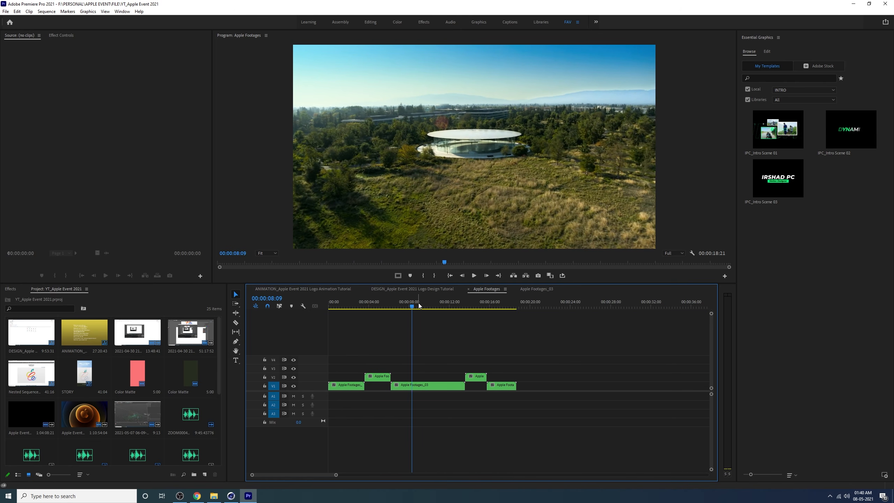
pyautogui.moveTo(418, 305); pyautogui.dragTo(457, 321)
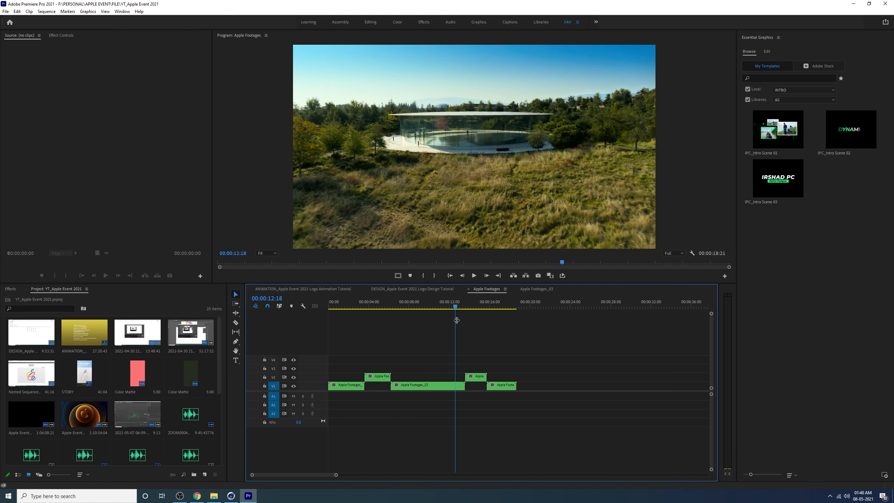
pyautogui.click(399, 306)
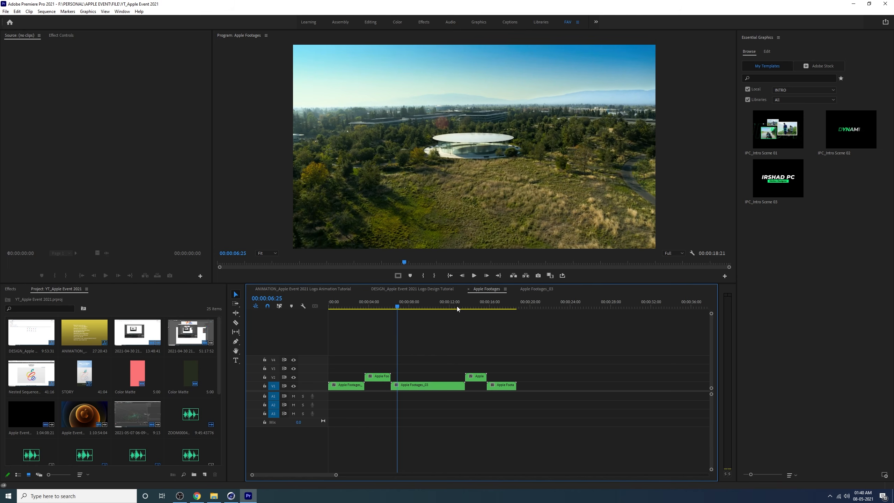
pyautogui.moveTo(456, 306); pyautogui.dragTo(482, 321)
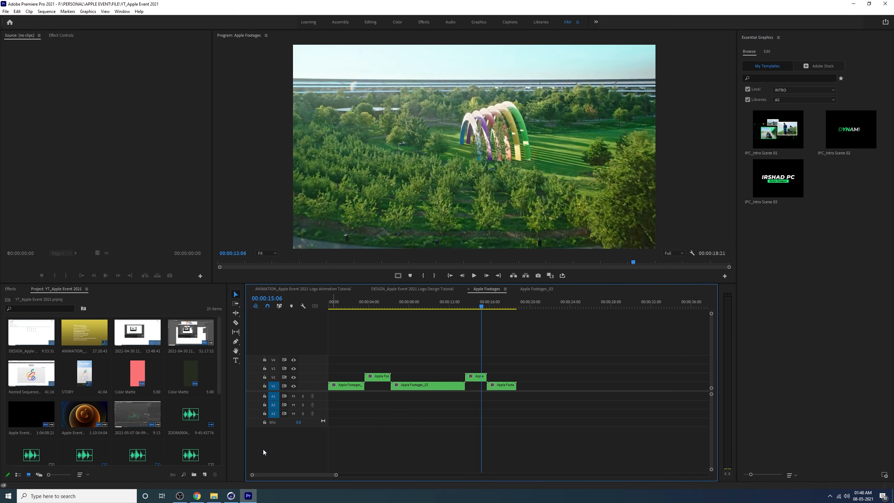
# Switch to Chrome, search the web for "apple event 2021 logo animation" in a new tab, and open the Cinecom.net 3D Line ANIMATION tutorial.
pyautogui.click(197, 496)
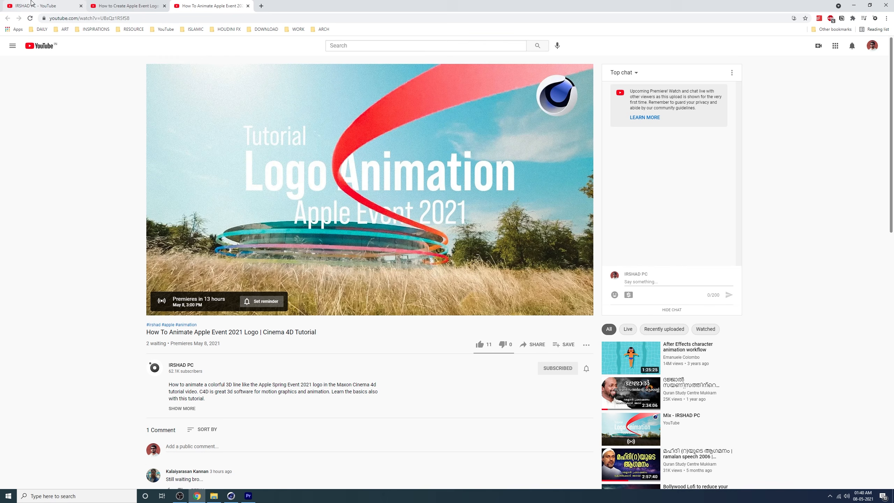
pyautogui.click(261, 6)
pyautogui.write('an')
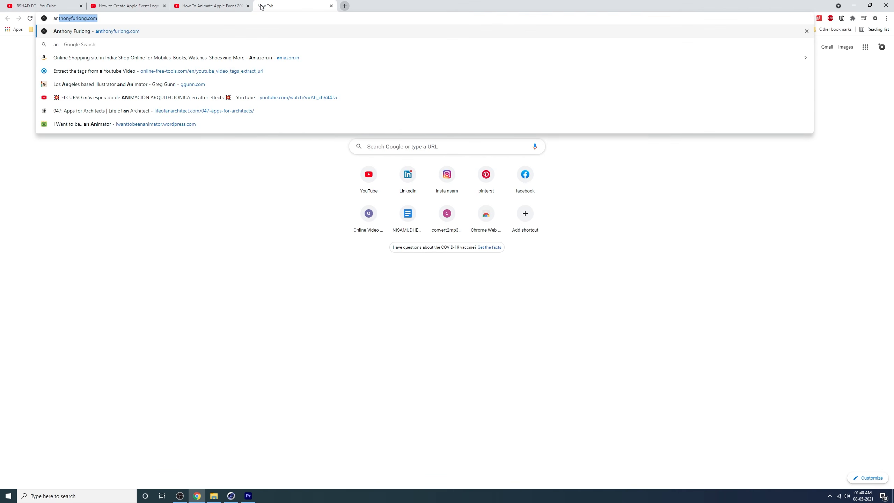
pyautogui.press('BackSpace')
pyautogui.press('BackSpace')
pyautogui.press('BackSpace')
pyautogui.write('apple event 2021 logo animation')
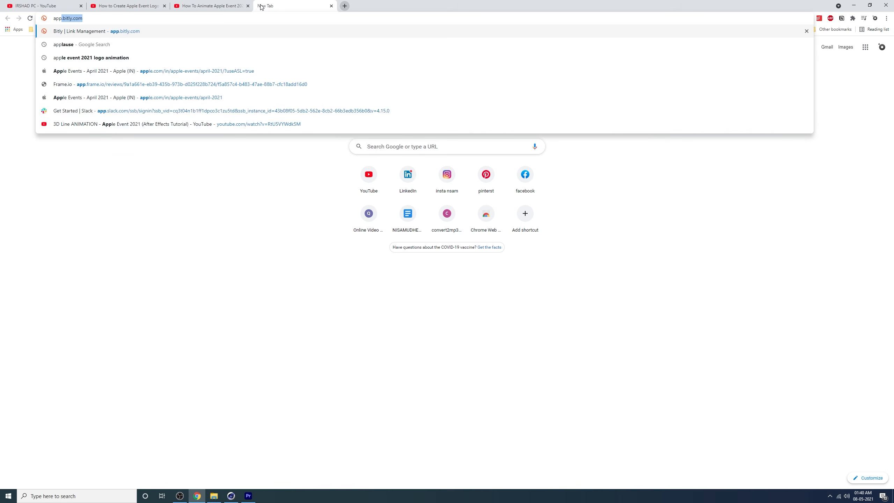
pyautogui.press('Right')
pyautogui.press('Return')
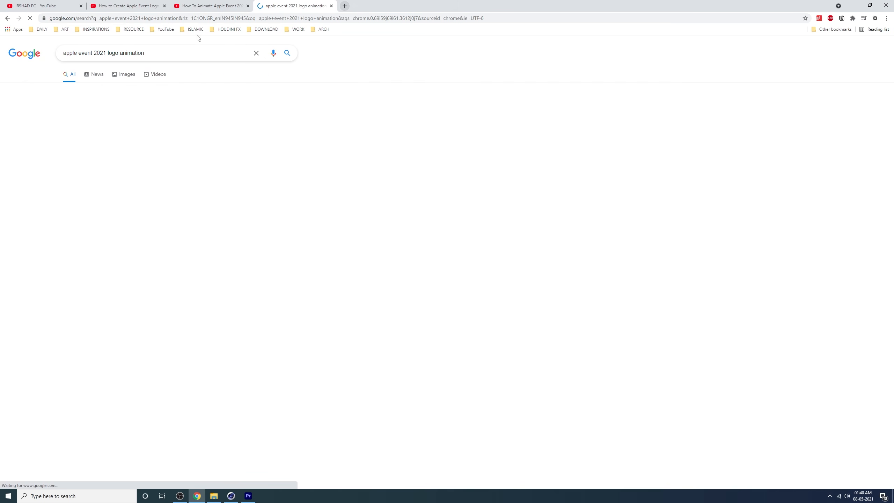
pyautogui.click(160, 219)
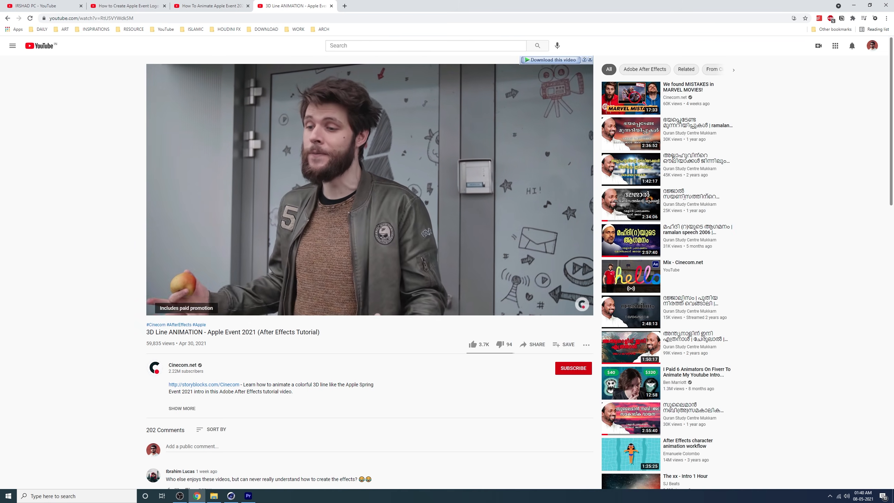
# Skim the 3D line animation tutorial up to the particle settings at about 6:21 and examine the ribbon effect.
pyautogui.press('Right')
pyautogui.press('Right')
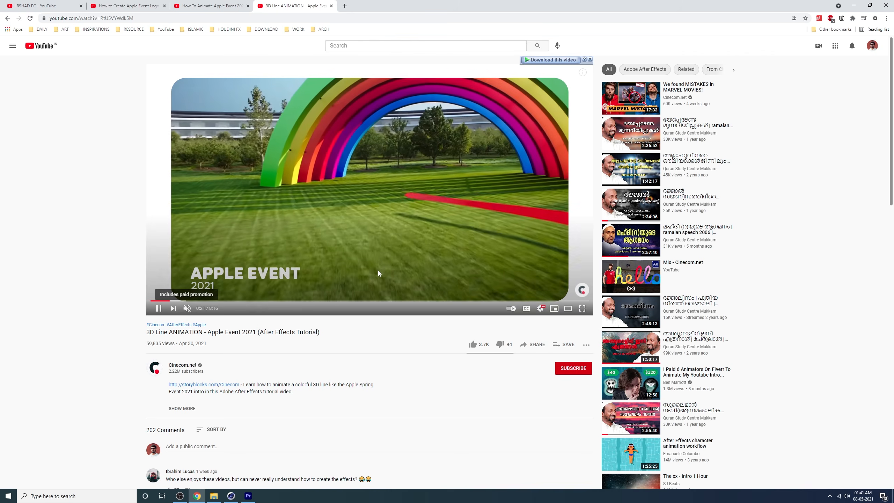
pyautogui.press('Right')
pyautogui.press('Right')
pyautogui.press('Right')
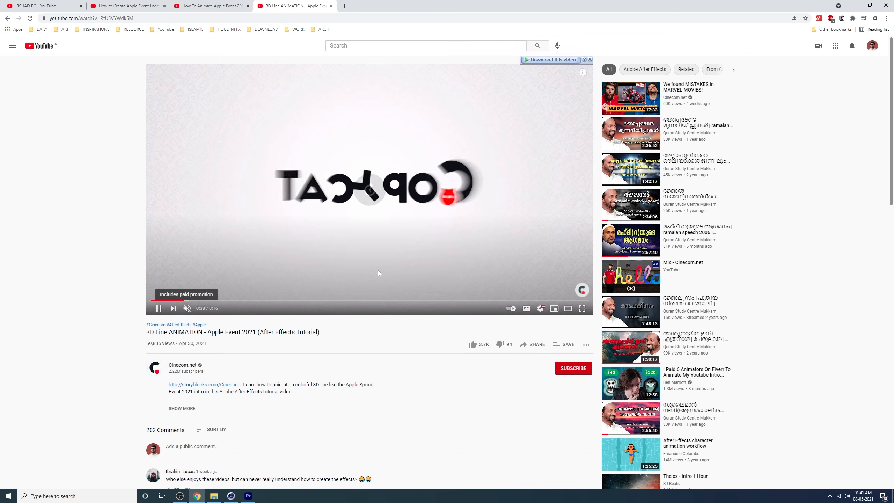
pyautogui.click(313, 300)
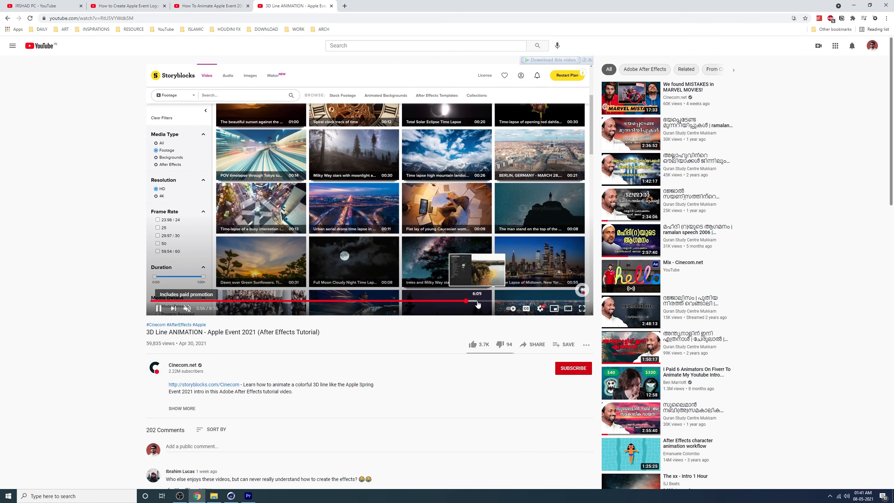
pyautogui.click(466, 301)
pyautogui.click(474, 300)
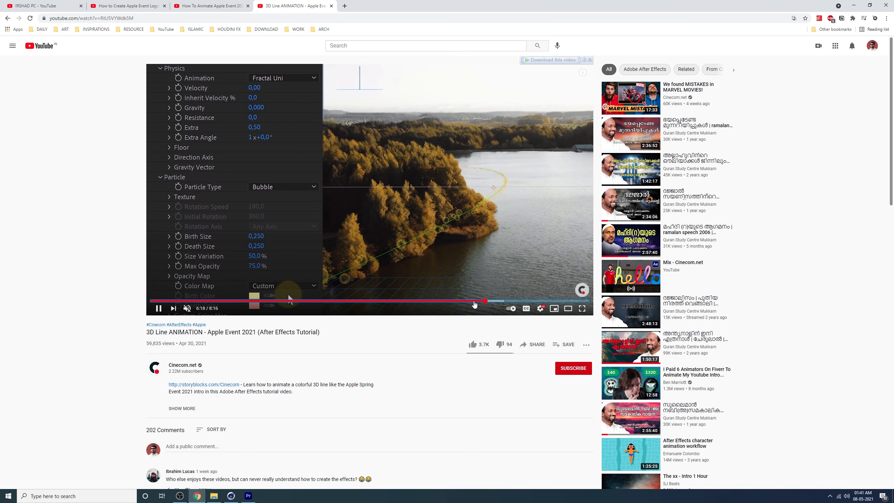
pyautogui.press('Right')
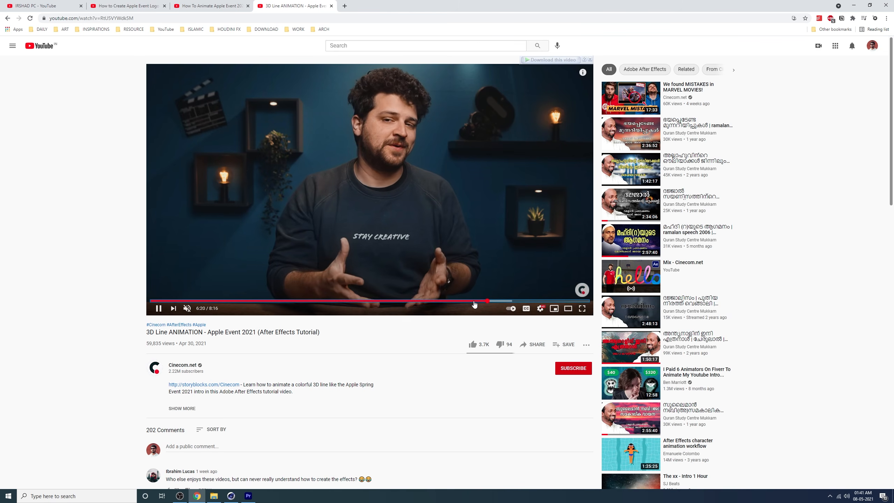
pyautogui.press('Left')
pyautogui.click(346, 240)
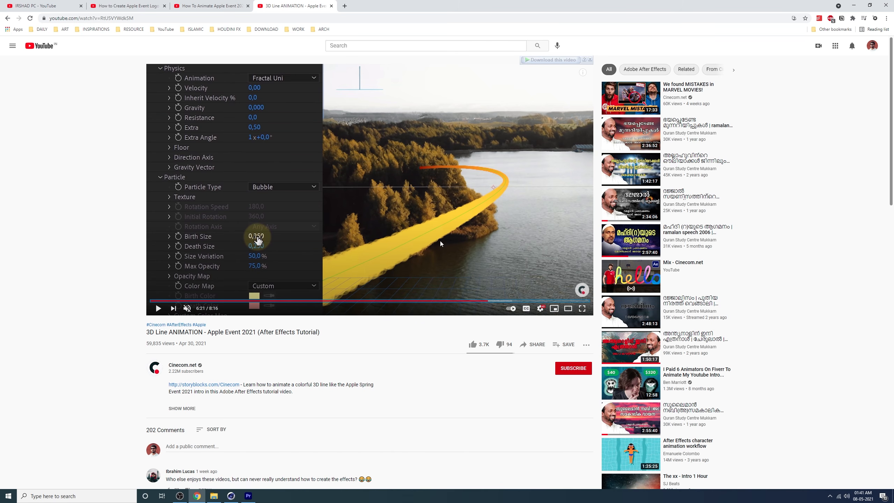
pyautogui.click(370, 241)
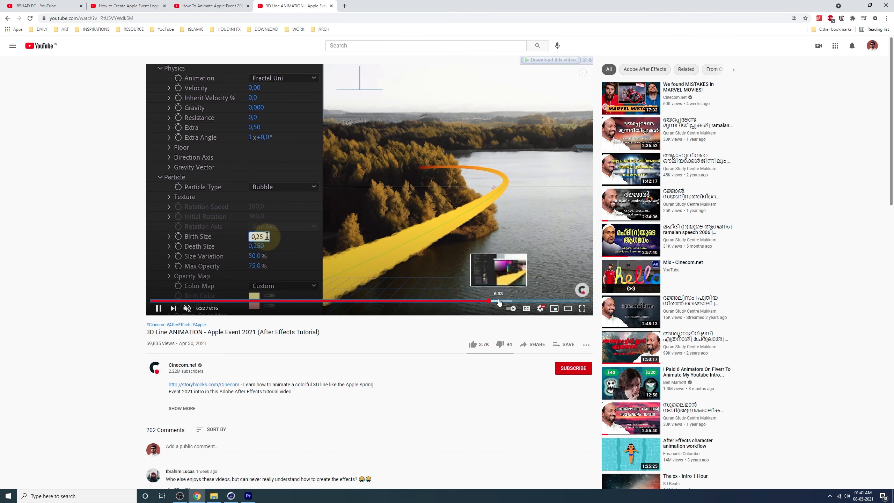
# Skip to the finished ribbon shots at about 7:30 and pause on the lake and forest examples to examine them.
pyautogui.click(499, 301)
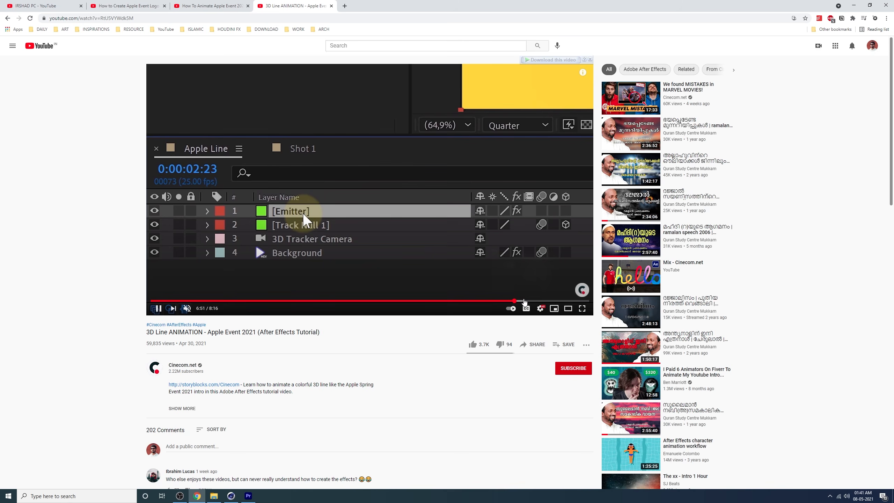
pyautogui.click(534, 301)
pyautogui.click(563, 301)
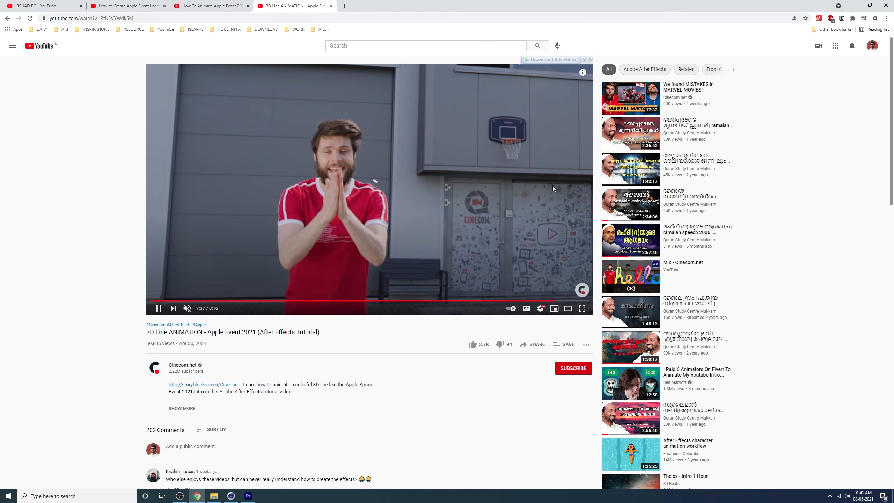
pyautogui.press('Left')
pyautogui.press('Left')
pyautogui.press('Left')
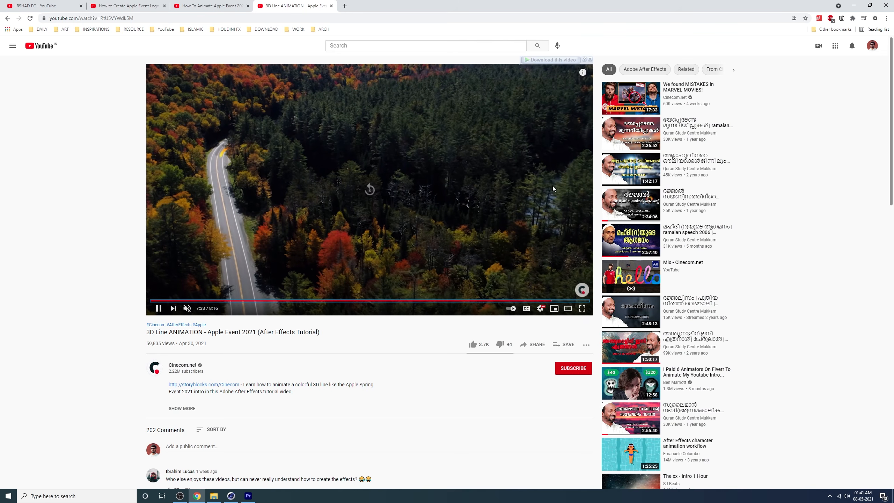
pyautogui.press('Left')
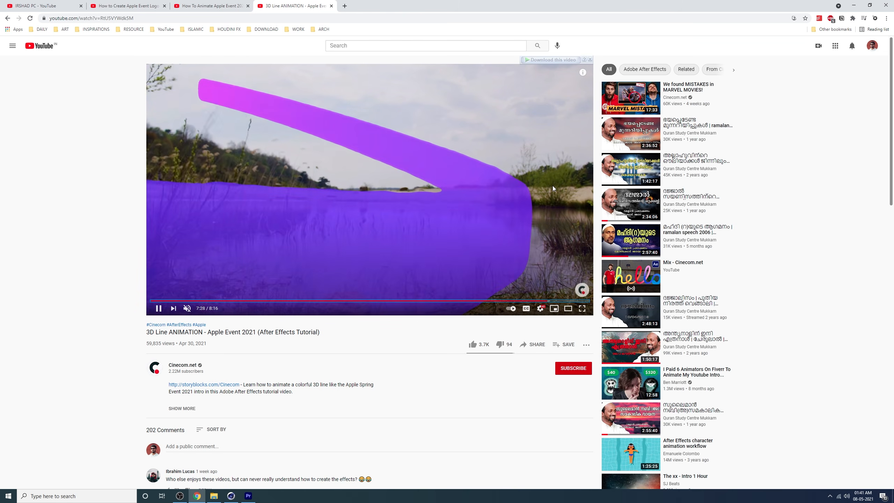
pyautogui.press('space')
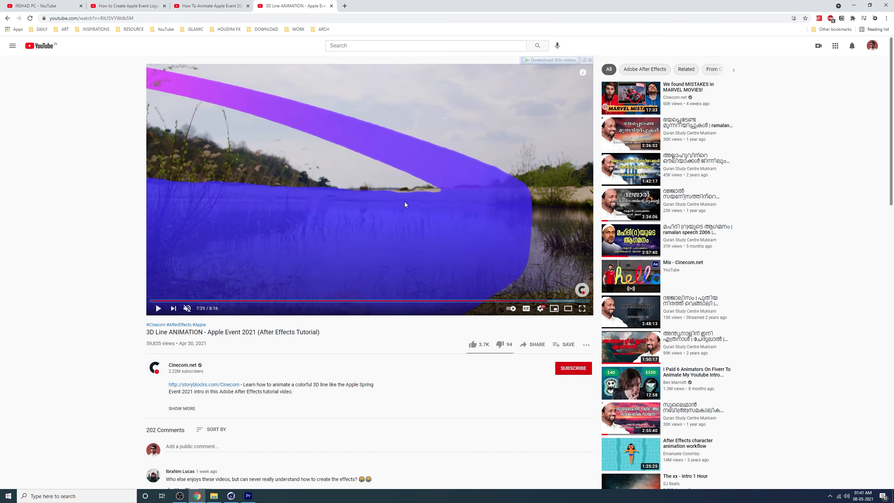
pyautogui.press('space')
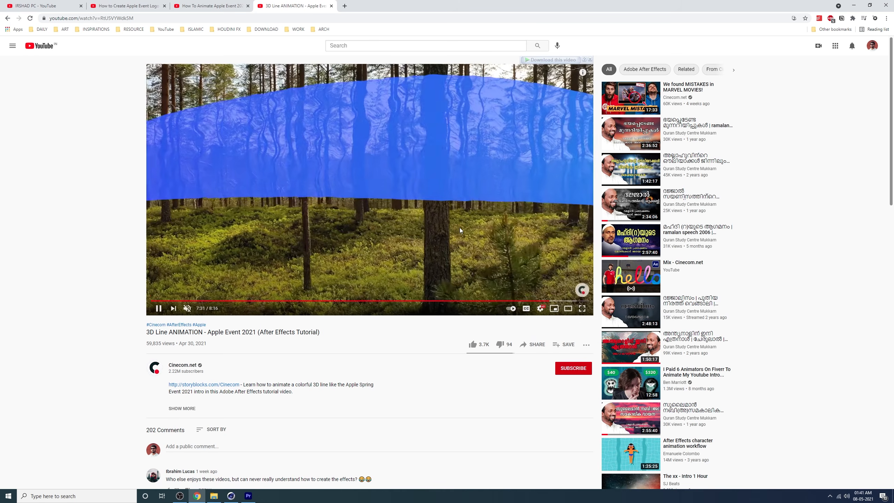
pyautogui.press('space')
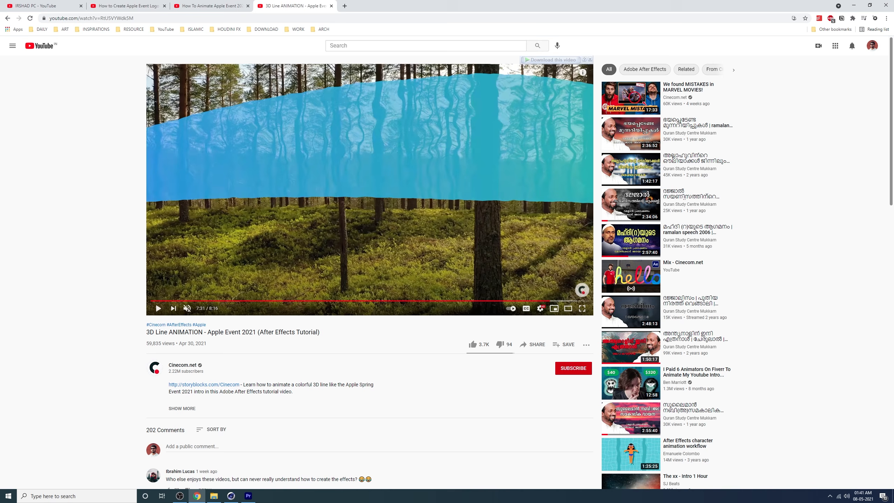
# Glance at the empty Cinema 4D project, return to Premiere Pro, and scrub through the third clip in Apple Footages.
pyautogui.click(230, 495)
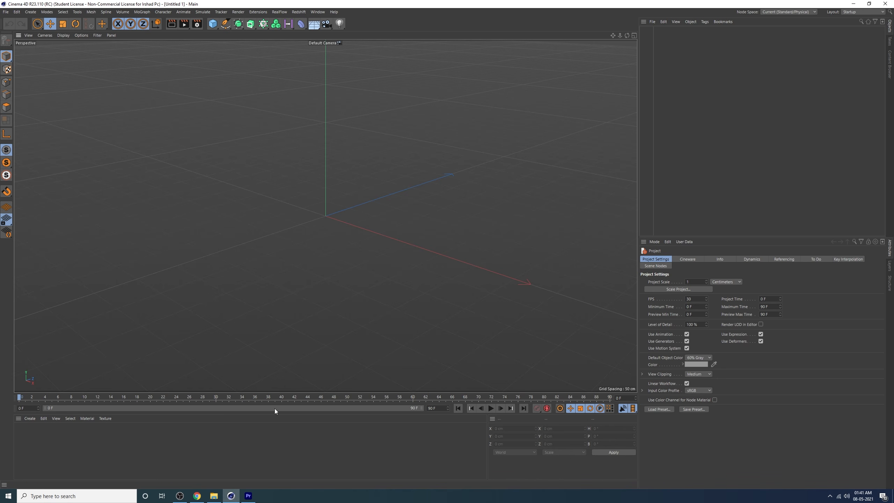
pyautogui.click(248, 496)
pyautogui.click(391, 306)
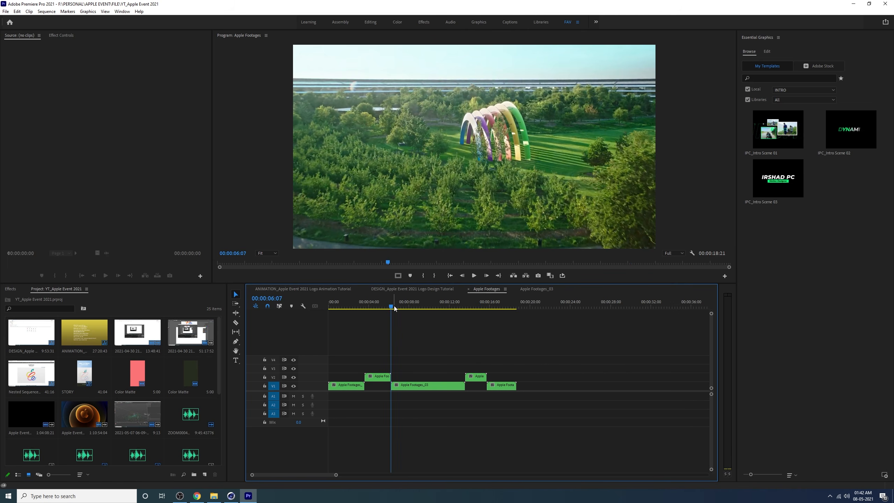
pyautogui.press('=')
pyautogui.moveTo(453, 305); pyautogui.dragTo(548, 339)
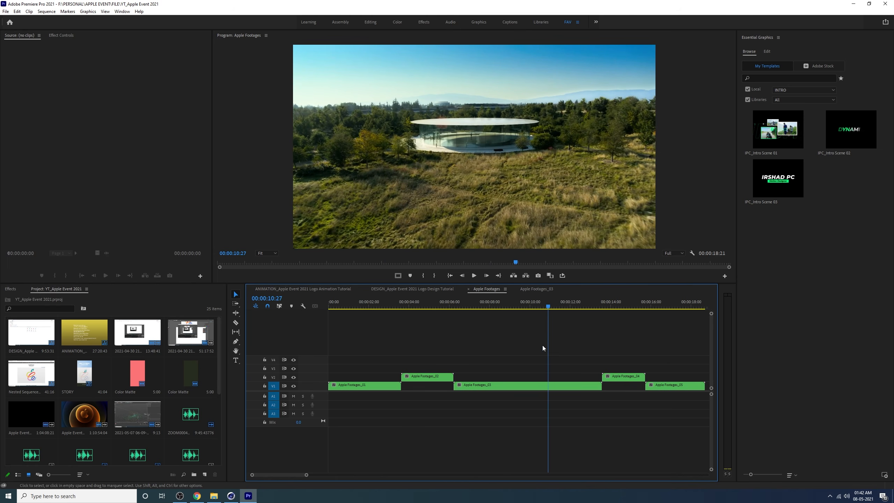
# Open the nested sequence of the third Apple Footages clip and preview its footage from the start.
pyautogui.doubleClick(522, 385)
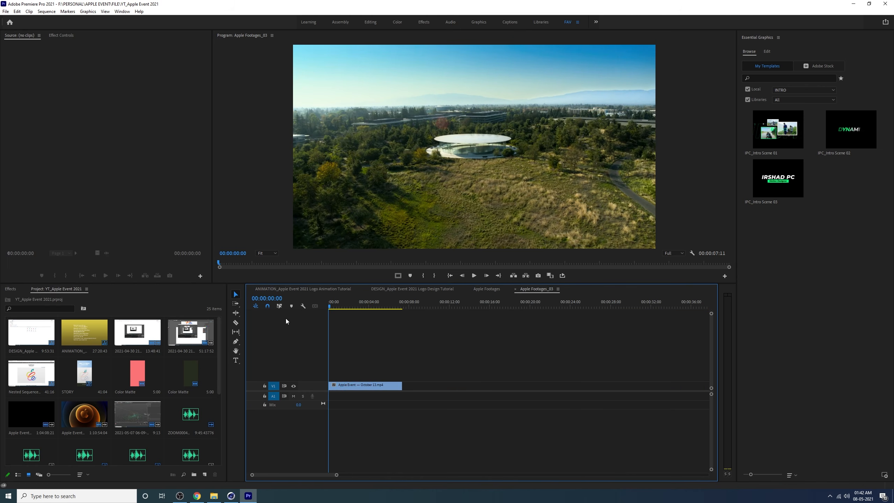
pyautogui.press('=')
pyautogui.moveTo(339, 303); pyautogui.dragTo(416, 313)
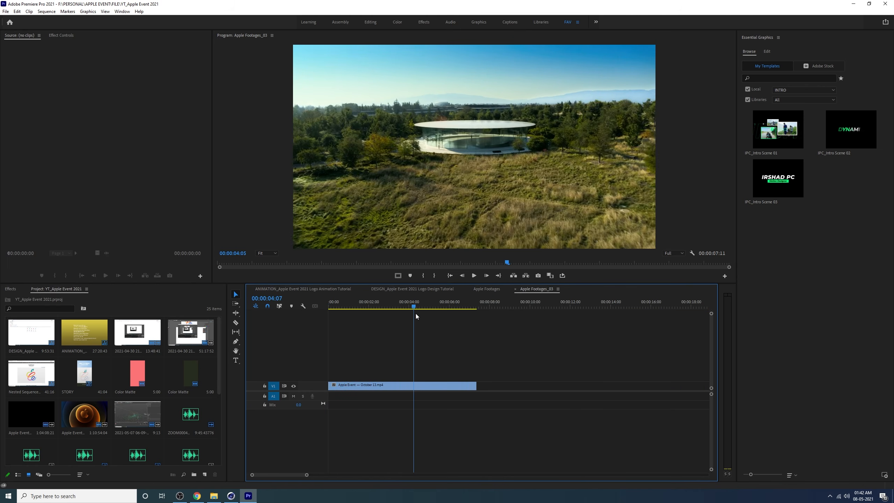
pyautogui.press('Home')
pyautogui.press('space')
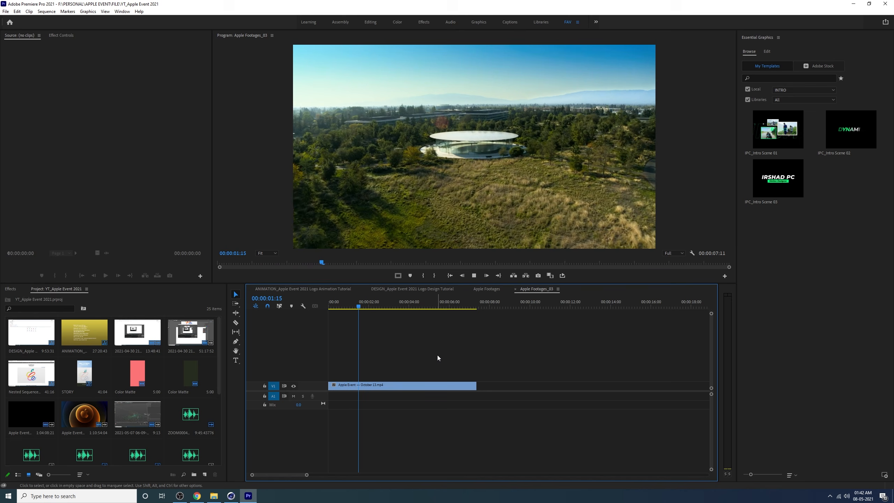
pyautogui.press('space')
# Make the V1 video track taller and display the Time Remapping speed line on the Apple Event October 13 clip.
pyautogui.press('=')
pyautogui.click(460, 384)
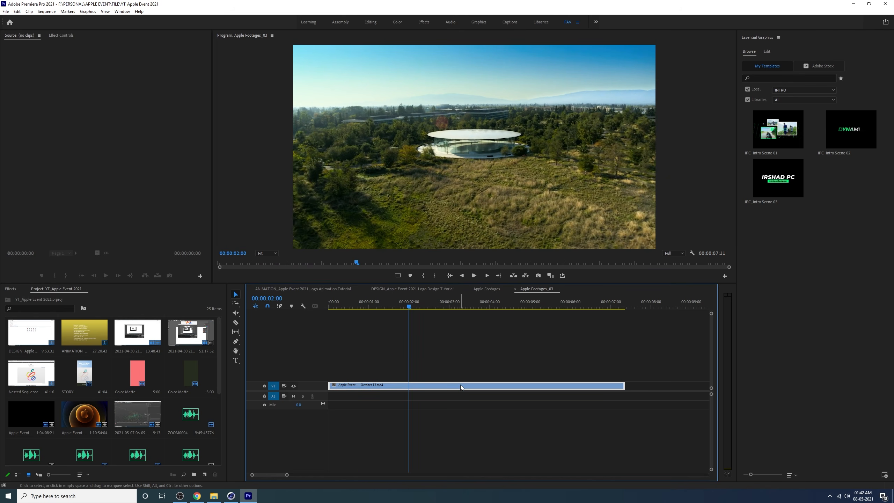
pyautogui.moveTo(323, 381)
pyautogui.mouseDown()
pyautogui.moveTo(321, 353)
pyautogui.moveTo(322, 369)
pyautogui.mouseUp()
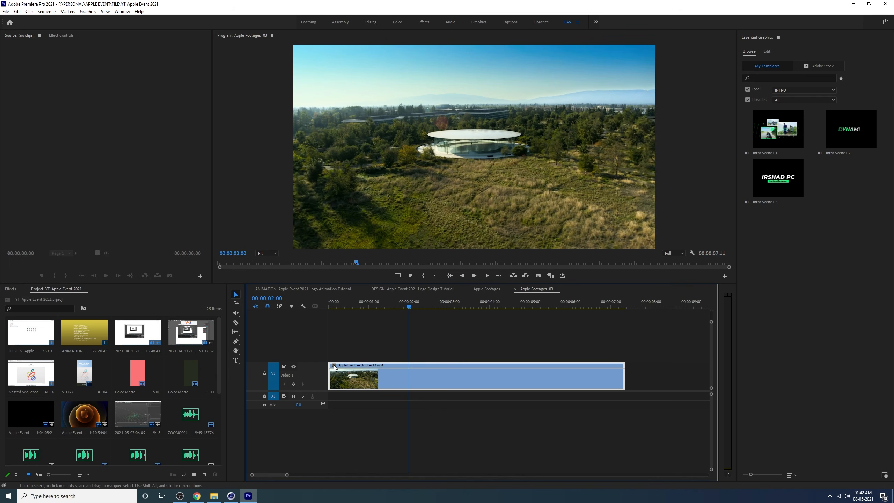
pyautogui.click(334, 367)
pyautogui.moveTo(359, 387)
pyautogui.click(406, 387)
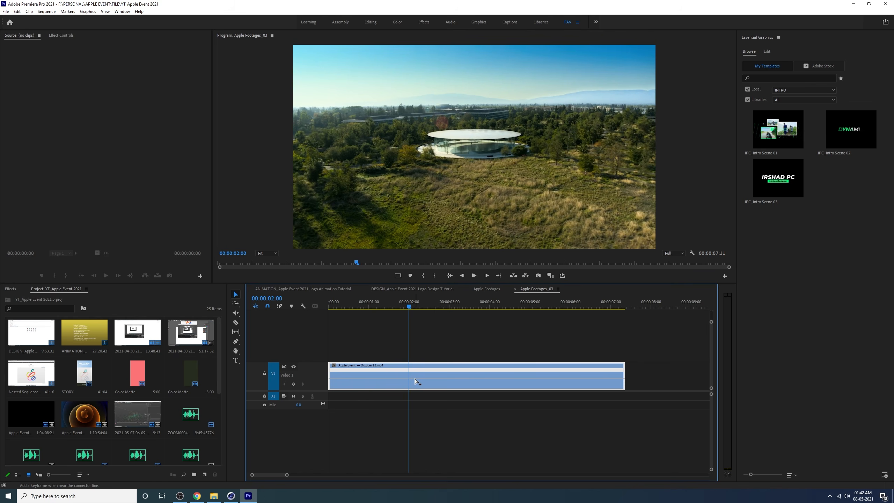
# Add a speed keyframe just past 2 seconds on the Apple Event clip, split it into a ramp, and speed up the opening.
pyautogui.keyDown('ctrl'); pyautogui.click(414, 379); pyautogui.keyUp('ctrl')
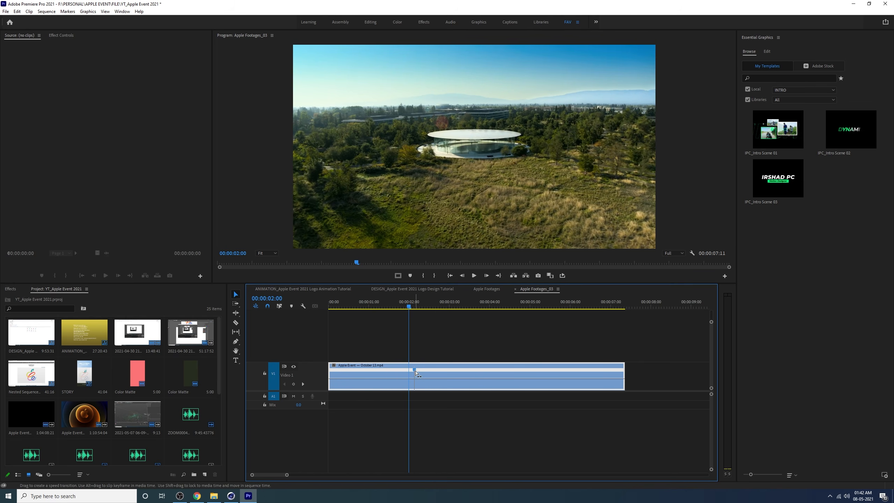
pyautogui.moveTo(415, 370); pyautogui.dragTo(454, 371)
pyautogui.moveTo(375, 379); pyautogui.dragTo(376, 365)
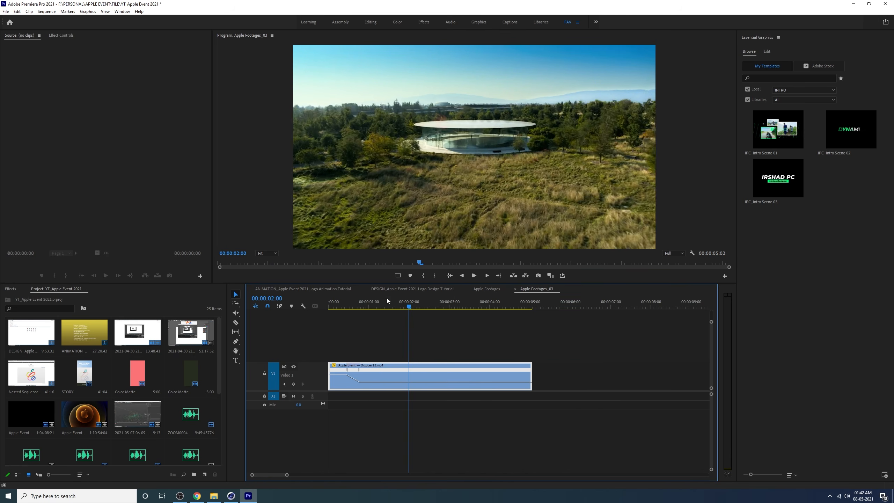
# Lengthen the clip's speed ramp by spreading its keyframe halves further apart, and play it back.
pyautogui.moveTo(387, 301); pyautogui.dragTo(383, 302)
pyautogui.moveTo(361, 370); pyautogui.dragTo(527, 370)
pyautogui.moveTo(422, 375); pyautogui.dragTo(417, 375)
pyautogui.press('space')
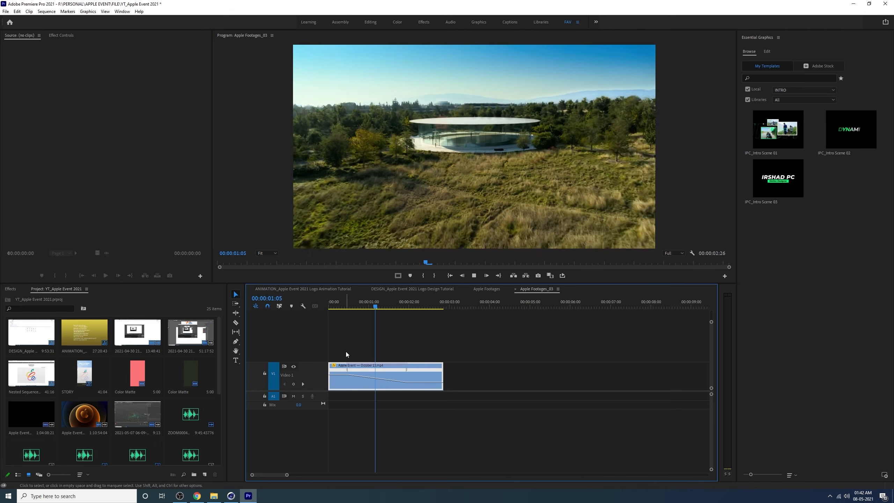
pyautogui.press('space')
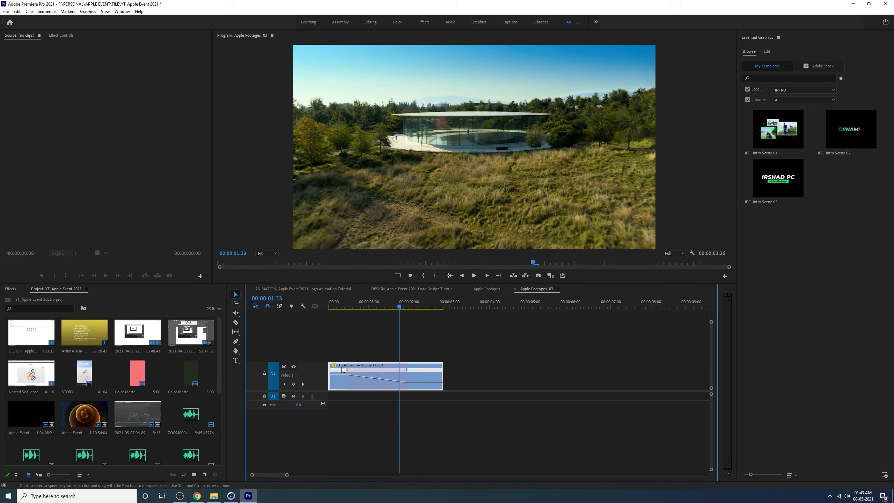
# Slow down the section before the speed ramp, speed up the section after it, and preview the clip.
pyautogui.moveTo(332, 374); pyautogui.dragTo(332, 382)
pyautogui.moveTo(452, 370); pyautogui.dragTo(473, 372)
pyautogui.press('space')
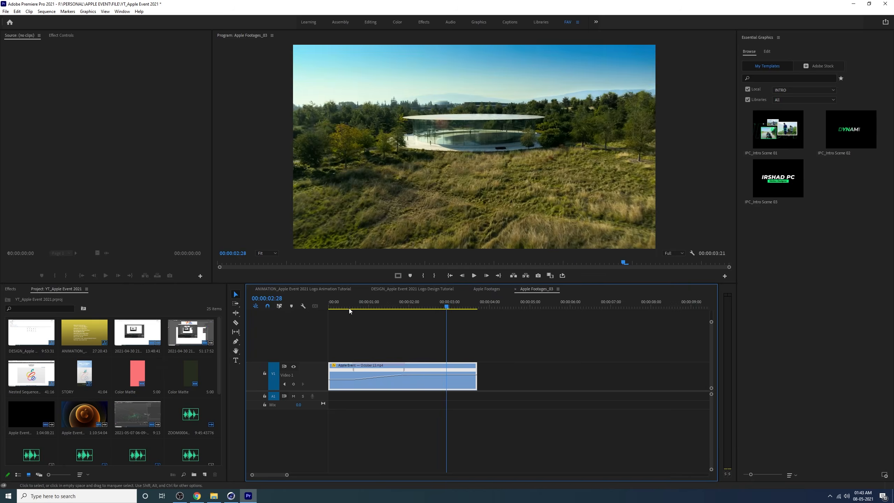
pyautogui.click(342, 308)
pyautogui.press('space')
pyautogui.click(337, 307)
pyautogui.press('space')
# Shorten the speed ramp by moving its end keyframe earlier, preview the clip, and return the playhead to the start.
pyautogui.moveTo(393, 370); pyautogui.dragTo(344, 370)
pyautogui.moveTo(339, 307); pyautogui.dragTo(240, 333)
pyautogui.press('space')
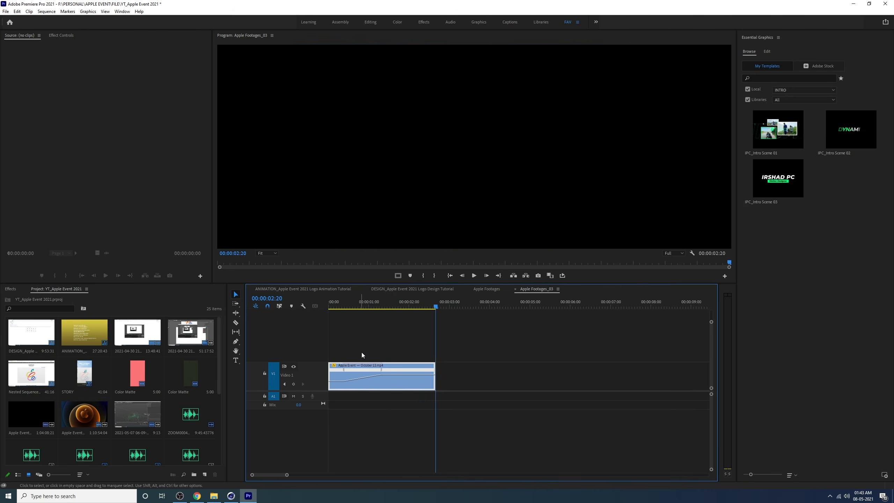
pyautogui.press('space')
pyautogui.moveTo(338, 307); pyautogui.dragTo(317, 317)
pyautogui.click(432, 346)
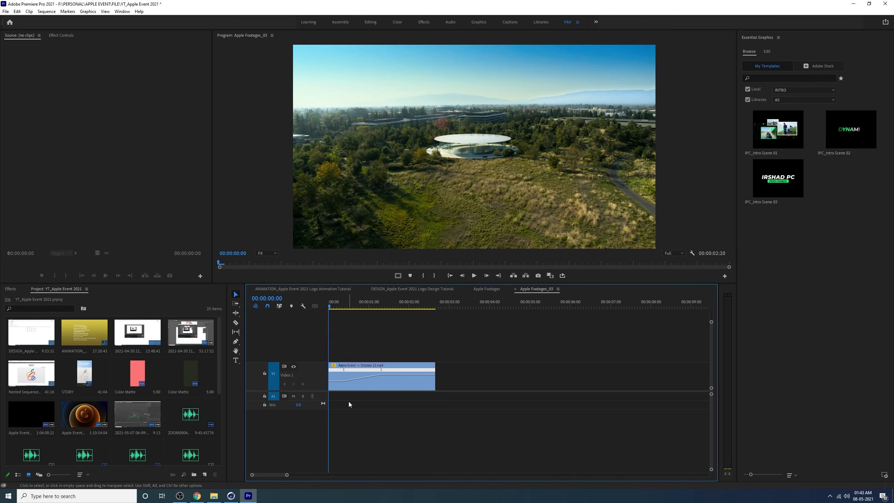
pyautogui.click(369, 369)
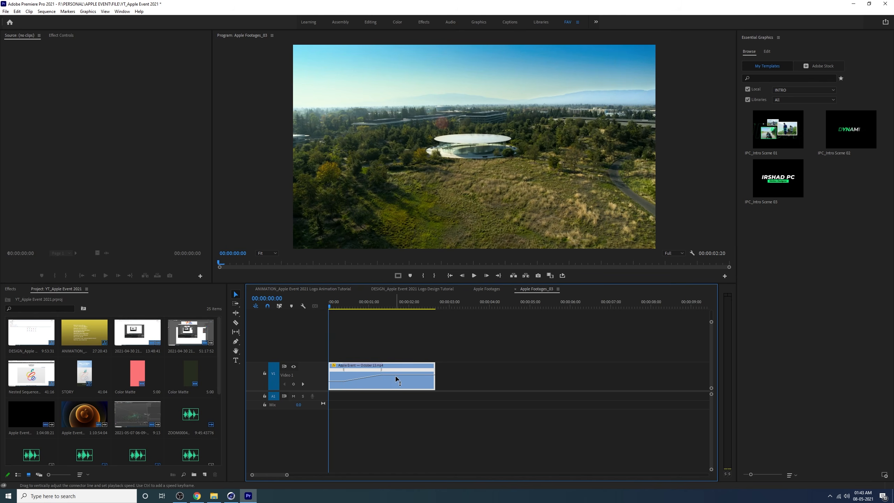
pyautogui.click(35, 37)
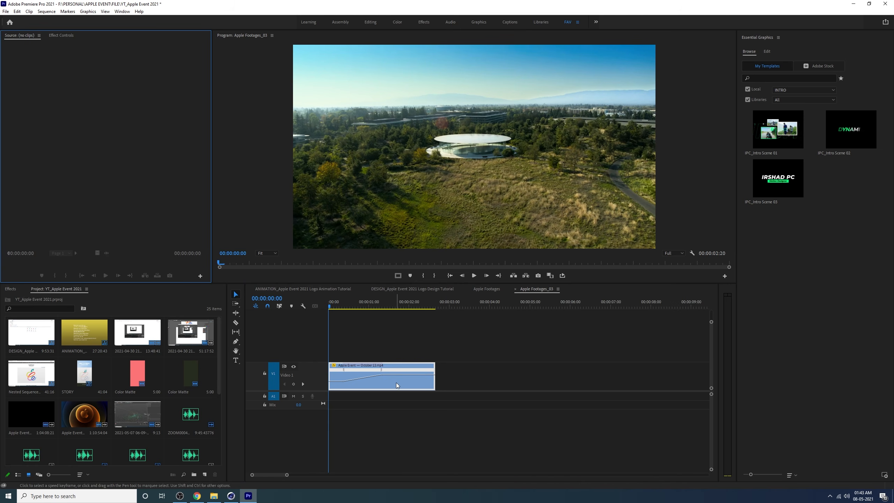
pyautogui.click(405, 348)
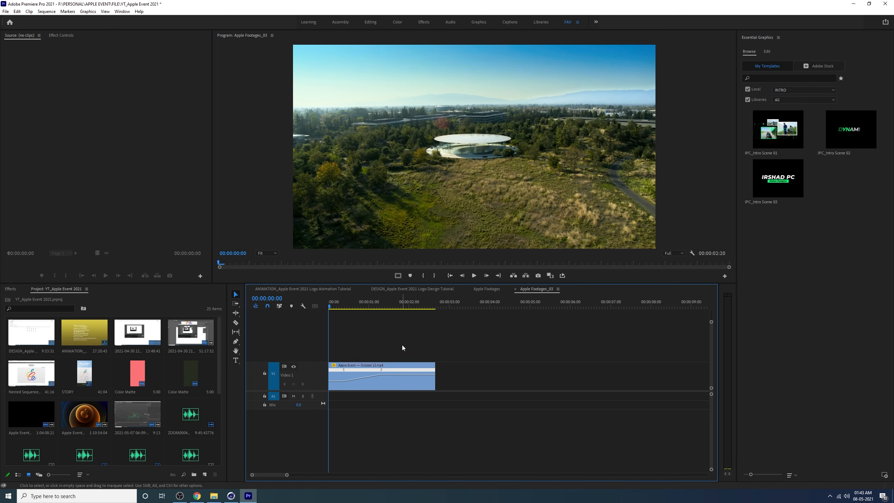
# Open the media export settings for the Apple Footages_03 sequence, using JPEG format and the JPEG Sequence (Match Source) preset.
pyautogui.click(408, 373)
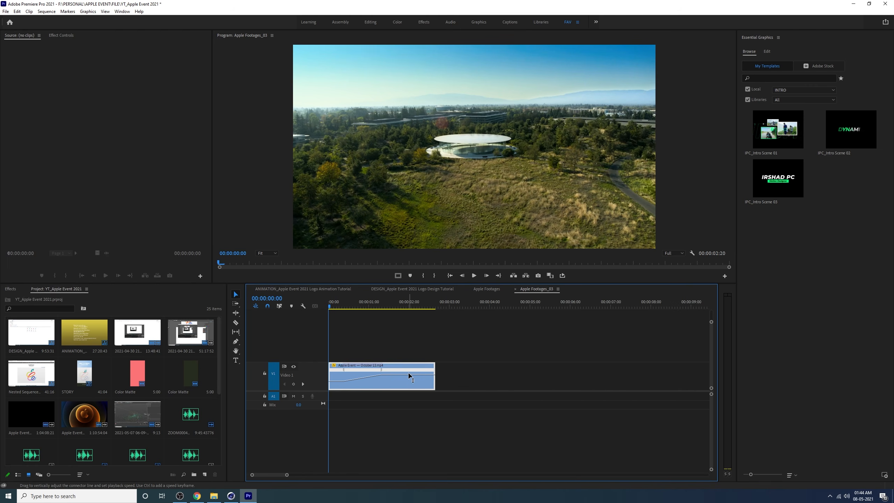
pyautogui.click(6, 11)
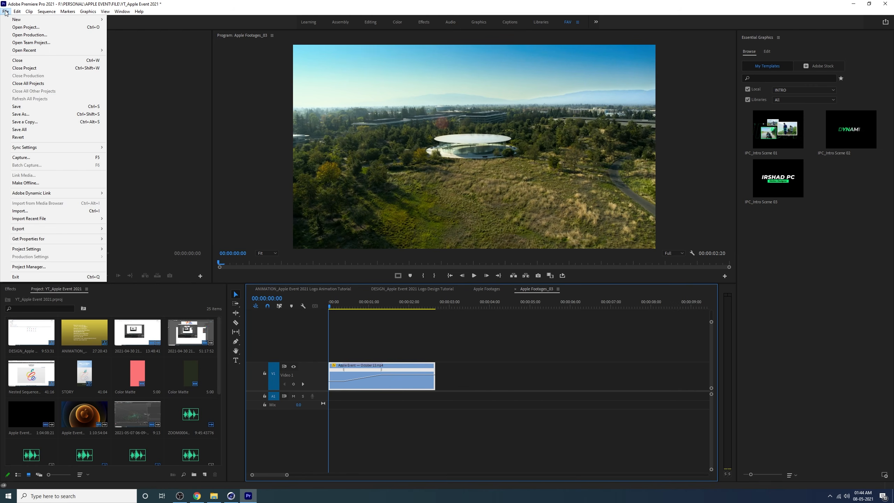
pyautogui.moveTo(32, 228)
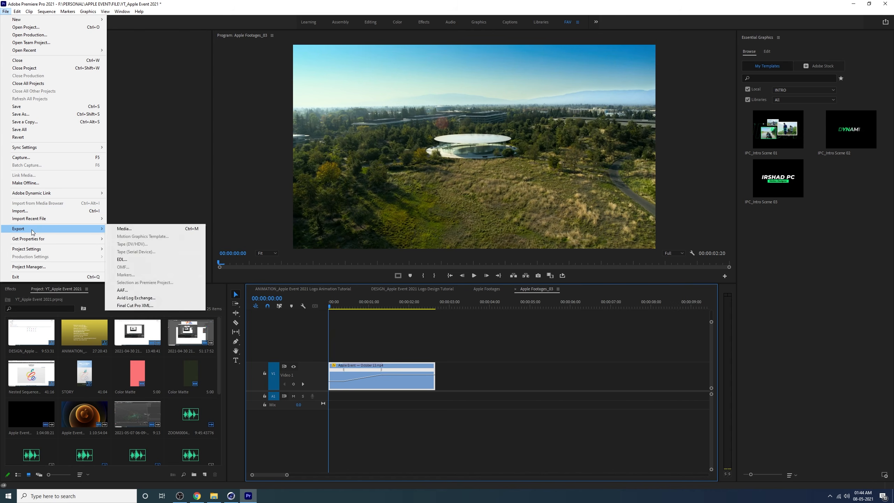
pyautogui.click(126, 229)
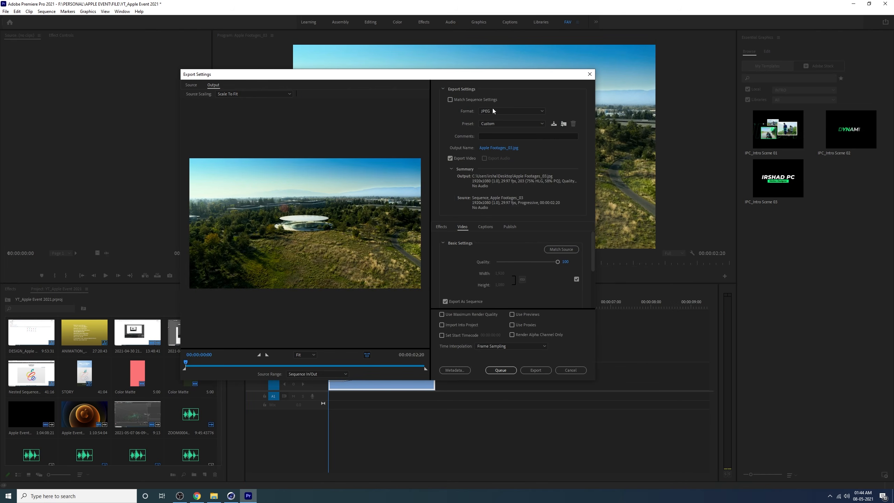
pyautogui.click(509, 111)
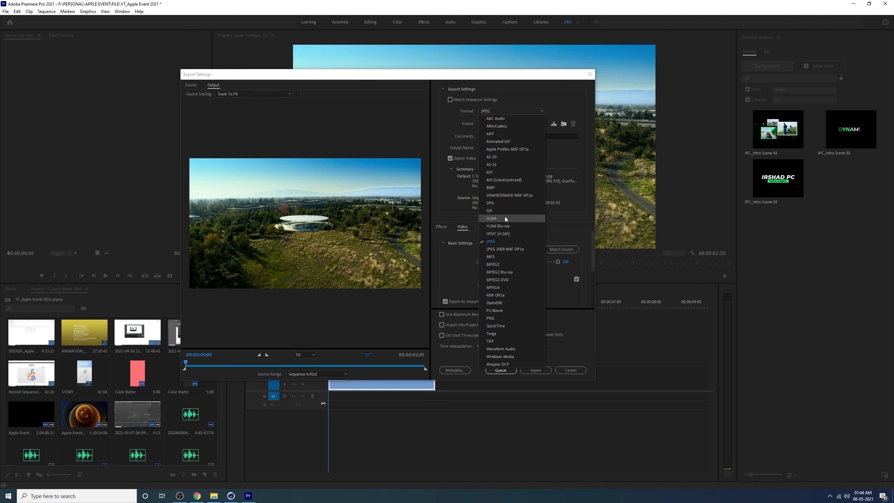
pyautogui.click(502, 242)
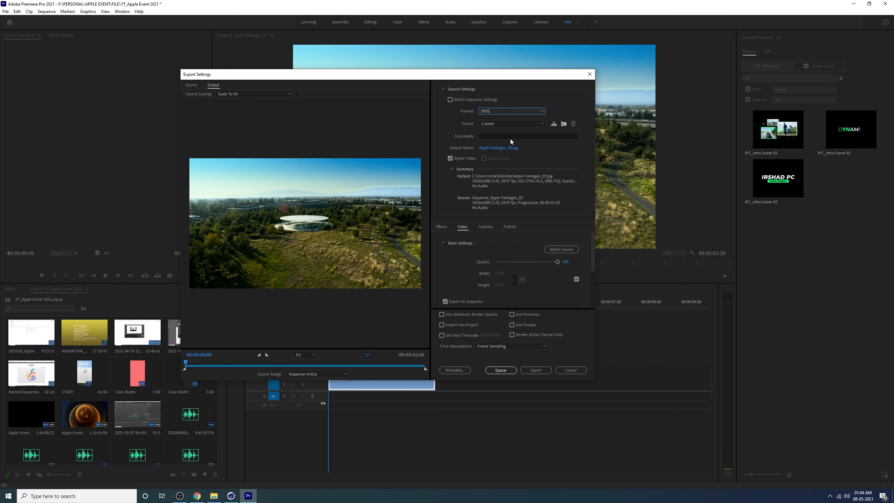
pyautogui.click(502, 120)
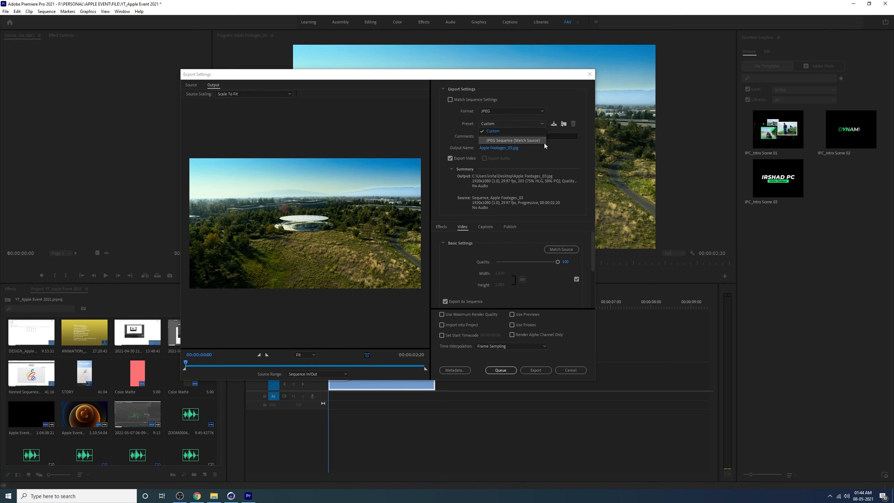
pyautogui.click(509, 140)
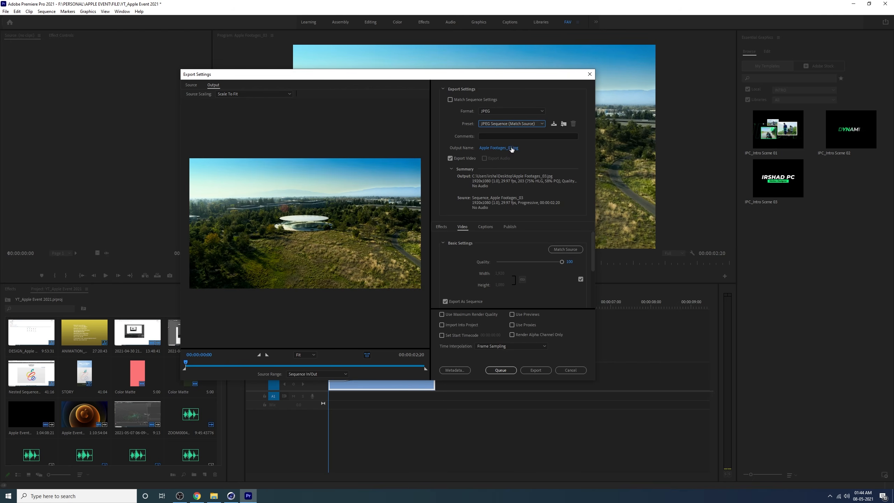
# Set the output location to a new Desktop folder named Apple Sec, keep the file name Apple Footages_03, and export the sequence.
pyautogui.click(502, 148)
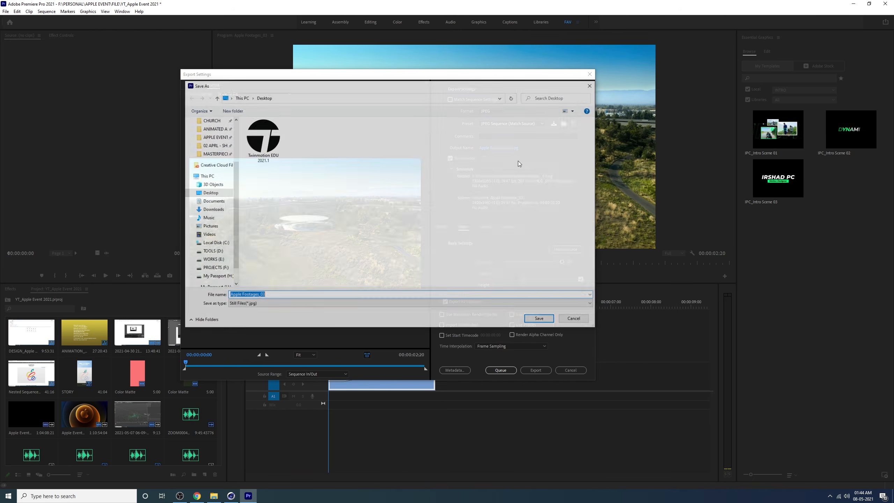
pyautogui.click(231, 110)
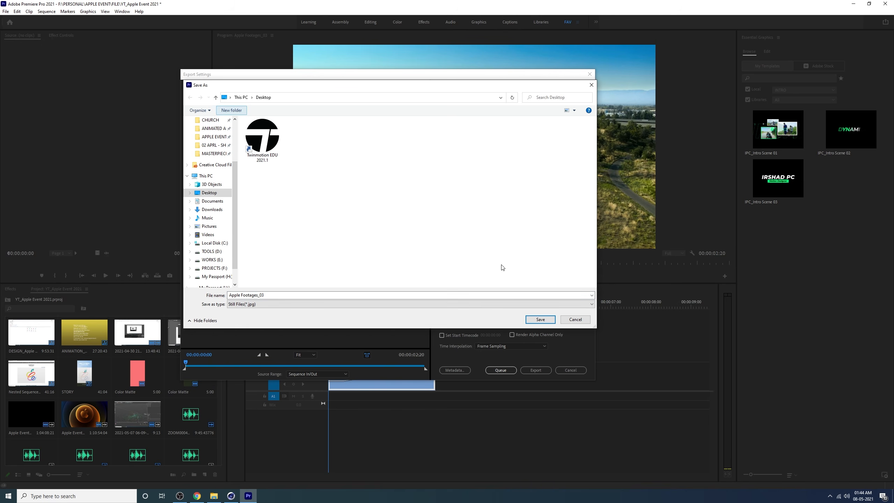
pyautogui.write('Apple Sec')
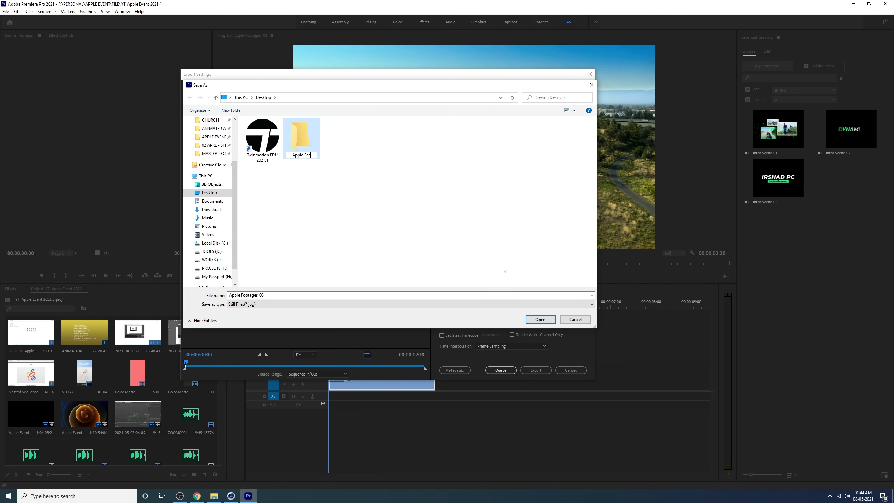
pyautogui.press('Return')
pyautogui.press('Return')
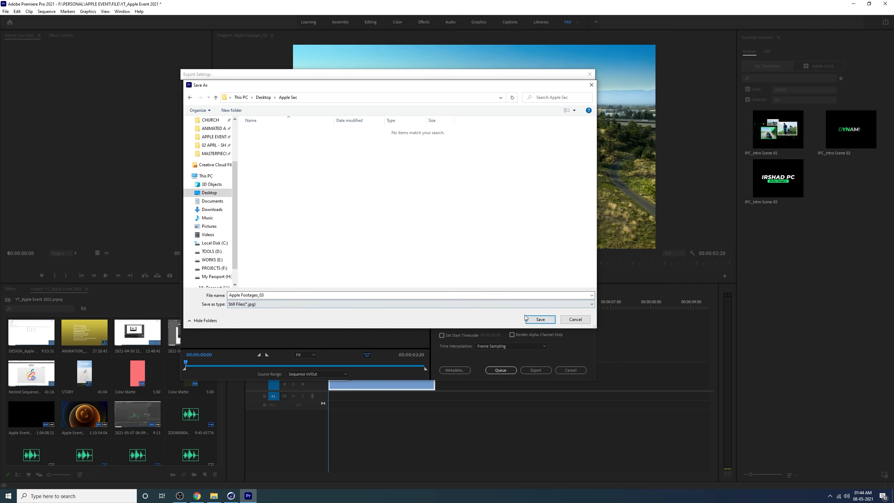
pyautogui.click(540, 320)
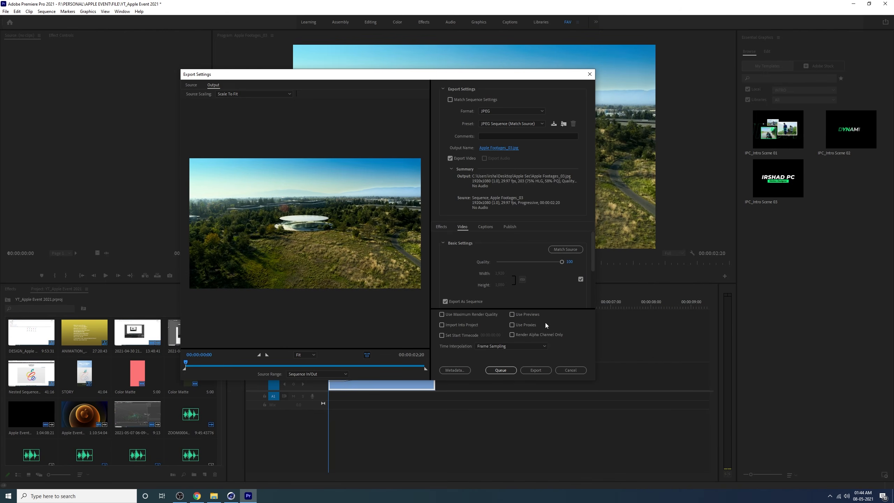
pyautogui.click(542, 372)
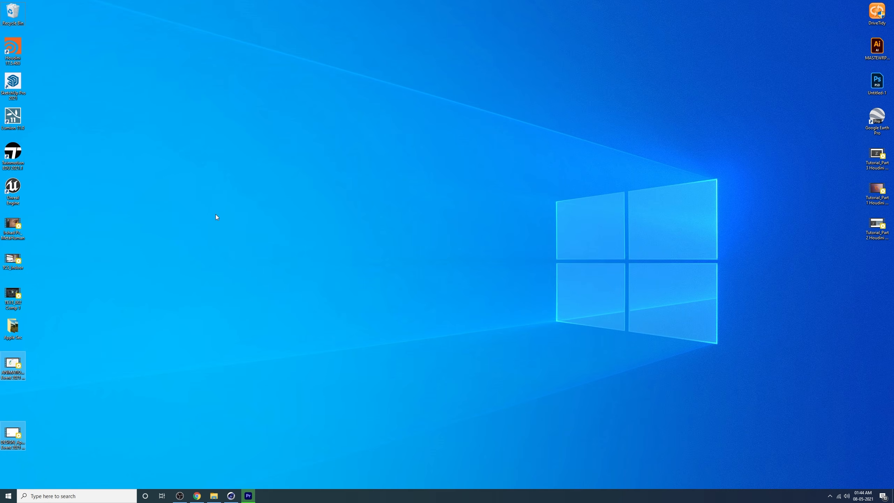
# Open the Apple Sec folder on the refreshed desktop, look through the exported JPEG frames, and return to Premiere Pro.
pyautogui.rightClick(153, 230)
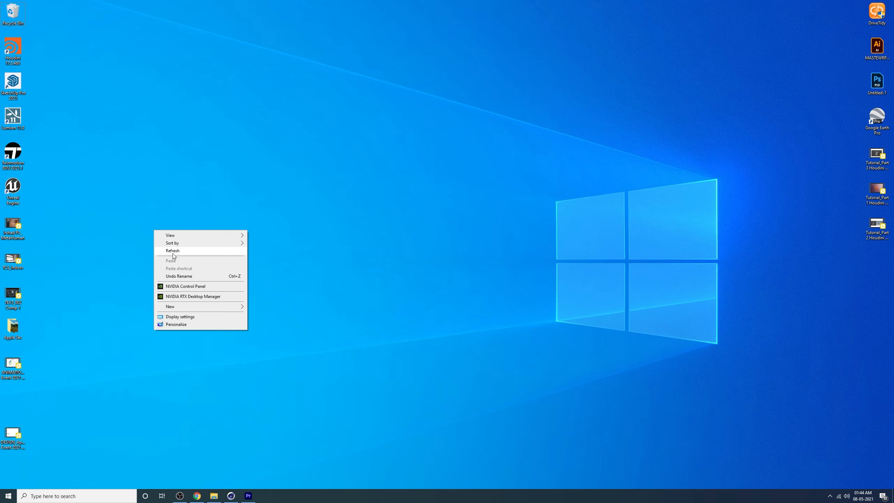
pyautogui.click(172, 254)
pyautogui.doubleClick(13, 327)
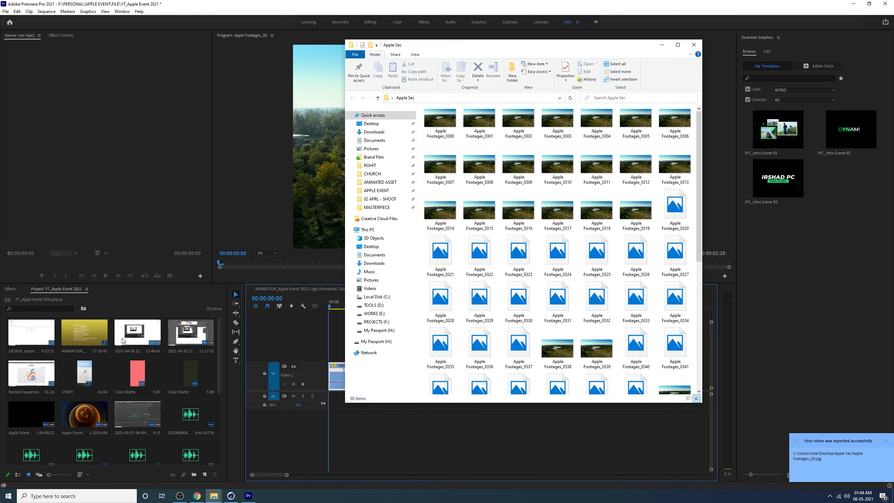
pyautogui.scroll(-1, 498, 141)
pyautogui.scroll(5, 475, 134)
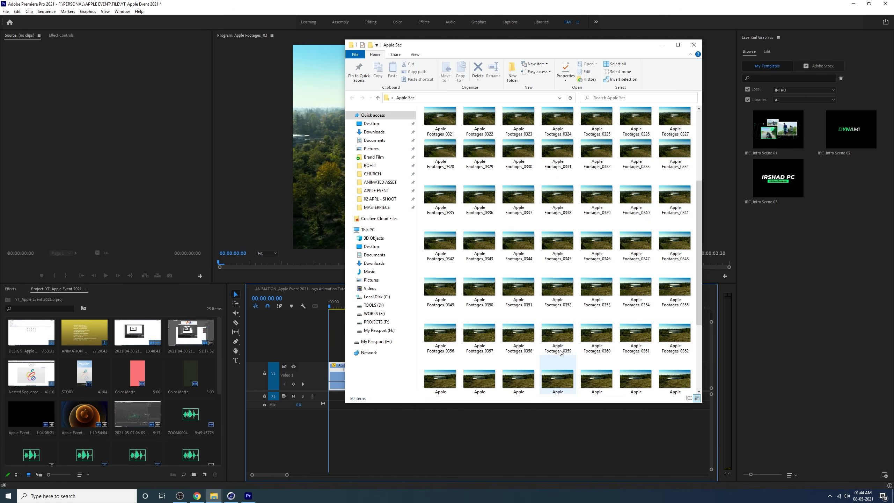
pyautogui.click(449, 120)
pyautogui.scroll(-5, 516, 245)
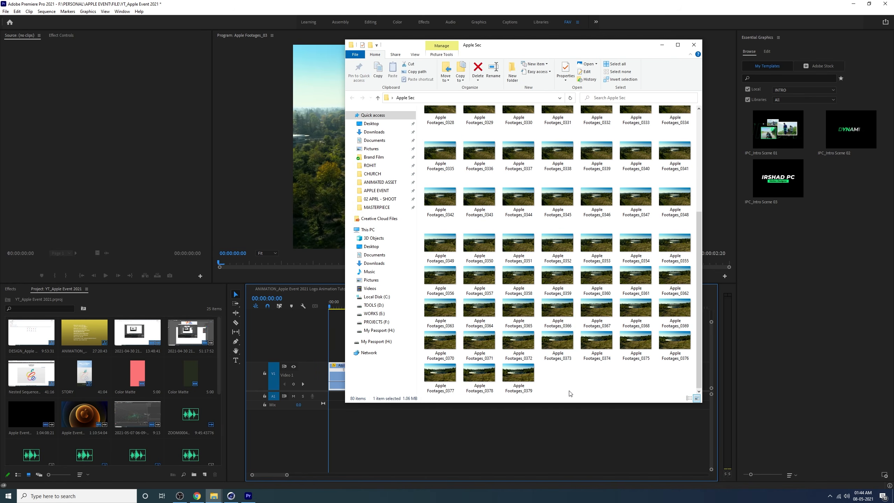
pyautogui.click(588, 382)
pyautogui.click(248, 496)
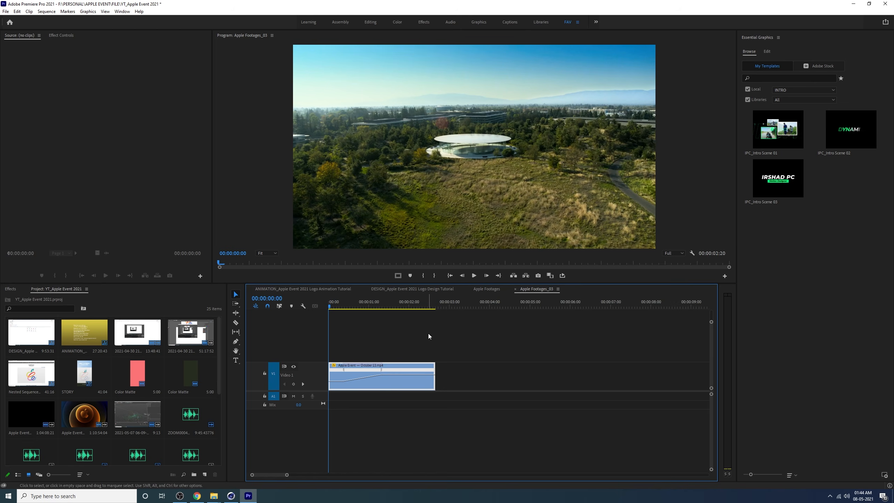
# Switch to Cinema 4D and run a Full Solve motion track on the image sequence starting at Apple Footages_0300 in FOOTAGES > Apple Sec.
pyautogui.click(231, 496)
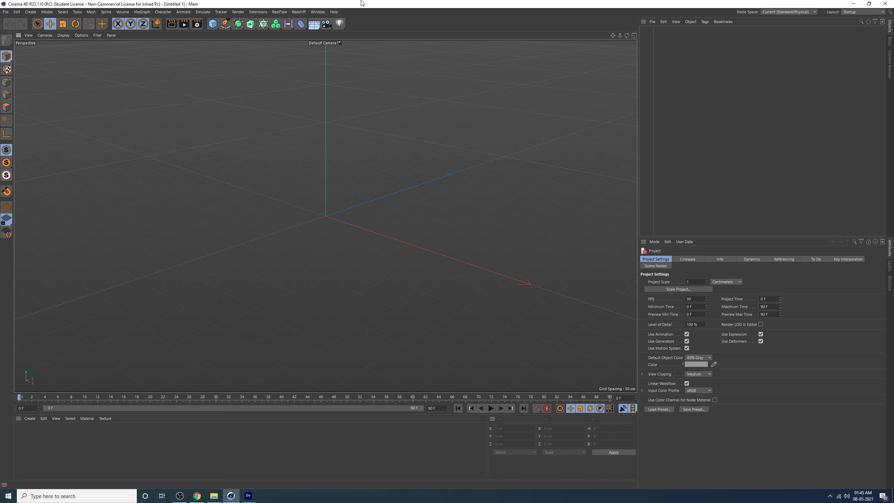
pyautogui.click(219, 12)
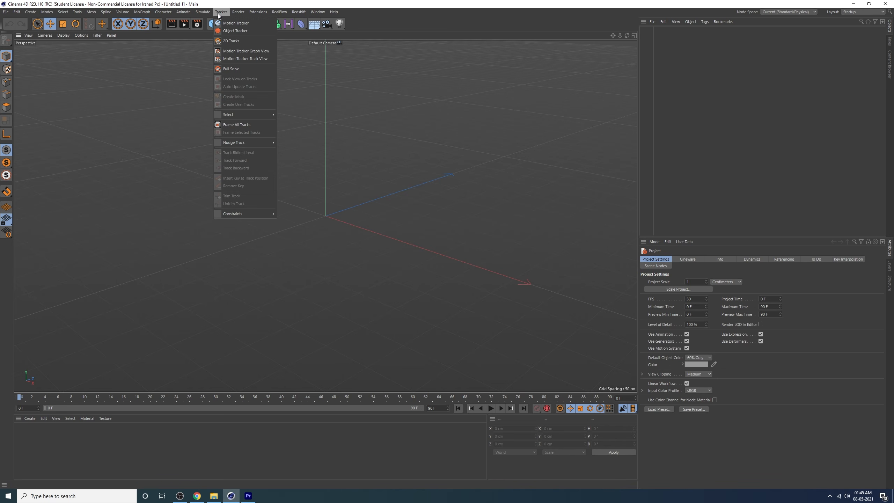
pyautogui.click(244, 70)
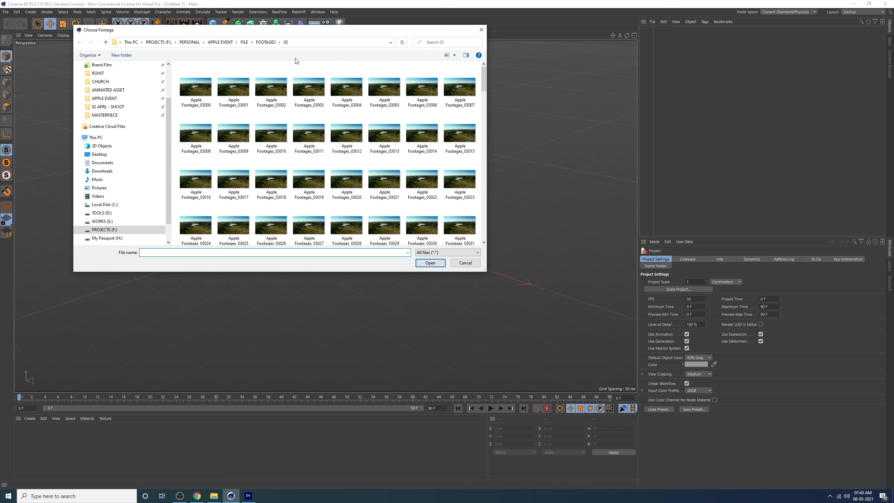
pyautogui.click(265, 42)
pyautogui.doubleClick(221, 89)
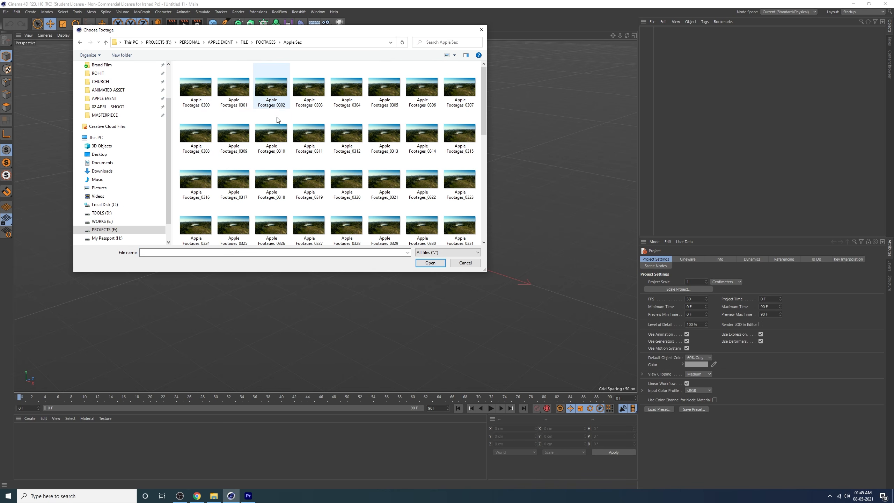
pyautogui.click(206, 94)
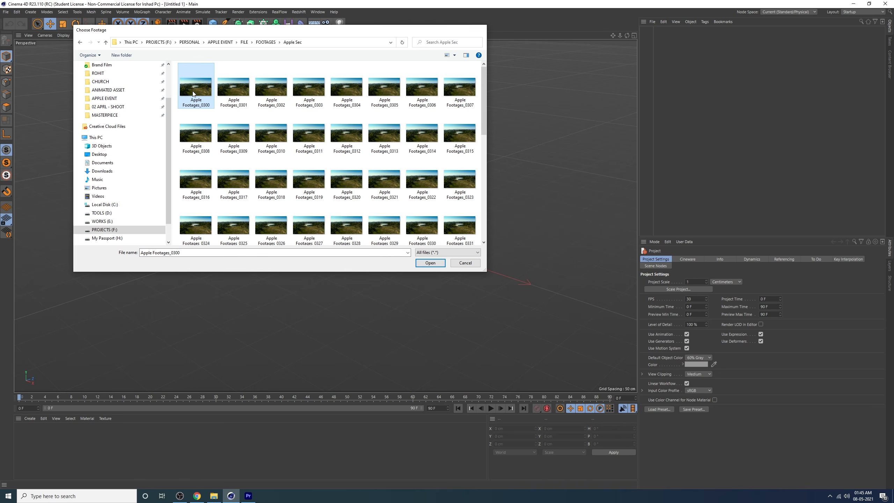
pyautogui.doubleClick(193, 91)
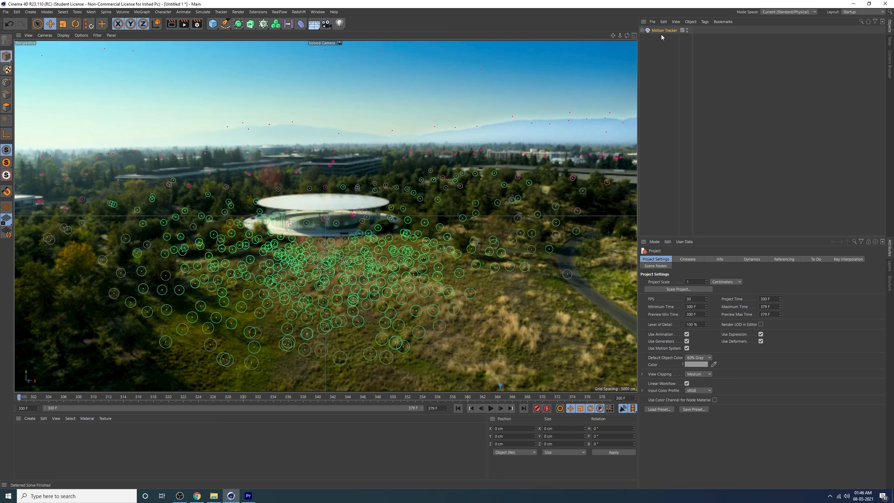
# Examine the Motion Tracker's Solved Camera and Auto Features, viewing the camera and tracked points from outside before returning to the solved camera view.
pyautogui.click(642, 30)
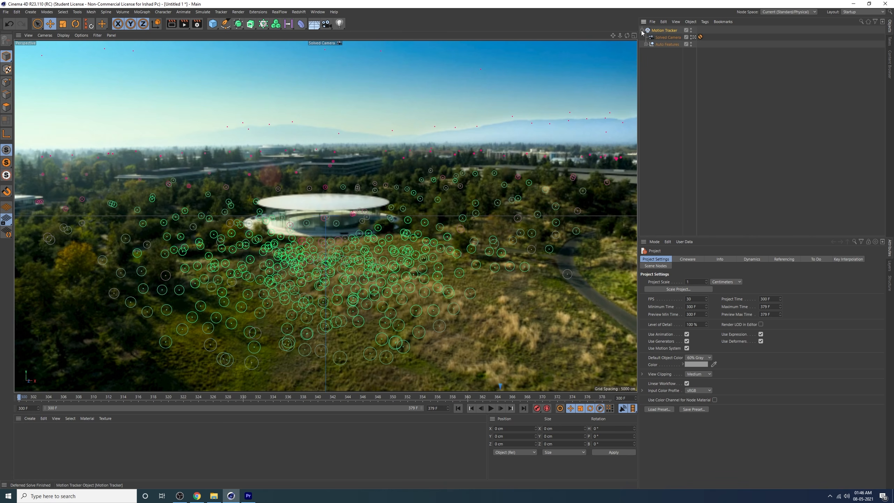
pyautogui.click(670, 38)
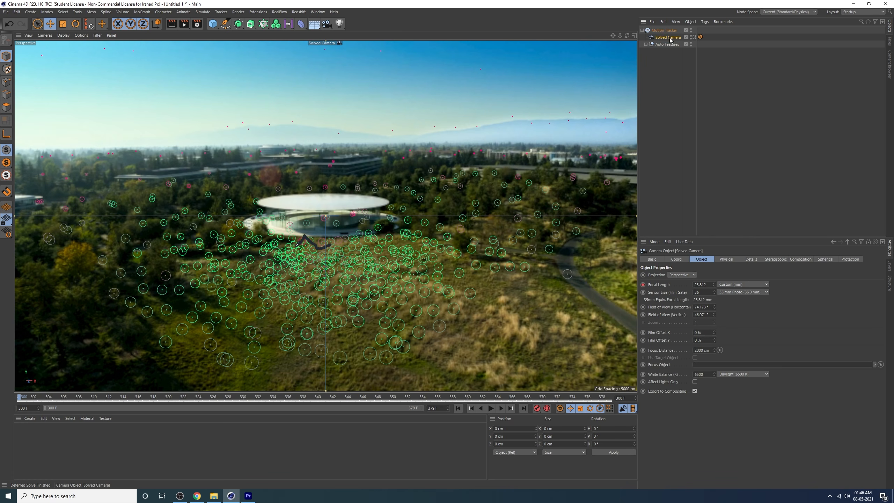
pyautogui.click(662, 56)
pyautogui.click(646, 44)
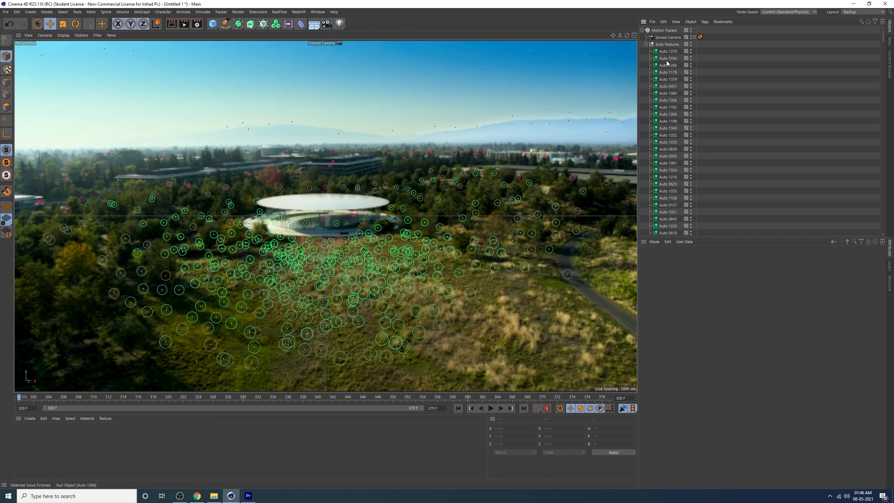
pyautogui.click(645, 44)
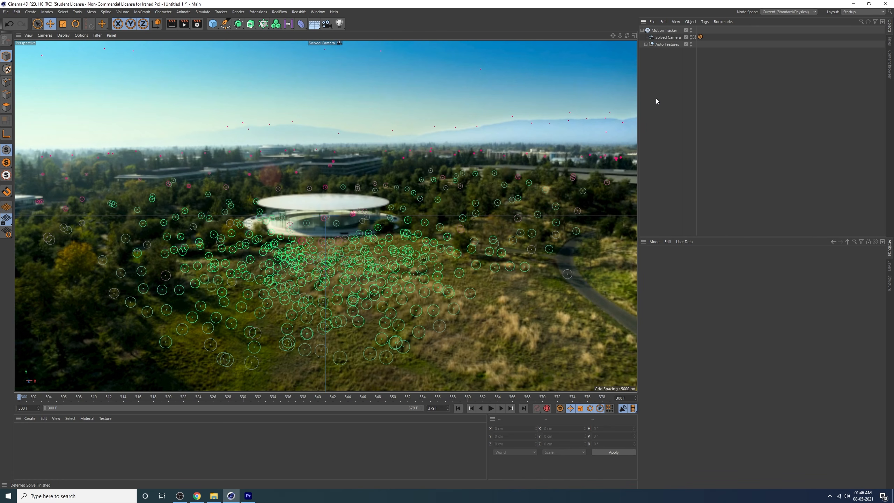
pyautogui.click(693, 37)
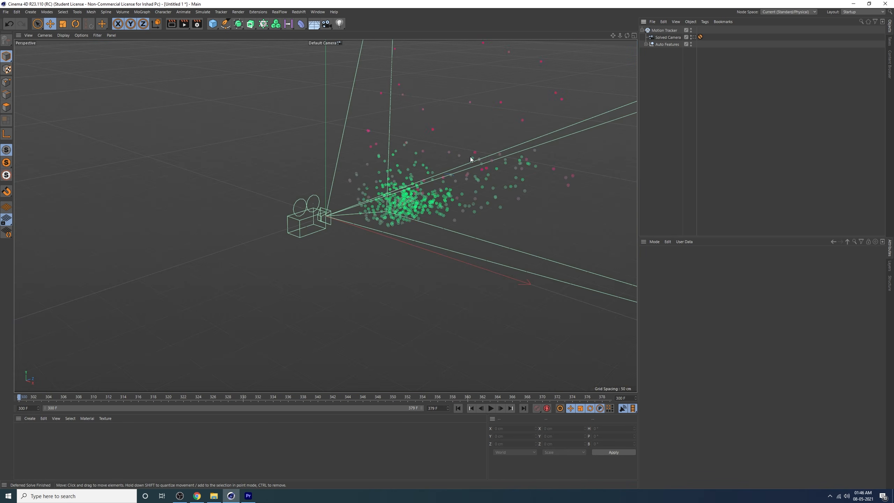
pyautogui.keyDown('alt'); pyautogui.moveTo(473, 162); pyautogui.dragTo(243, 235); pyautogui.keyUp('alt')
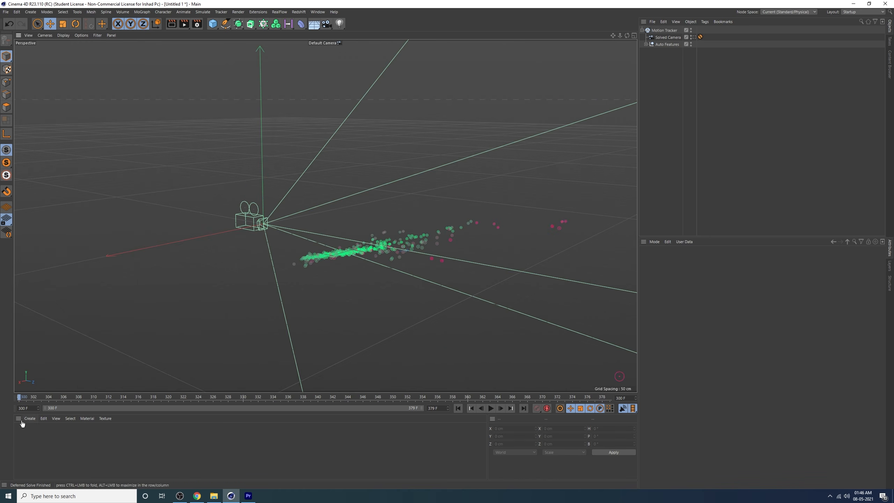
pyautogui.moveTo(21, 397)
pyautogui.mouseDown()
pyautogui.moveTo(689, 397)
pyautogui.moveTo(20, 405)
pyautogui.mouseUp()
pyautogui.keyDown('alt'); pyautogui.moveTo(201, 266); pyautogui.dragTo(373, 287); pyautogui.keyUp('alt')
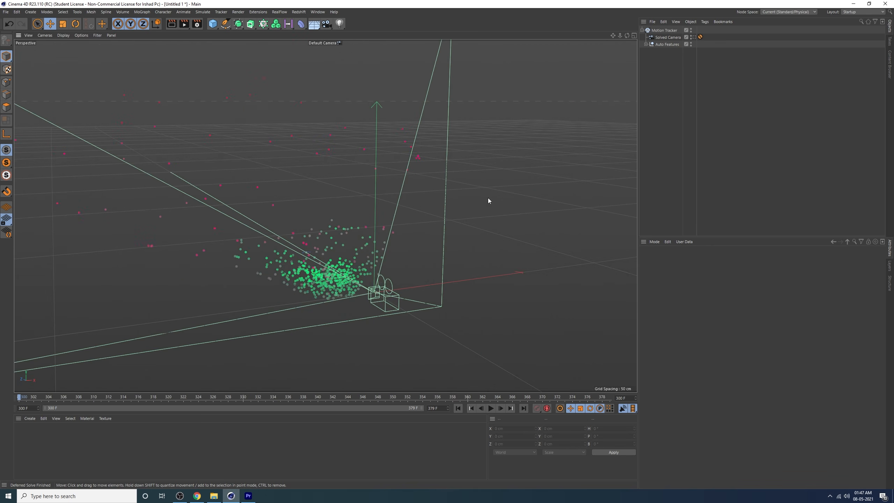
pyautogui.click(694, 37)
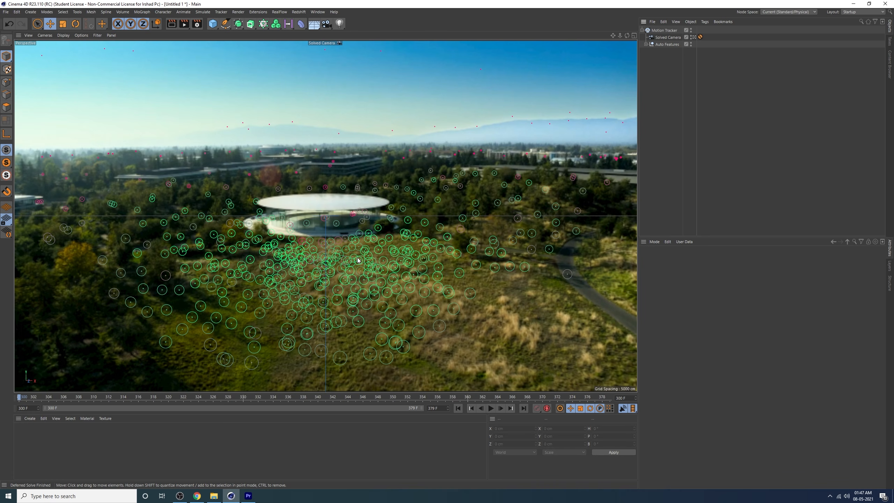
# Add a Planar Constraint tag to the Motion Tracker and snap its three corners to tracked features on the grass in front of the building.
pyautogui.click(664, 32)
pyautogui.rightClick(664, 33)
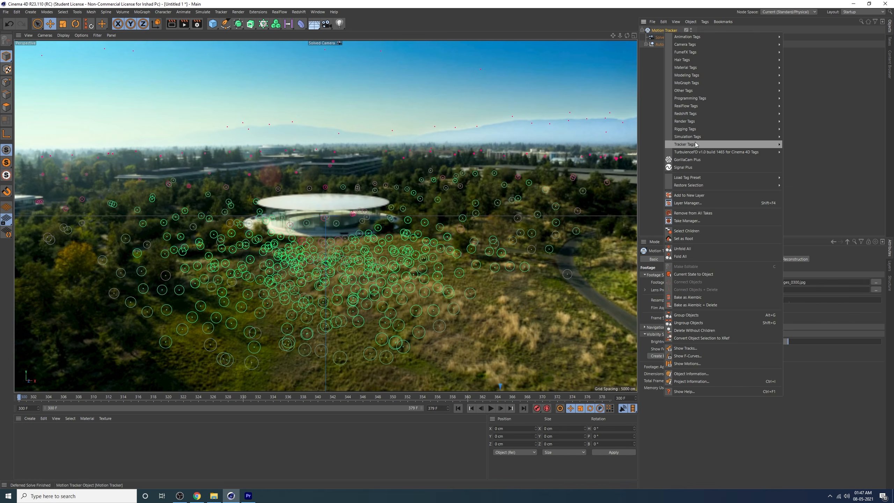
pyautogui.moveTo(685, 145)
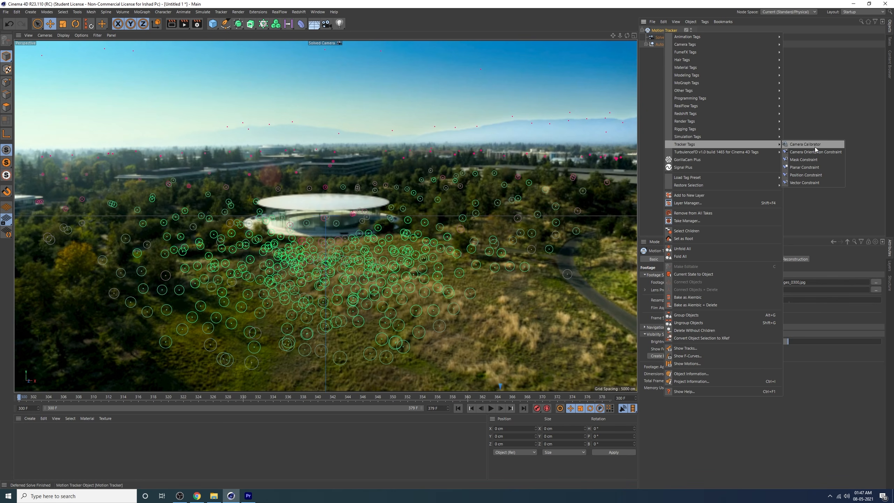
pyautogui.click(815, 168)
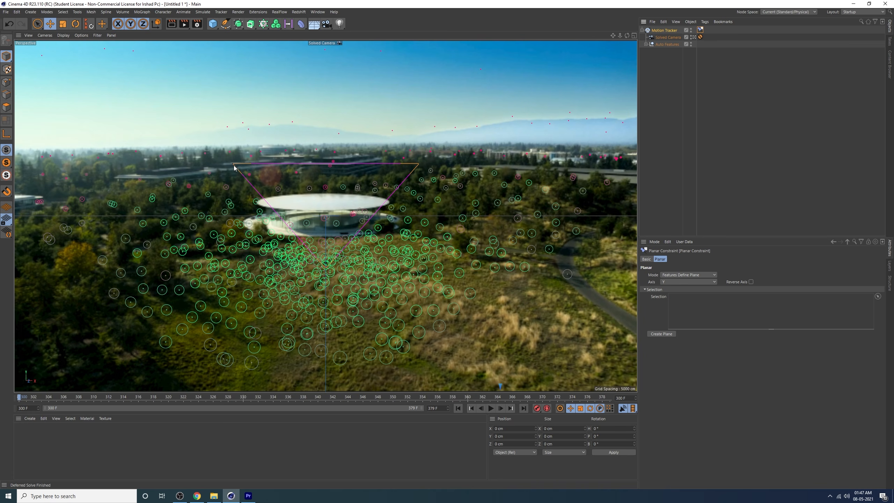
pyautogui.moveTo(232, 165); pyautogui.dragTo(298, 250)
pyautogui.moveTo(418, 169); pyautogui.dragTo(394, 250)
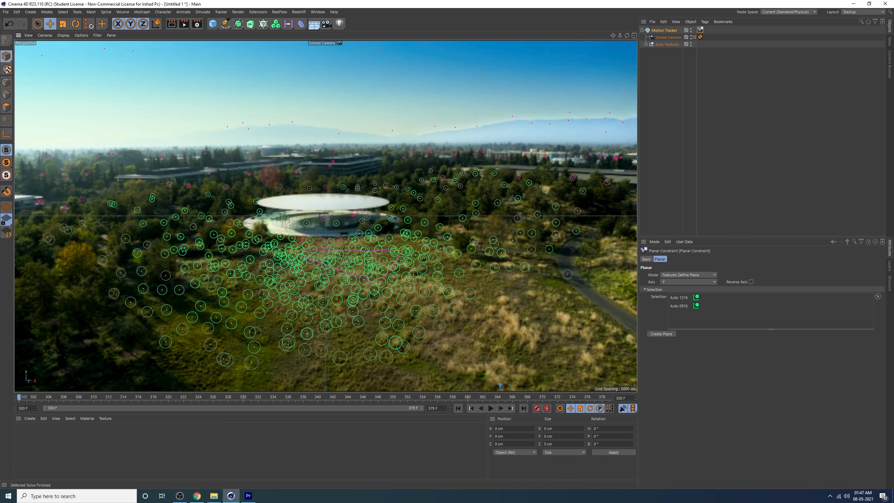
pyautogui.moveTo(426, 291); pyautogui.dragTo(424, 293)
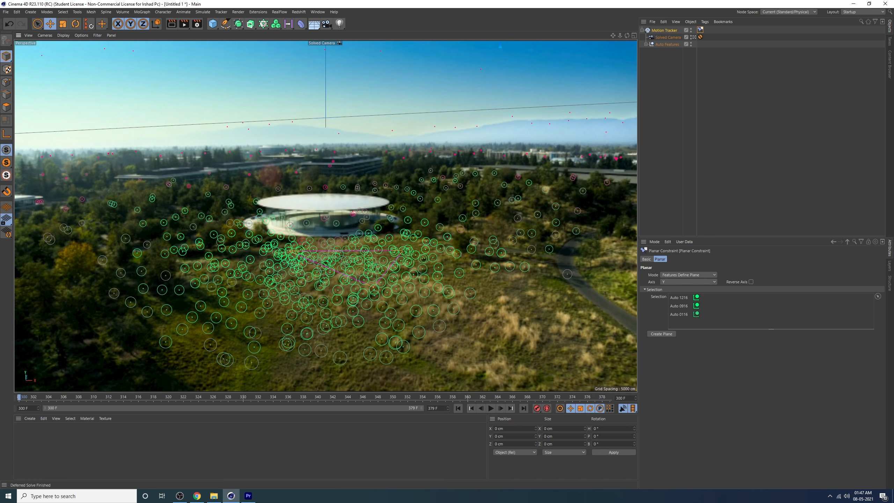
pyautogui.moveTo(374, 288); pyautogui.dragTo(320, 275)
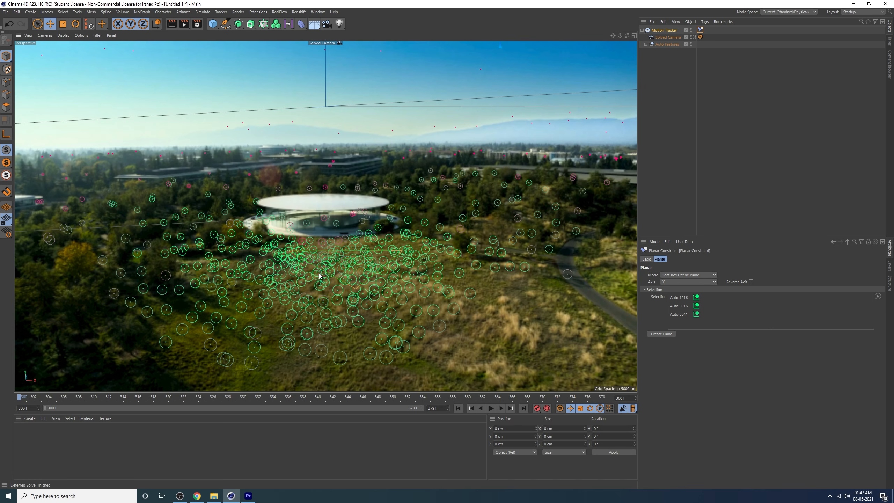
# At frame 332, snap the planar constraint's third corner to feature Auto 0779 and choose Y as its axis.
pyautogui.moveTo(31, 399); pyautogui.dragTo(259, 384)
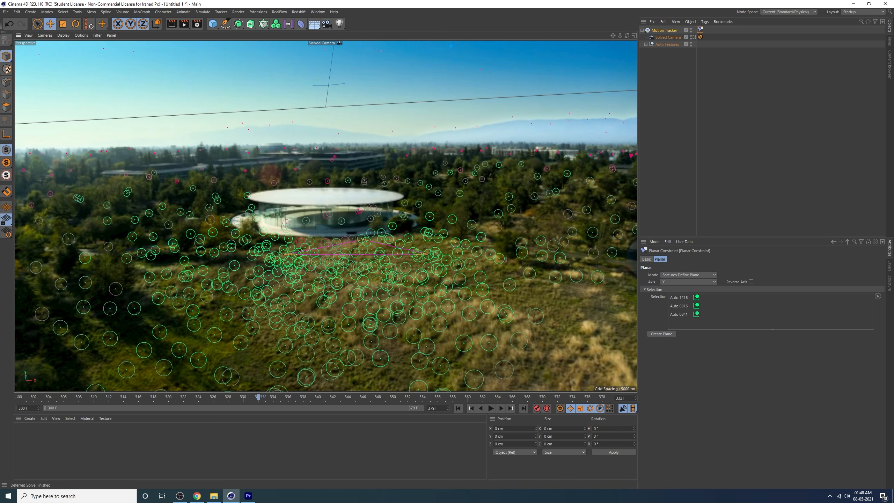
pyautogui.moveTo(359, 210); pyautogui.dragTo(385, 318)
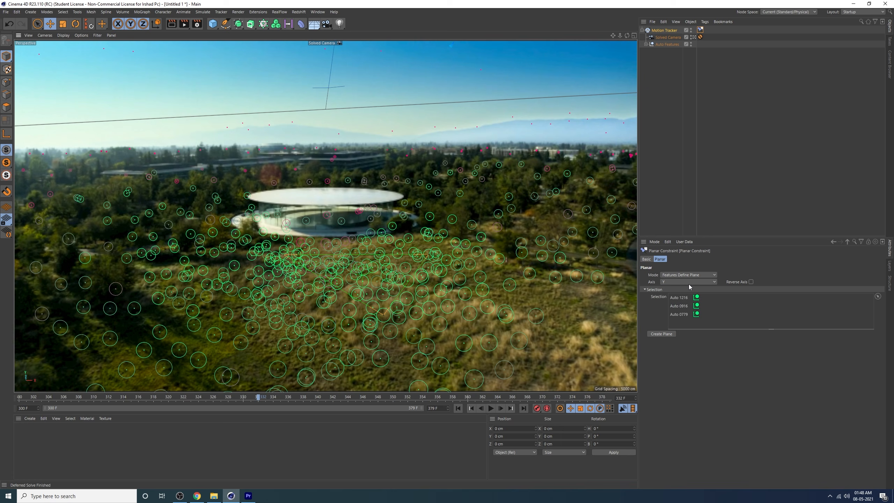
pyautogui.click(670, 283)
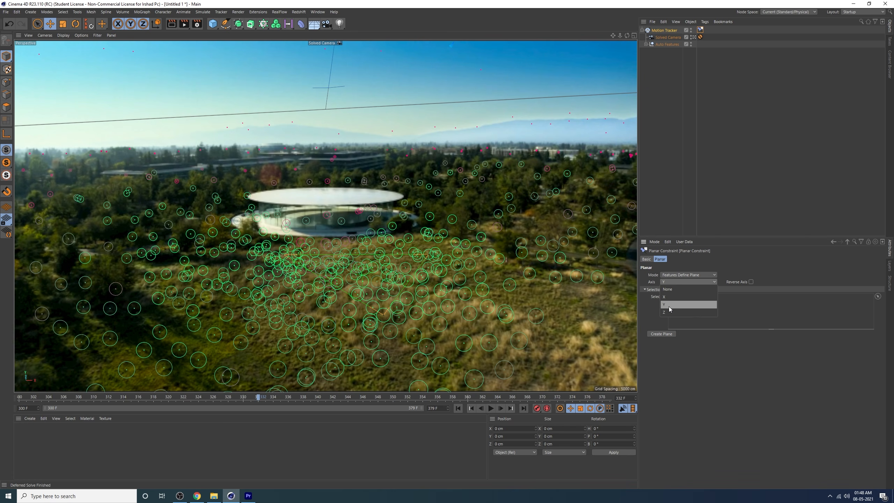
pyautogui.click(669, 304)
# Add a Position Constraint tag to the Motion Tracker and target feature Auto 0567 on the grass.
pyautogui.click(664, 31)
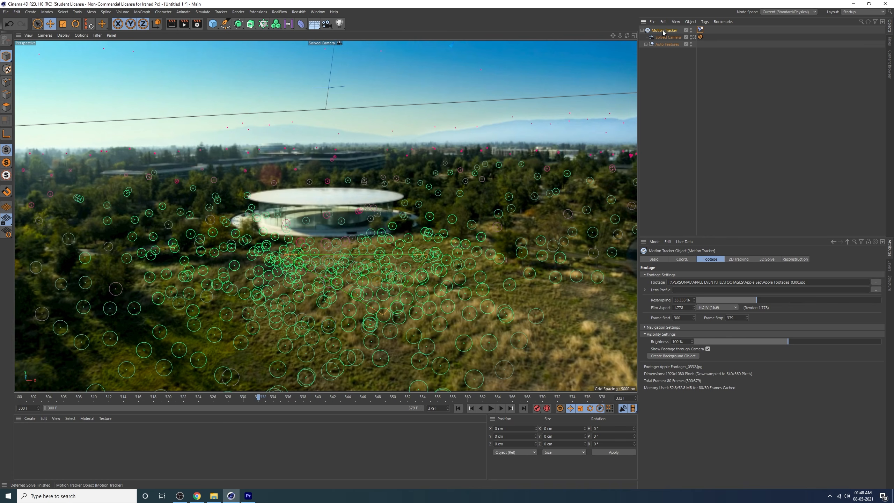
pyautogui.rightClick(663, 33)
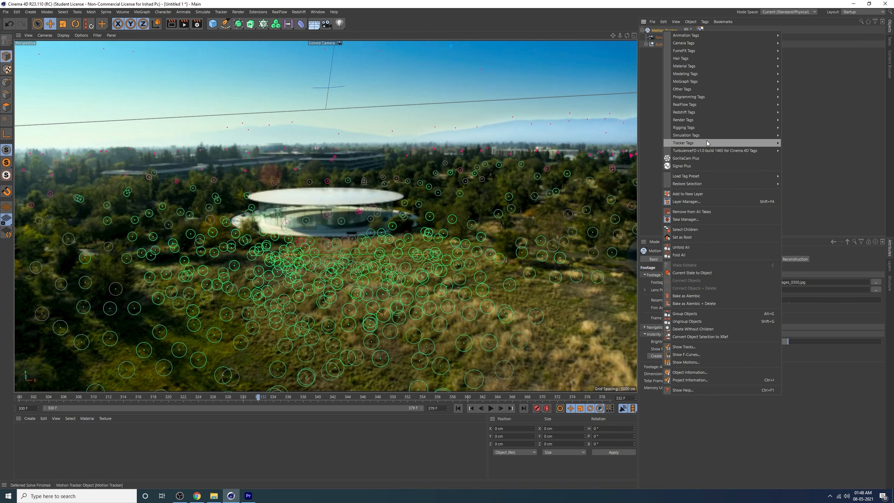
pyautogui.moveTo(696, 143)
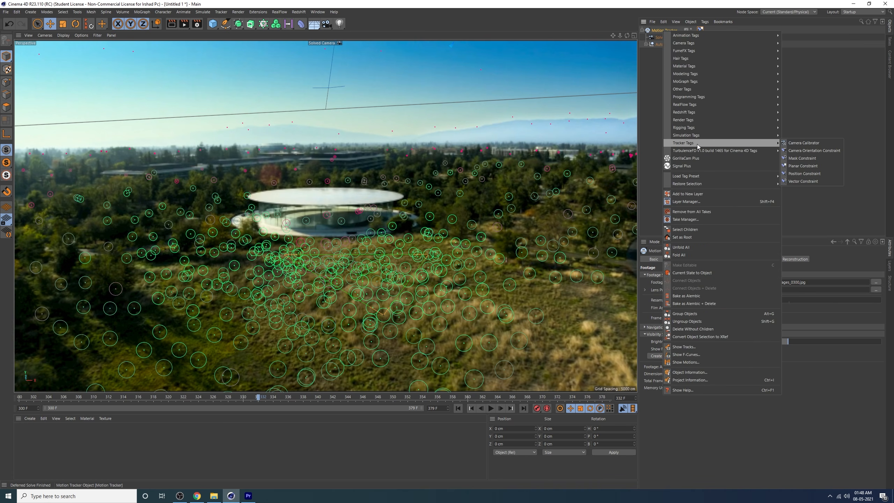
pyautogui.click(809, 174)
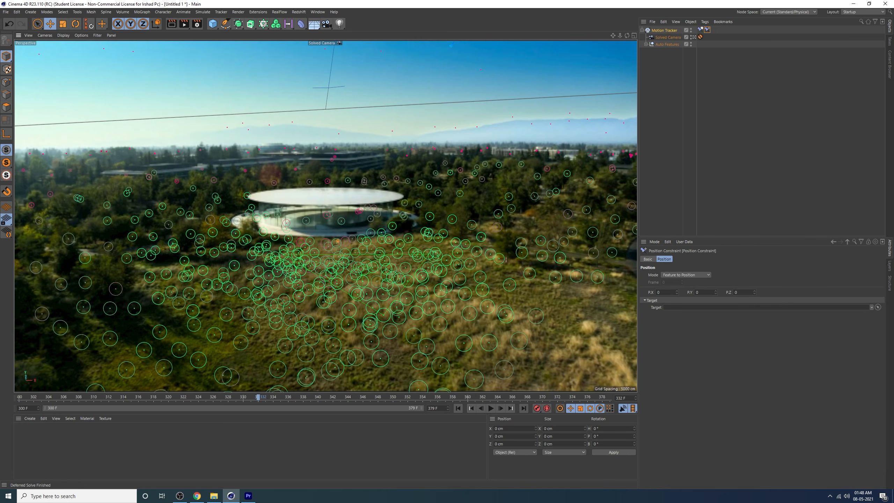
pyautogui.click(375, 280)
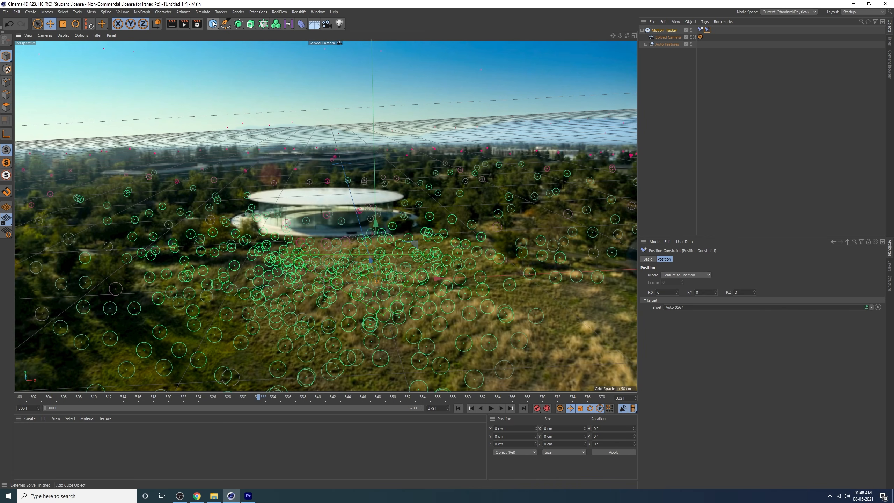
# Add a cube scaled to 6 cm, move it to about 40 cm on X, and play the shot from frame 300 to check its tracking.
pyautogui.moveTo(214, 25); pyautogui.dragTo(264, 31)
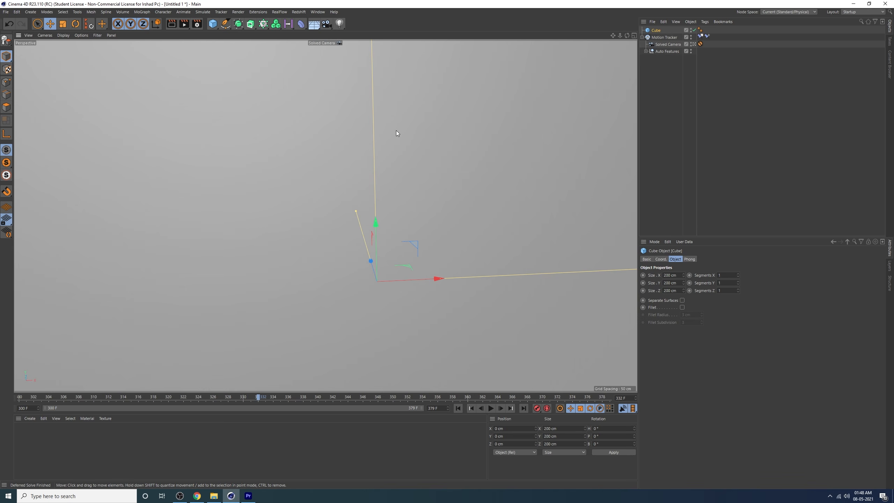
pyautogui.click(62, 24)
pyautogui.moveTo(530, 198); pyautogui.dragTo(221, 225)
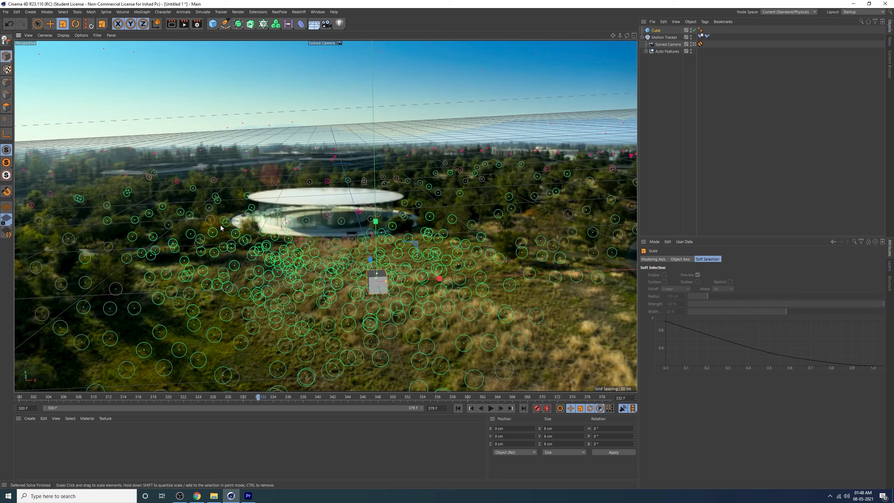
pyautogui.click(50, 24)
pyautogui.moveTo(412, 285); pyautogui.dragTo(531, 283)
pyautogui.moveTo(60, 399); pyautogui.dragTo(19, 397)
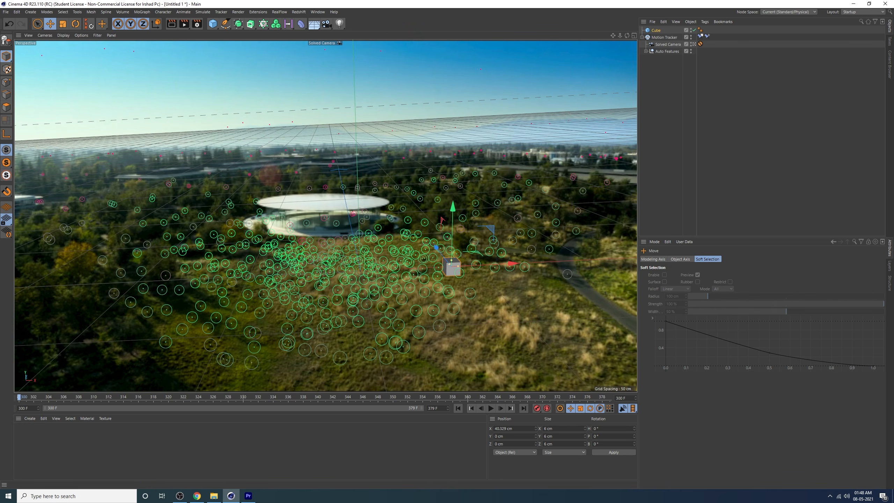
pyautogui.click(491, 408)
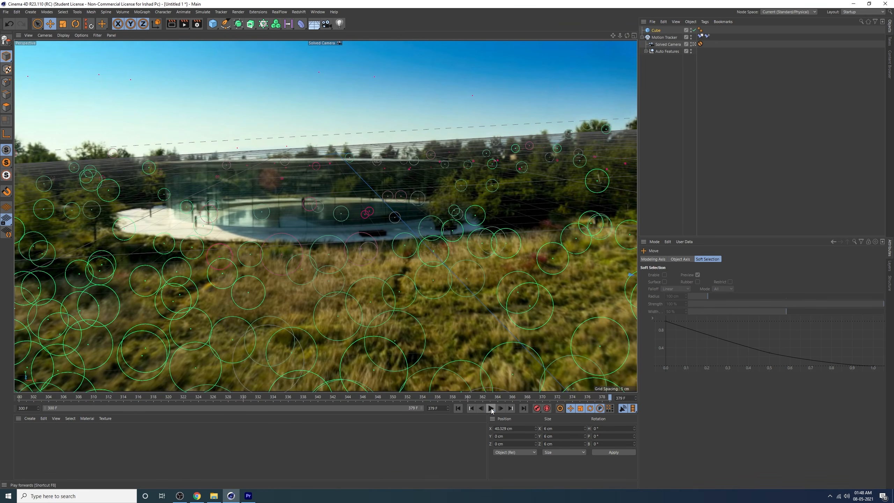
pyautogui.click(457, 408)
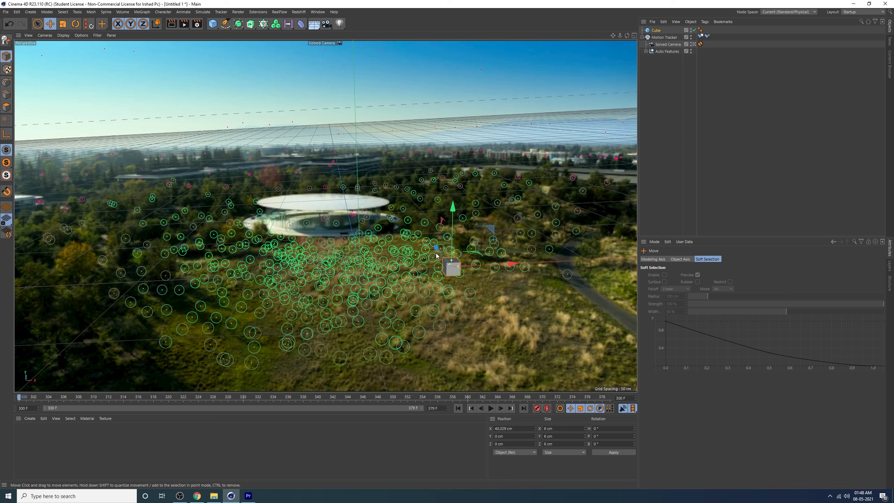
# Move the cube closer to the building, to about 12 cm on X and 44 cm on Z, and play the opening frames to check it.
pyautogui.moveTo(424, 274); pyautogui.dragTo(413, 240)
pyautogui.moveTo(483, 230); pyautogui.dragTo(433, 262)
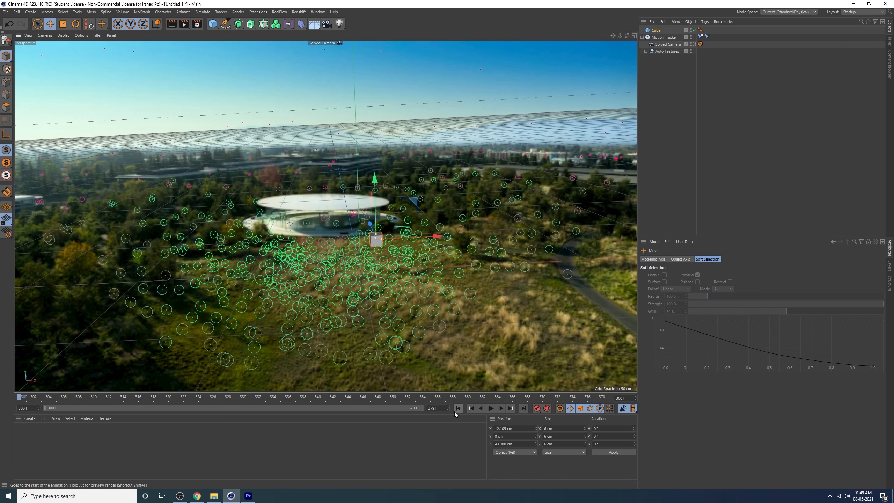
pyautogui.click(491, 408)
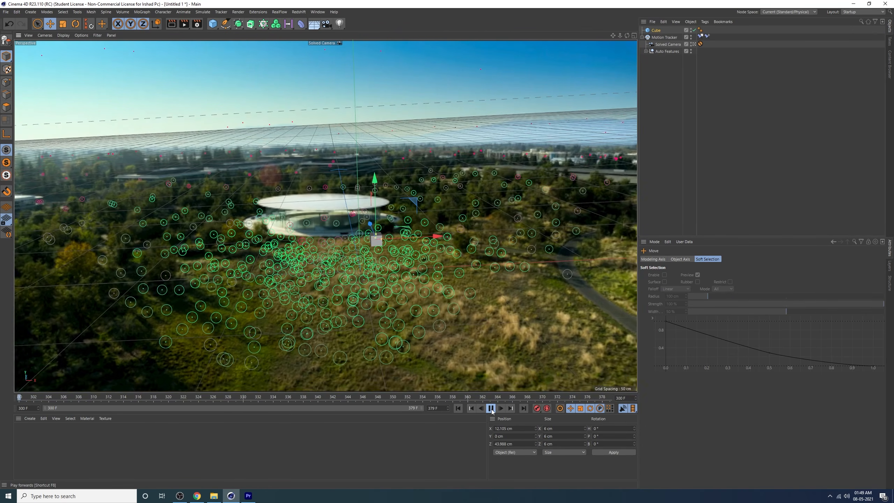
pyautogui.click(491, 408)
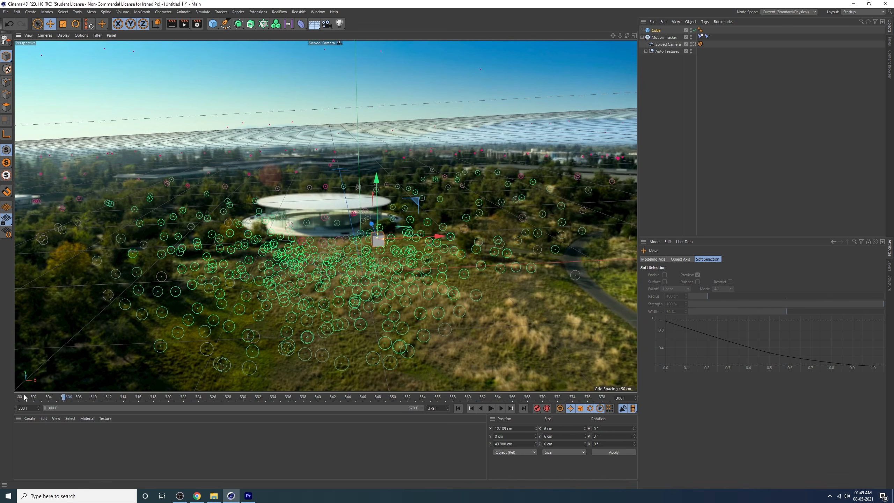
pyautogui.click(71, 396)
pyautogui.moveTo(91, 397); pyautogui.dragTo(18, 398)
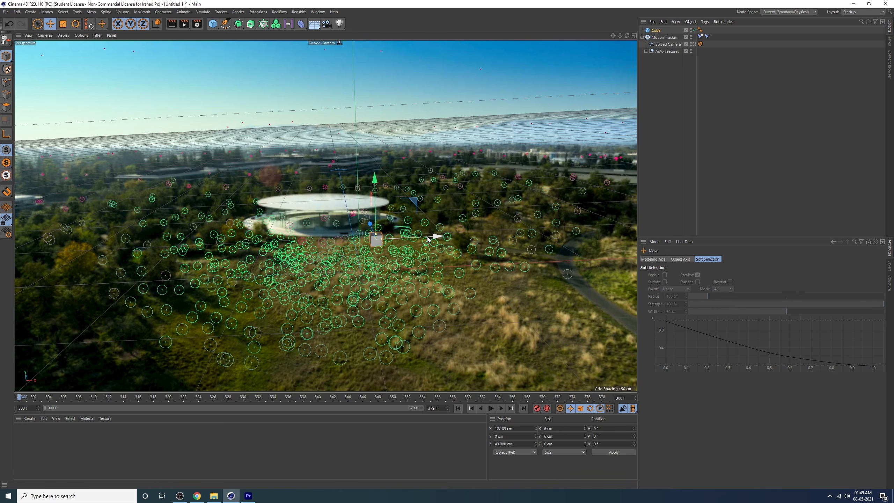
# Copy the cube along X at about 52 cm on Z in front of the building, and move the original to about -12 cm on X.
pyautogui.moveTo(429, 237); pyautogui.dragTo(368, 229)
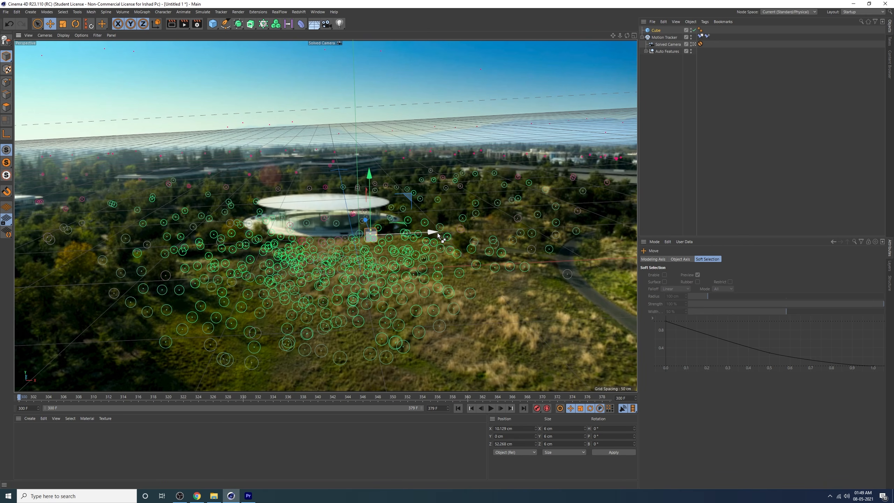
pyautogui.moveTo(436, 232); pyautogui.dragTo(367, 252)
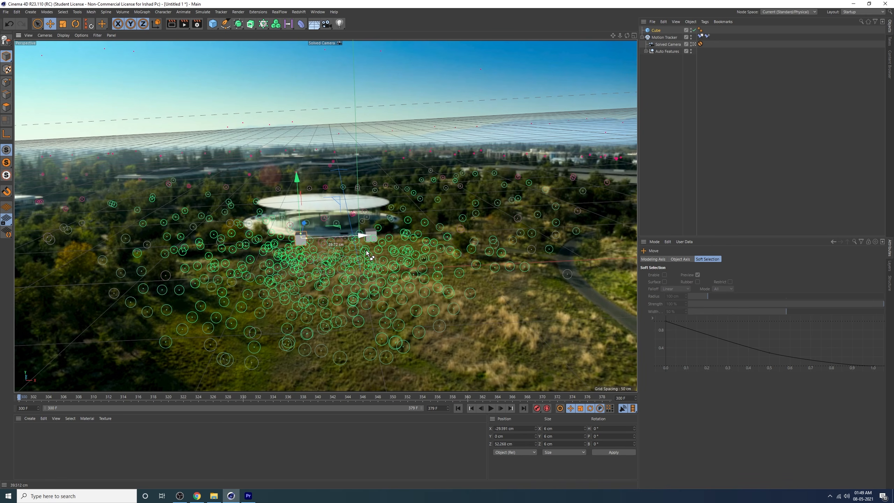
pyautogui.keyDown('ctrl'); pyautogui.moveTo(366, 252); pyautogui.dragTo(349, 248); pyautogui.keyUp('ctrl')
pyautogui.click(376, 234)
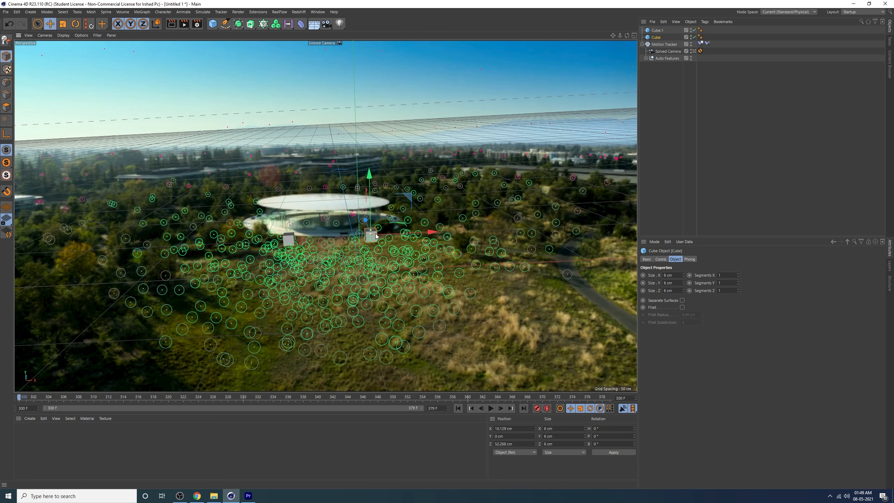
pyautogui.moveTo(405, 235); pyautogui.dragTo(365, 239)
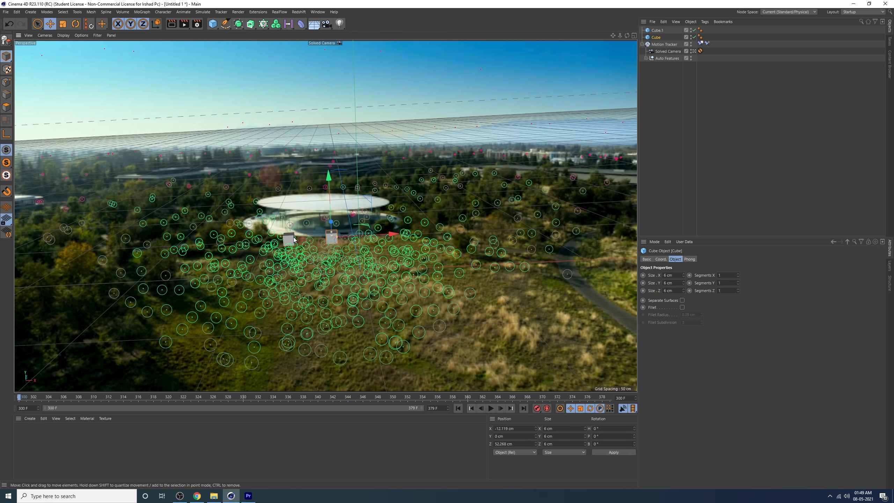
# Move the second cube forward to about -61 cm on Z, and place a copy of it about 50 cm high at -74 cm on X.
pyautogui.click(293, 237)
pyautogui.moveTo(296, 230); pyautogui.dragTo(386, 369)
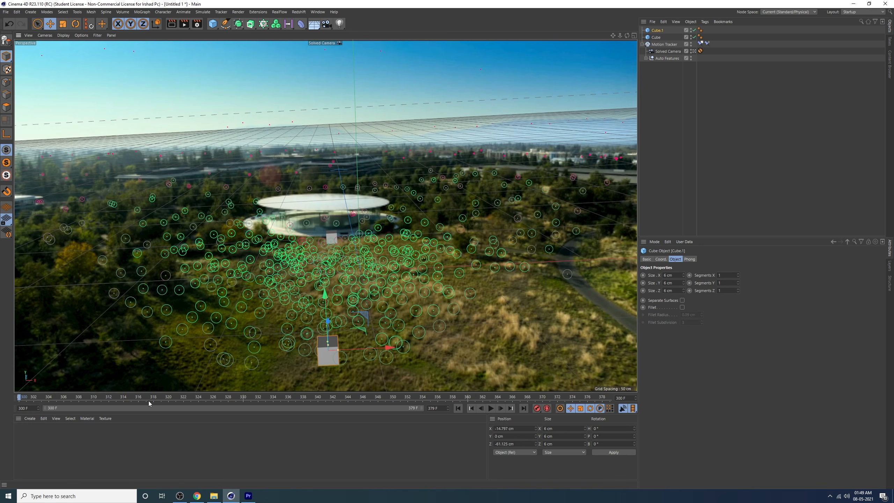
pyautogui.keyDown('ctrl'); pyautogui.moveTo(326, 295); pyautogui.dragTo(324, 125); pyautogui.keyUp('ctrl')
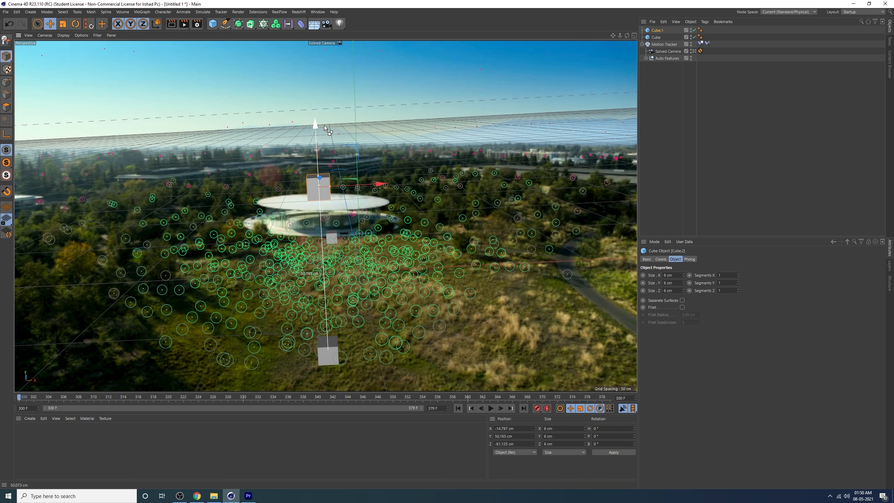
pyautogui.moveTo(372, 184); pyautogui.dragTo(161, 213)
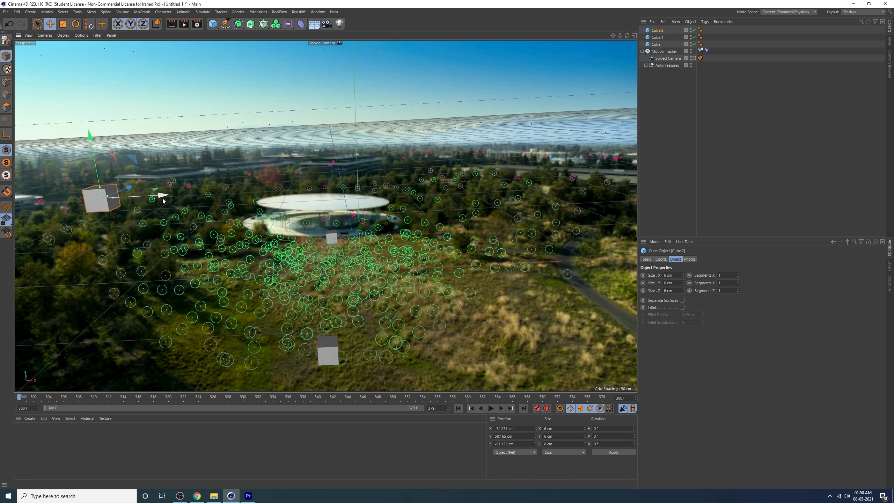
# Copy the raised cube across to about 49 cm on X, and undo the extra copy made below it.
pyautogui.keyDown('ctrl'); pyautogui.moveTo(162, 199); pyautogui.dragTo(595, 162); pyautogui.keyUp('ctrl')
pyautogui.keyDown('ctrl'); pyautogui.moveTo(561, 115); pyautogui.dragTo(568, 319); pyautogui.keyUp('ctrl')
pyautogui.hotkey('ctrl', 'z')
# Copy cubes across the middle of the field at about -3 cm on Z, including ones at about -86 cm and -13 cm on X.
pyautogui.click(331, 351)
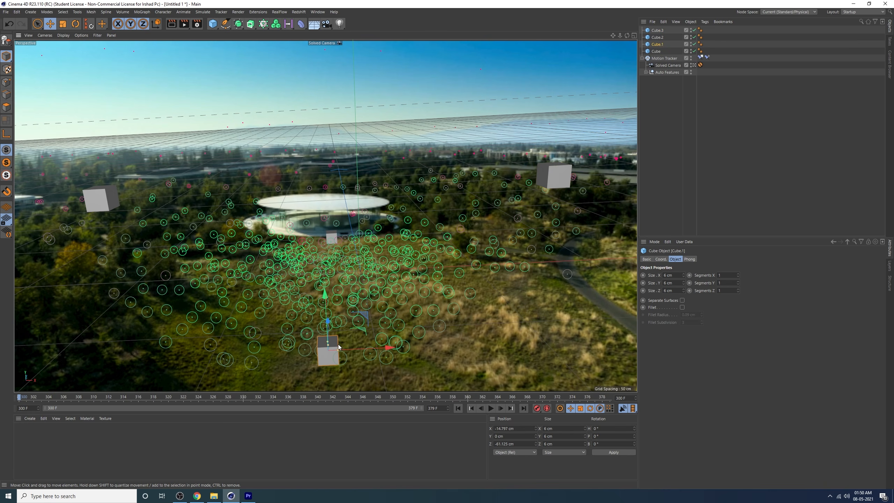
pyautogui.keyDown('ctrl'); pyautogui.moveTo(371, 346); pyautogui.dragTo(563, 340); pyautogui.keyUp('ctrl')
pyautogui.moveTo(497, 324); pyautogui.dragTo(226, 281)
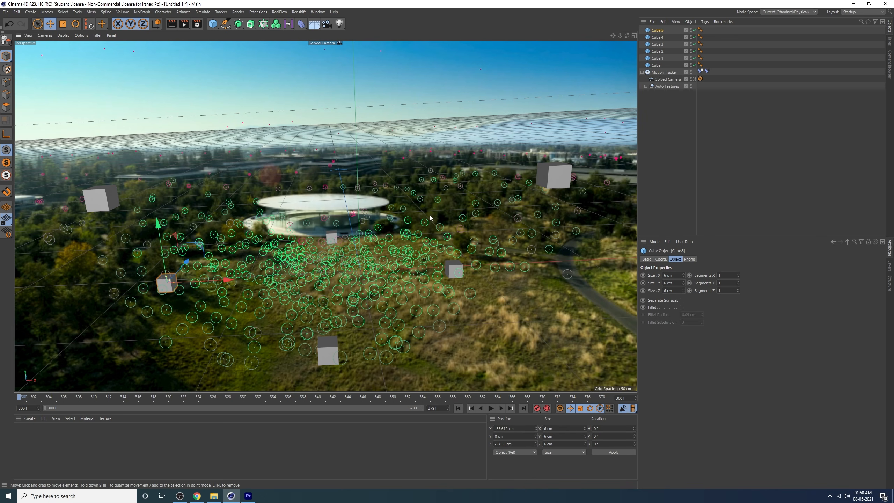
pyautogui.click(560, 177)
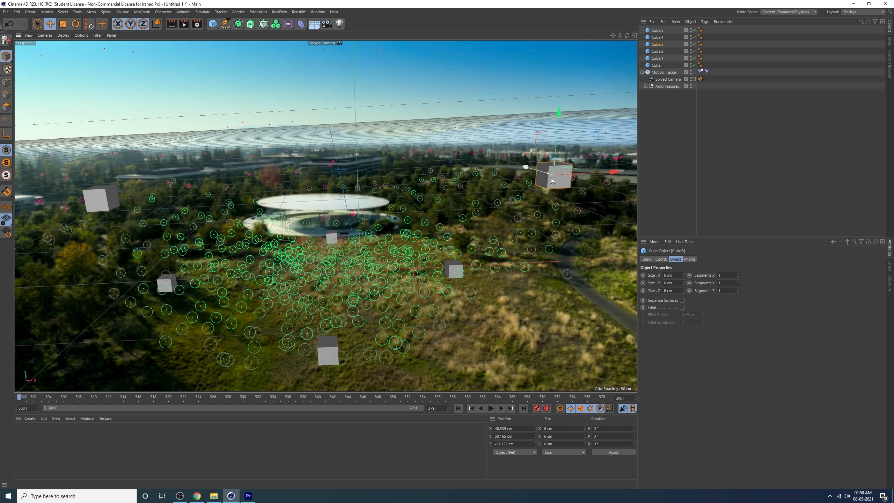
pyautogui.click(453, 274)
pyautogui.moveTo(498, 271); pyautogui.dragTo(390, 295)
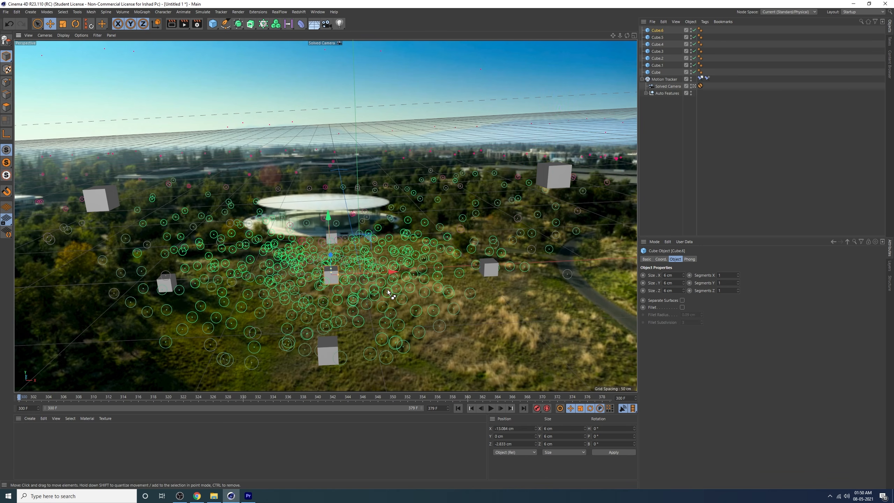
# Leave the solved camera for the default camera and frame the cubes, tracked features and camera from the side.
pyautogui.click(694, 86)
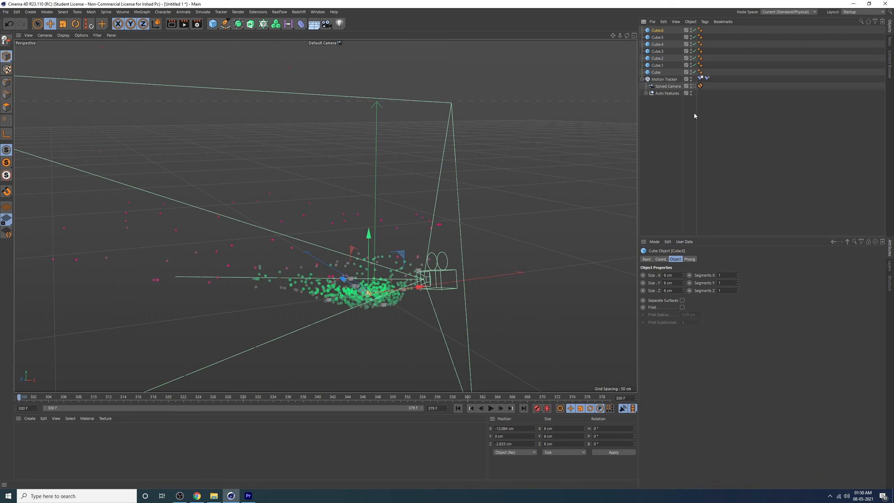
pyautogui.click(694, 113)
pyautogui.keyDown('alt'); pyautogui.moveTo(357, 283); pyautogui.dragTo(358, 225, button='middle'); pyautogui.keyUp('alt')
pyautogui.keyDown('alt'); pyautogui.moveTo(358, 225); pyautogui.dragTo(462, 249, button='right'); pyautogui.keyUp('alt')
pyautogui.keyDown('alt'); pyautogui.moveTo(319, 260); pyautogui.dragTo(411, 257); pyautogui.keyUp('alt')
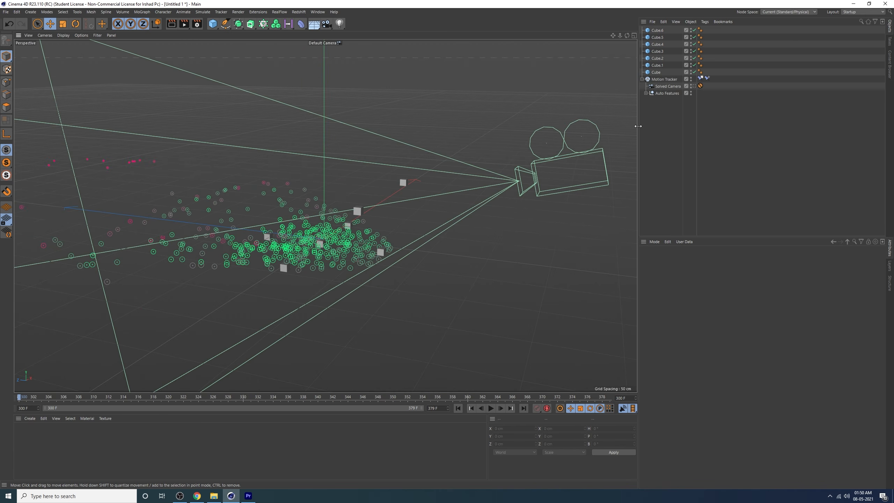
# Set the Motion Tracker's 3D Feature Display to None in its 3D Solve display settings.
pyautogui.click(663, 79)
pyautogui.scroll(5, 311, 254)
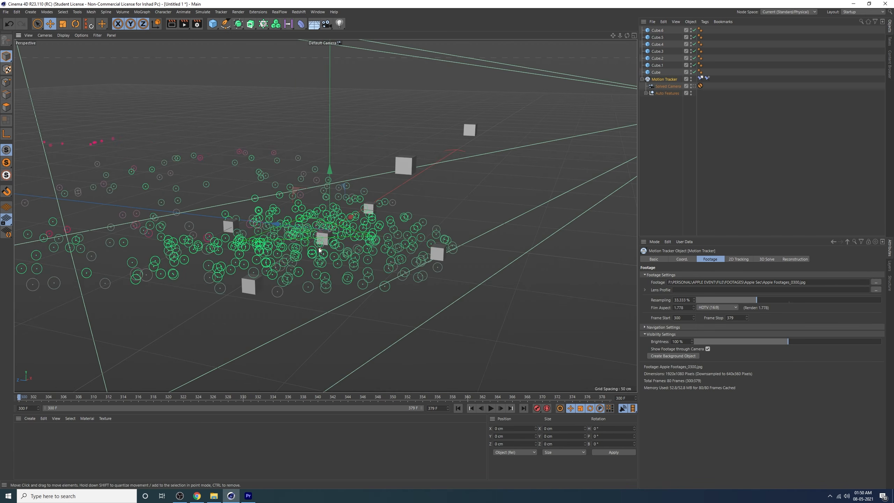
pyautogui.scroll(-4, 318, 249)
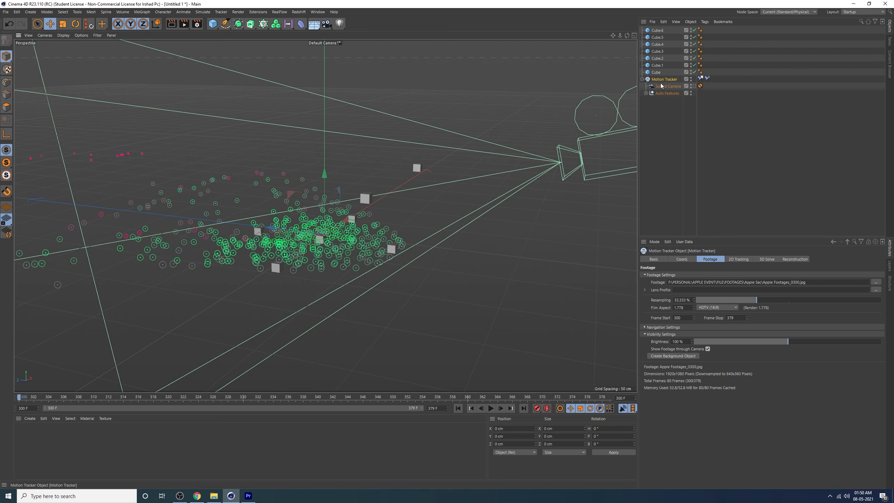
pyautogui.click(767, 259)
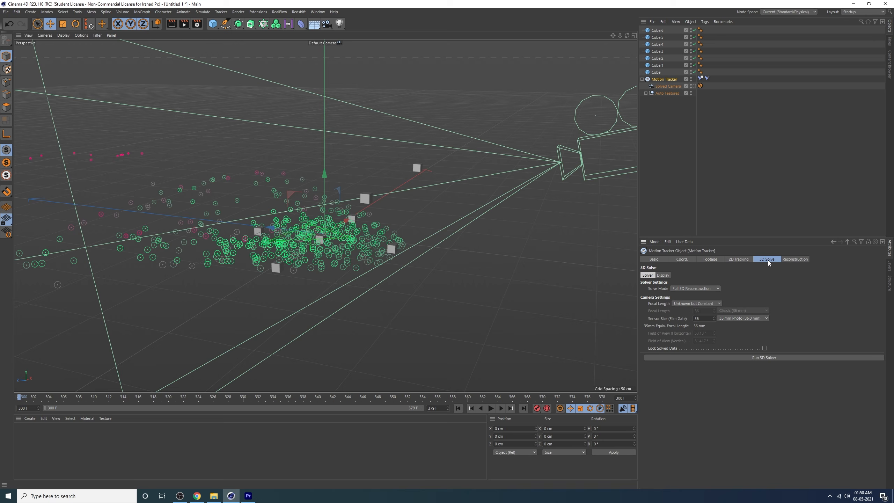
pyautogui.click(744, 258)
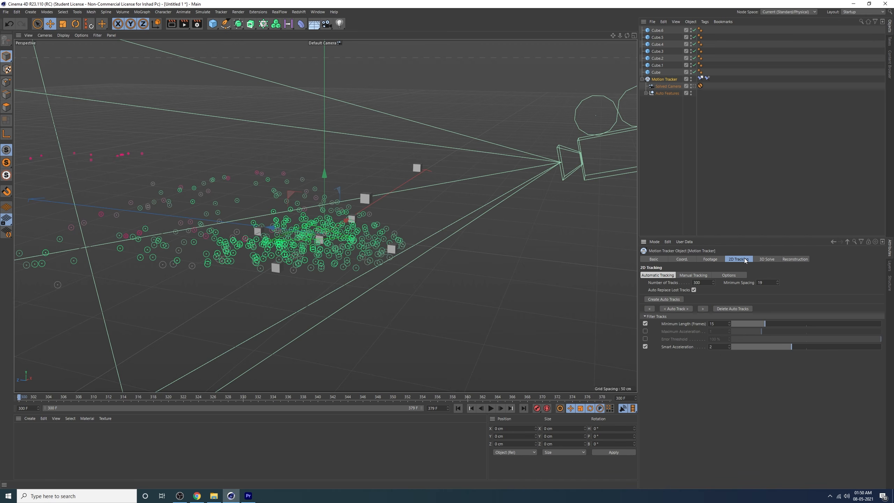
pyautogui.click(788, 259)
pyautogui.click(764, 260)
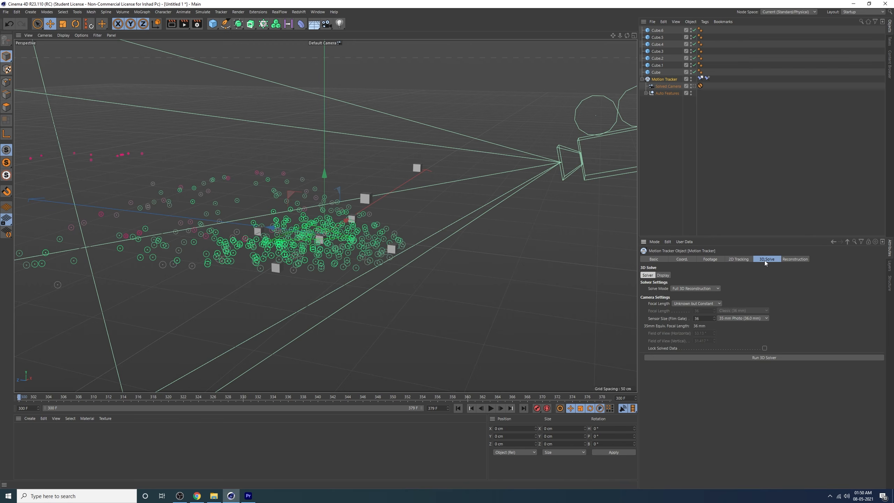
pyautogui.click(661, 276)
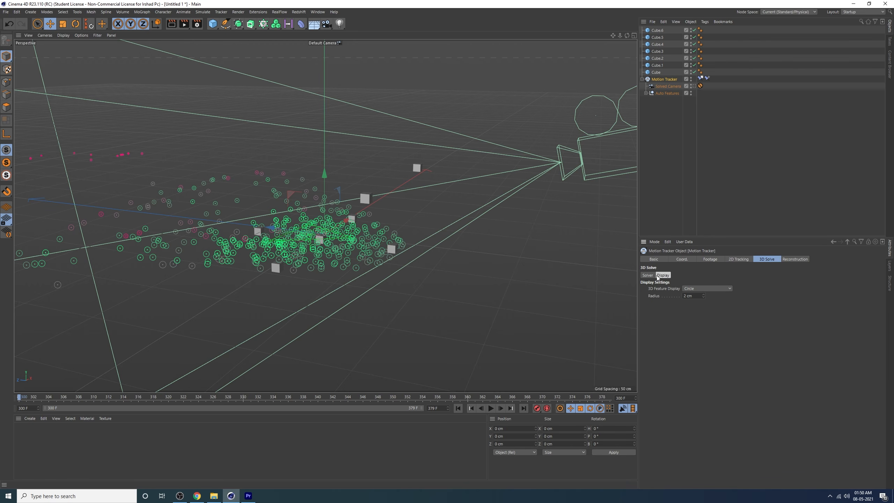
pyautogui.click(706, 288)
pyautogui.click(698, 296)
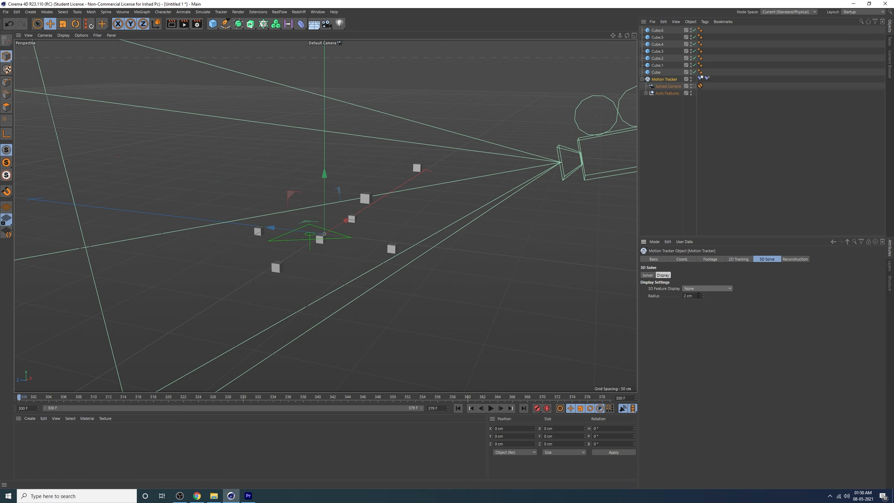
pyautogui.click(732, 203)
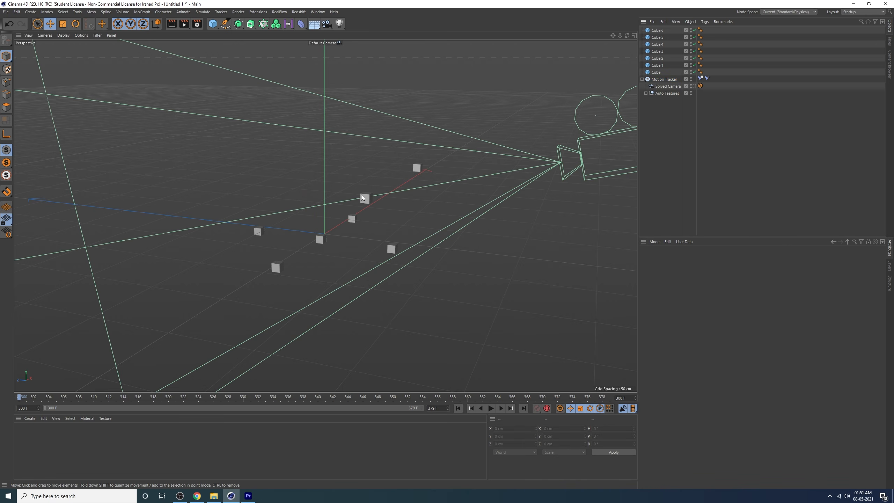
# Start a Bezier spline with the Spline Pen, placing its first point in front of the cubes as seen from above.
pyautogui.scroll(4, 327, 233)
pyautogui.scroll(-3, 327, 233)
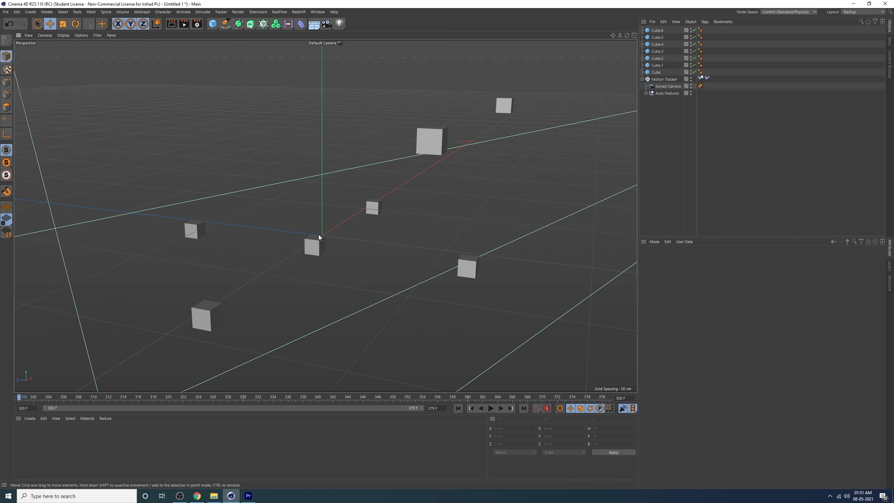
pyautogui.keyDown('alt'); pyautogui.moveTo(319, 235); pyautogui.dragTo(353, 250); pyautogui.keyUp('alt')
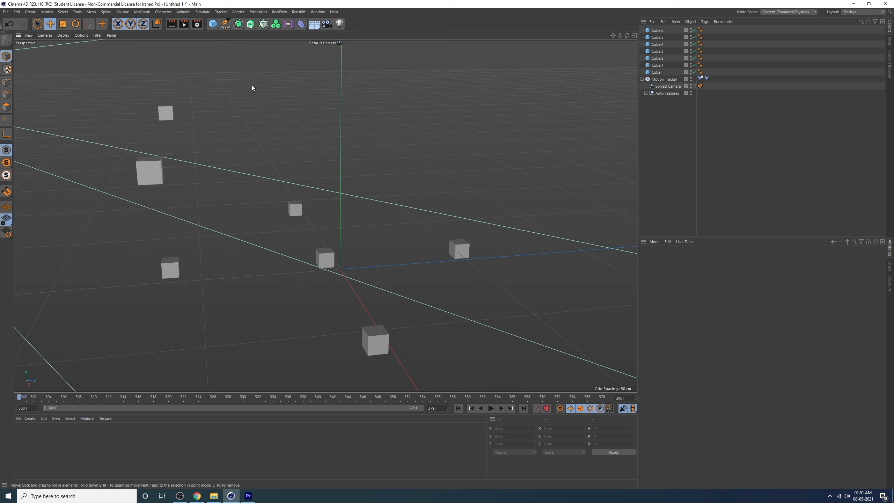
pyautogui.click(223, 28)
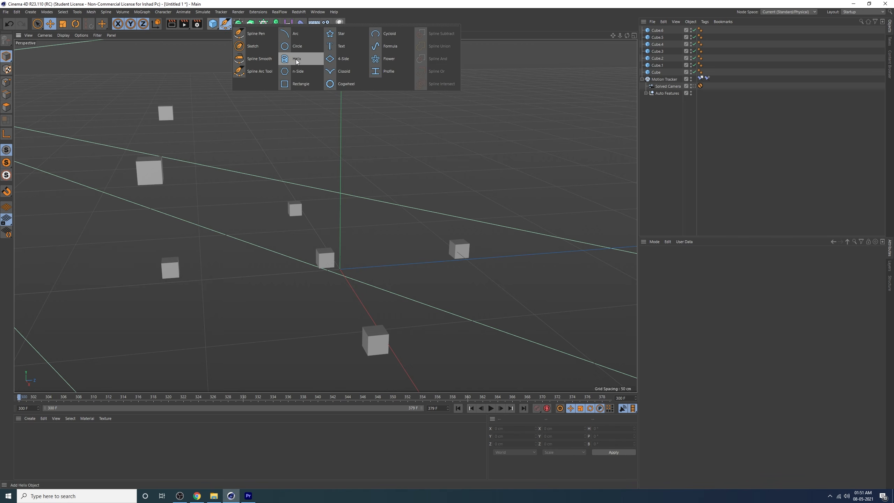
pyautogui.click(263, 33)
pyautogui.moveTo(215, 134); pyautogui.dragTo(261, 191, button='middle')
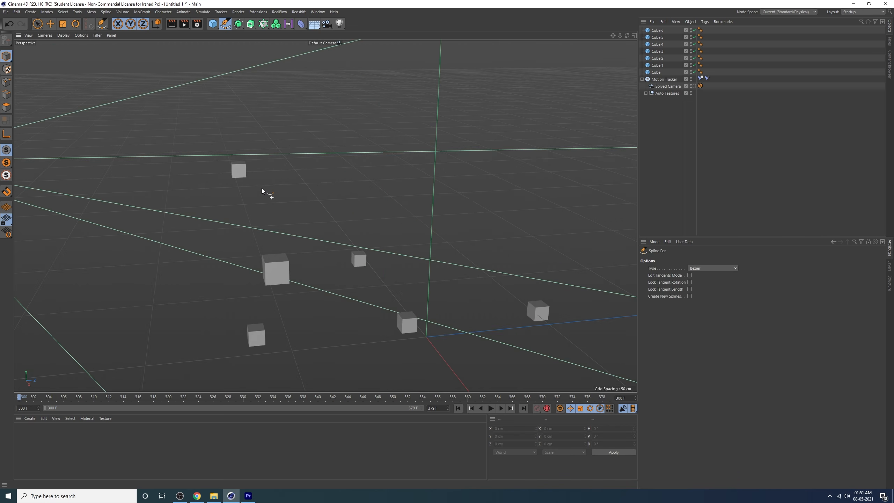
pyautogui.keyDown('alt'); pyautogui.moveTo(261, 191); pyautogui.dragTo(366, 264); pyautogui.keyUp('alt')
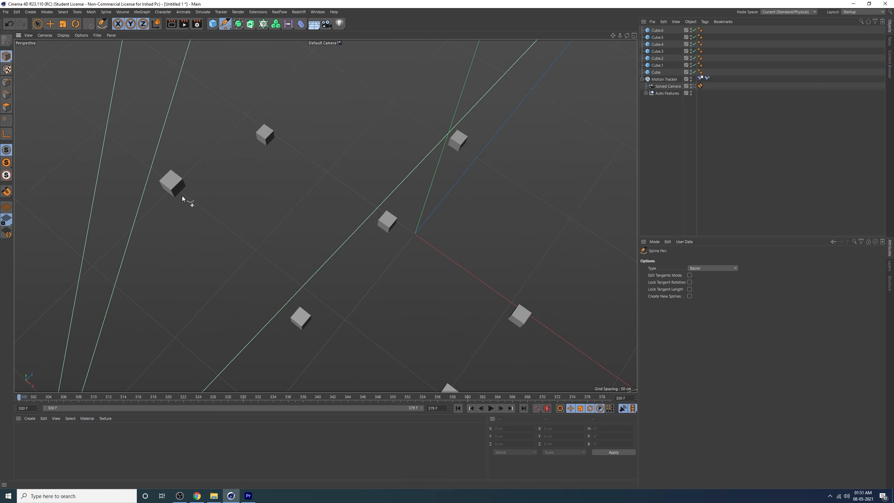
pyautogui.click(146, 247)
pyautogui.moveTo(280, 177); pyautogui.dragTo(320, 167)
pyautogui.moveTo(468, 224); pyautogui.dragTo(506, 176)
pyautogui.hotkey('ctrl', 'z')
pyautogui.hotkey('ctrl', 'z')
# Continue the spline with four curved points that weave between the cubes and end beyond the farthest one.
pyautogui.moveTo(275, 201); pyautogui.dragTo(323, 204)
pyautogui.moveTo(405, 257); pyautogui.dragTo(451, 228)
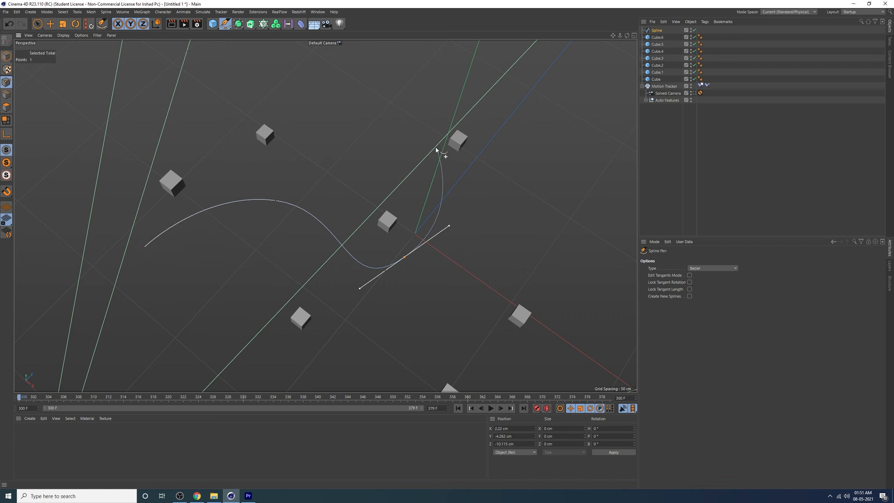
pyautogui.moveTo(432, 141); pyautogui.dragTo(479, 104)
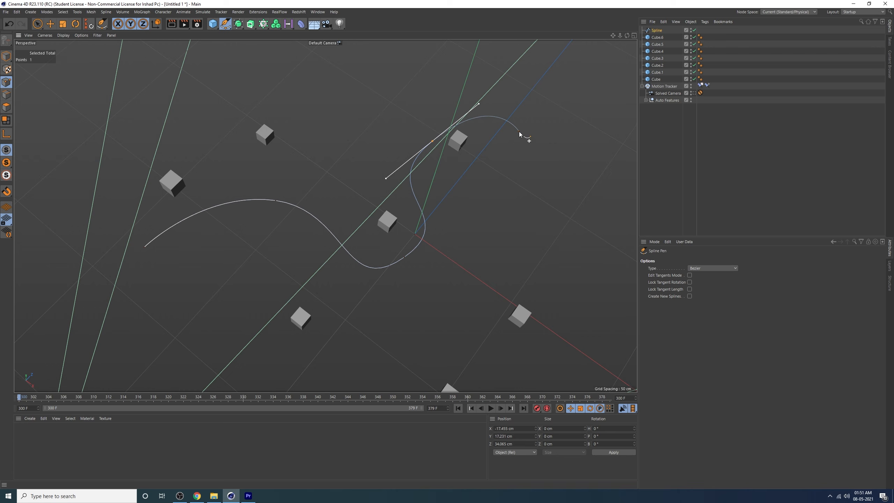
pyautogui.moveTo(615, 136); pyautogui.dragTo(618, 76)
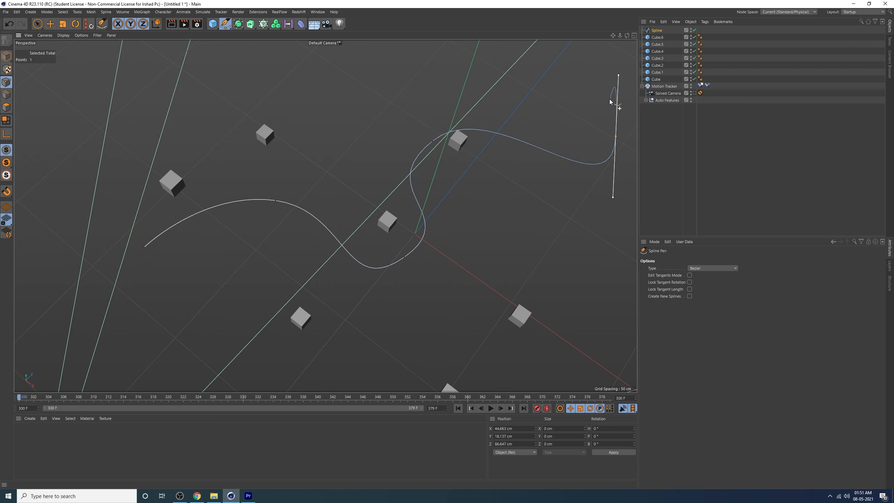
# Look through the solved camera and extend the spline around the back of the building to its front with two curved points.
pyautogui.click(699, 92)
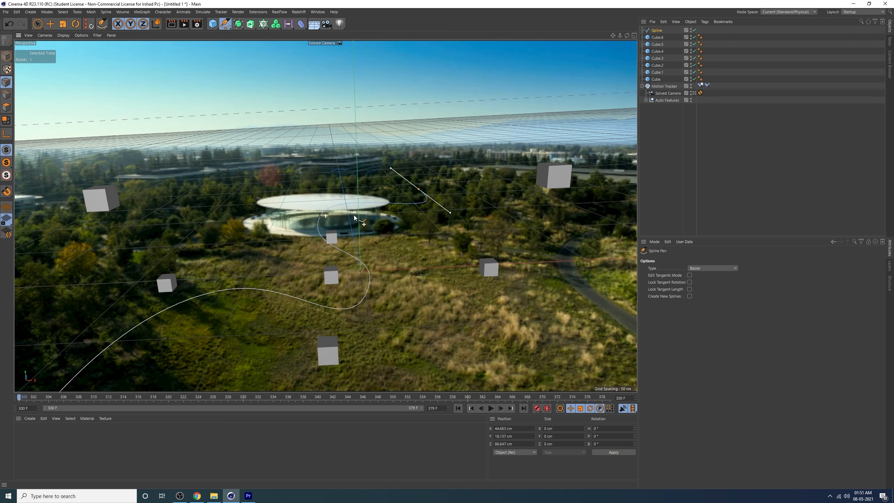
pyautogui.moveTo(247, 221); pyautogui.dragTo(276, 245)
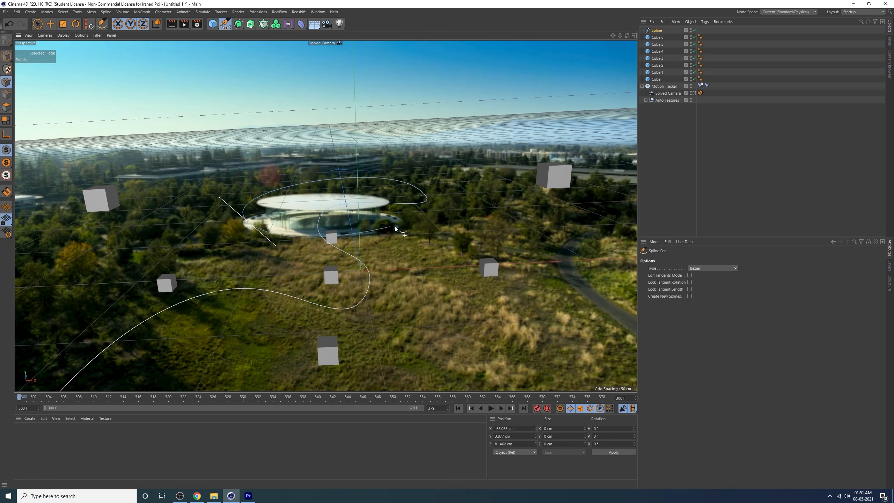
pyautogui.moveTo(402, 220)
pyautogui.mouseDown()
pyautogui.moveTo(394, 216)
pyautogui.moveTo(393, 225)
pyautogui.moveTo(375, 194)
pyautogui.moveTo(394, 225)
pyautogui.moveTo(387, 211)
pyautogui.mouseUp()
# Move the spline point beside the building's roof to about 7.5 cm on Y and 30 cm on X.
pyautogui.click(49, 25)
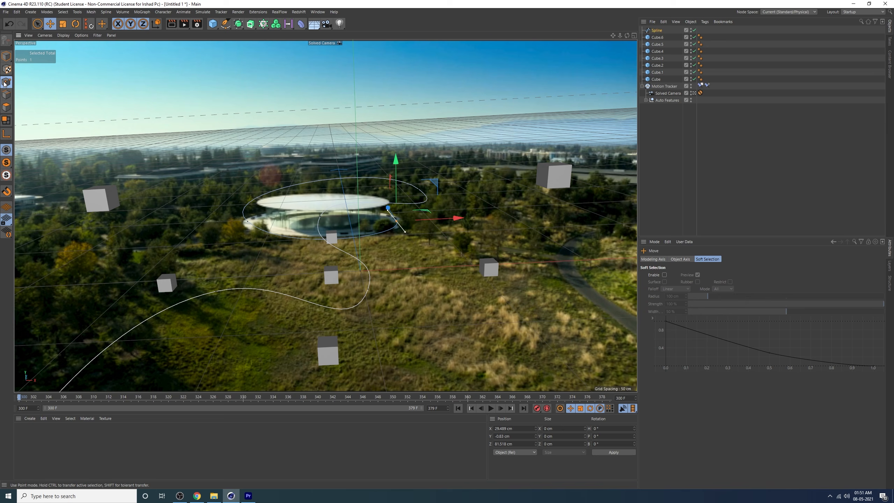
pyautogui.click(417, 187)
pyautogui.moveTo(417, 138); pyautogui.dragTo(411, 155)
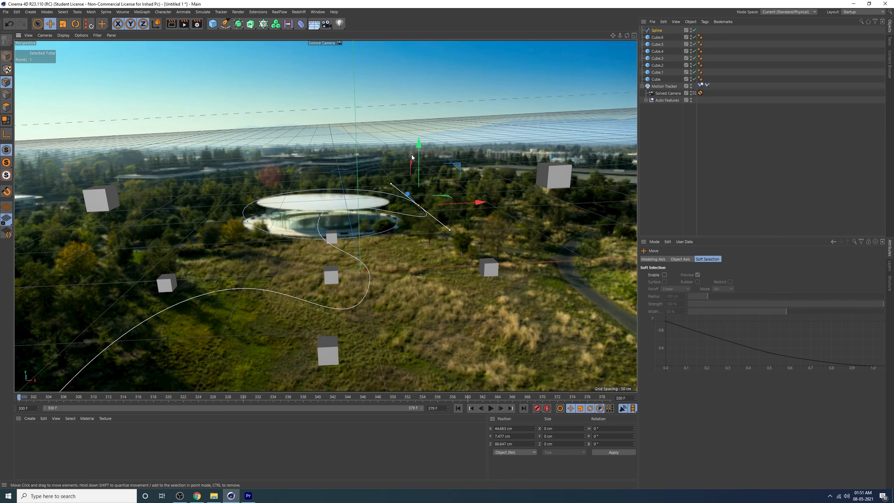
pyautogui.click(411, 155)
pyautogui.click(421, 208)
pyautogui.moveTo(479, 207); pyautogui.dragTo(410, 219)
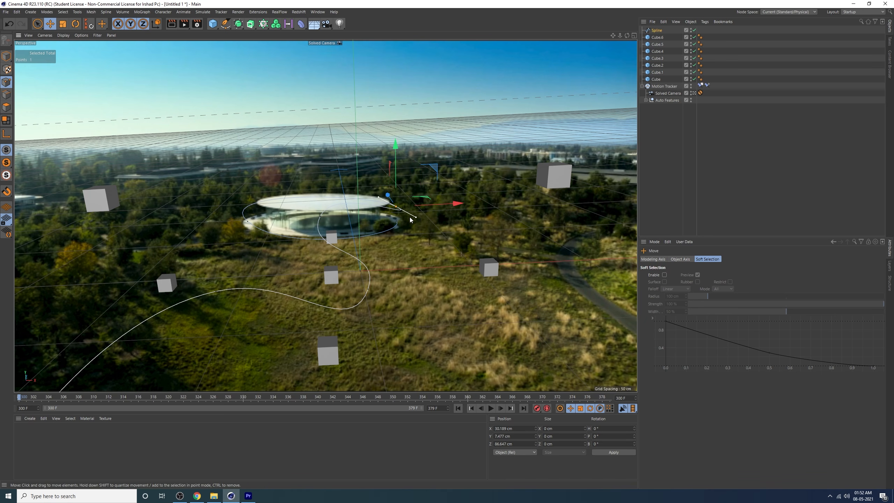
# Lower the spline point in front of the building to about 1.6 cm on Y and shift it to about 28.5 cm on X.
pyautogui.click(319, 214)
pyautogui.moveTo(314, 174); pyautogui.dragTo(319, 191)
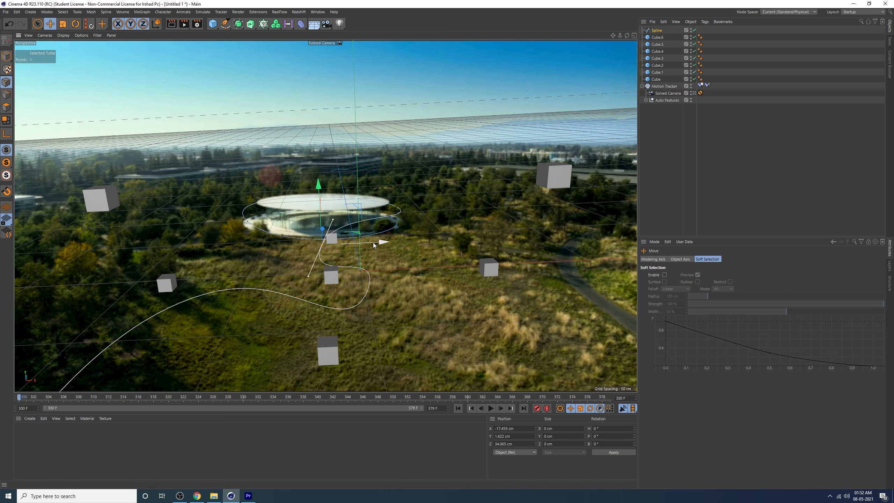
pyautogui.moveTo(373, 243); pyautogui.dragTo(460, 249)
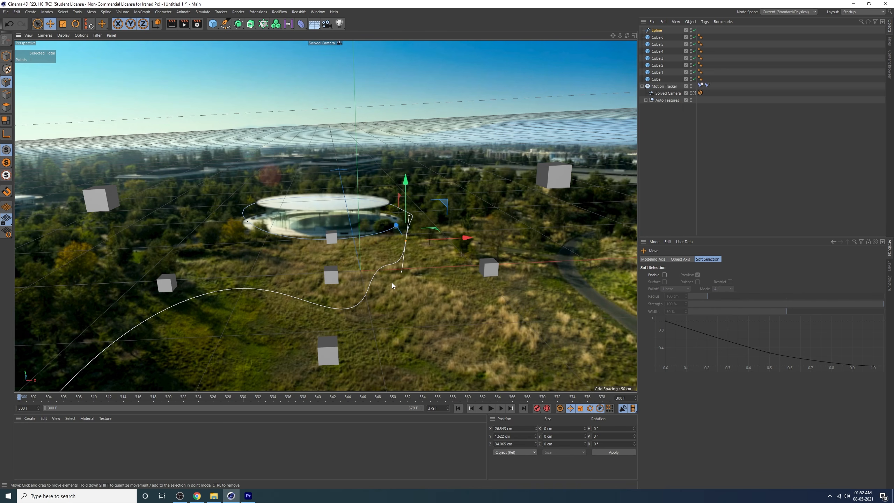
# Widen the spline's foreground bends by shifting the third point toward negative X and the second point to about 25 cm on X.
pyautogui.click(367, 289)
pyautogui.moveTo(428, 287); pyautogui.dragTo(241, 297)
pyautogui.click(216, 291)
pyautogui.moveTo(275, 289); pyautogui.dragTo(492, 279)
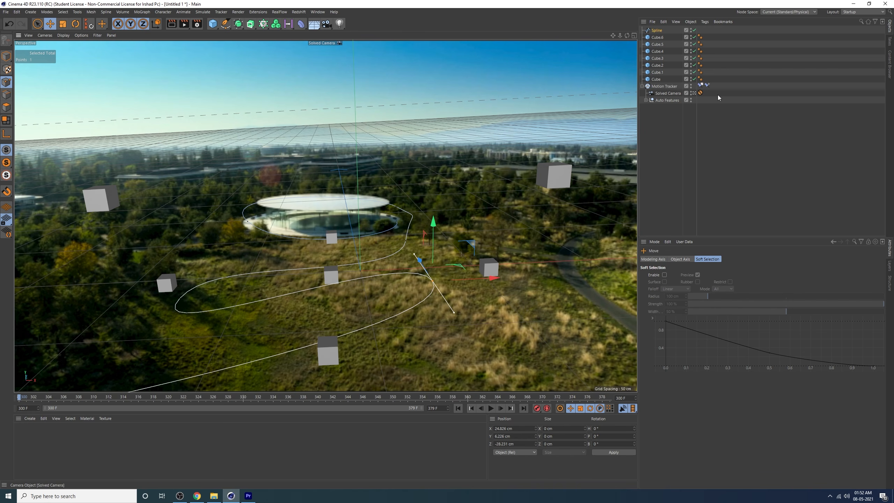
# Raise the spline's start point well above the field, and shift it toward negative X while looking through the solved camera.
pyautogui.click(694, 93)
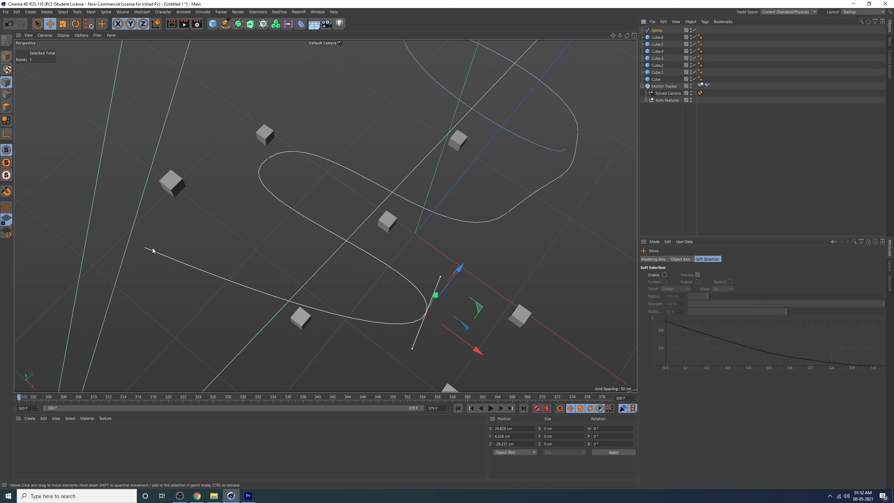
pyautogui.click(145, 250)
pyautogui.keyDown('alt'); pyautogui.moveTo(184, 270); pyautogui.dragTo(225, 201); pyautogui.keyUp('alt')
pyautogui.moveTo(111, 335); pyautogui.dragTo(116, 174)
pyautogui.click(694, 93)
pyautogui.moveTo(204, 208); pyautogui.dragTo(63, 242)
# Raise the spline's second point to about 30 cm on Y and return to the default camera.
pyautogui.click(433, 281)
pyautogui.moveTo(433, 234); pyautogui.dragTo(514, 269)
pyautogui.click(699, 93)
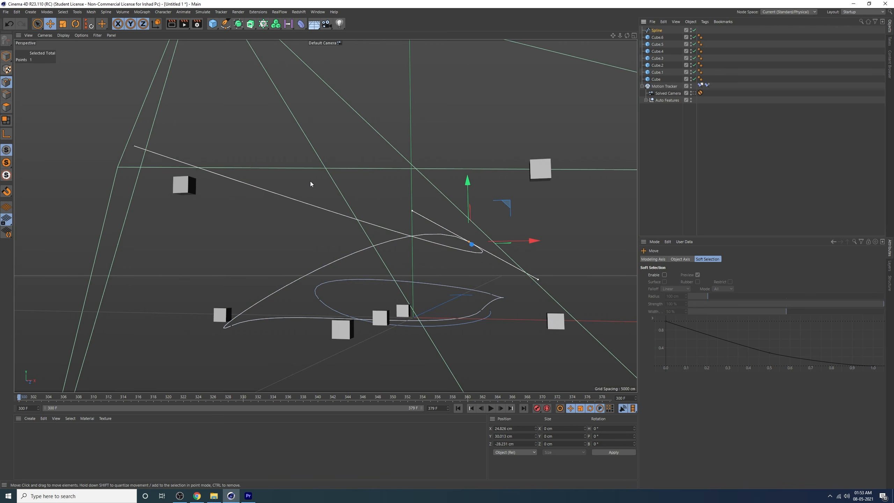
# Reposition the spline's start point, checking through the solved camera, to about 1.5 cm on X, 51 cm on Y and -117 cm on Z.
pyautogui.click(134, 151)
pyautogui.click(134, 145)
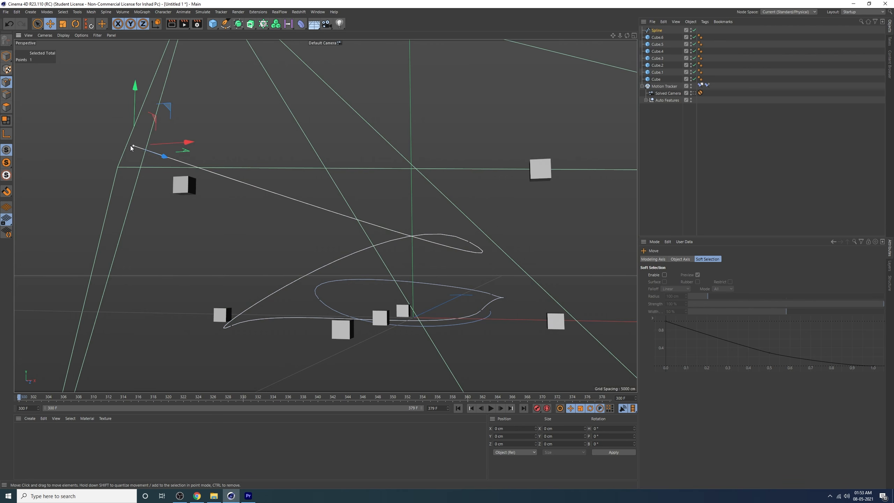
pyautogui.moveTo(185, 141); pyautogui.dragTo(585, 139)
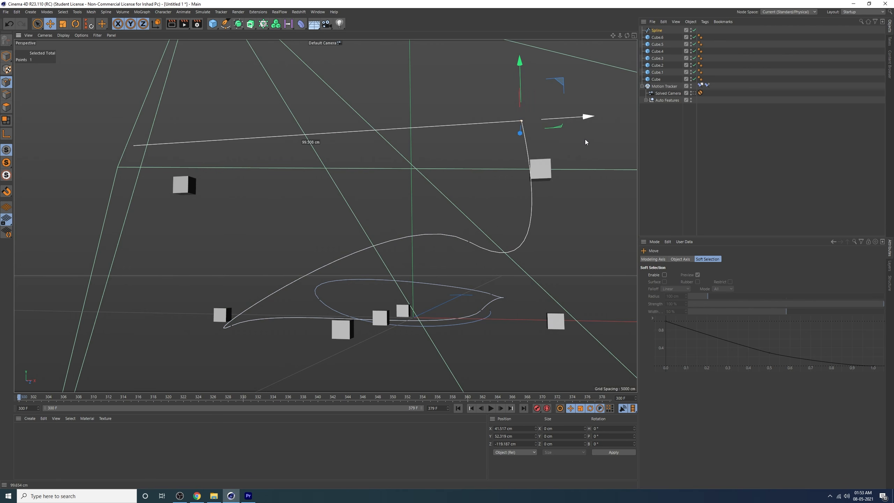
pyautogui.click(698, 93)
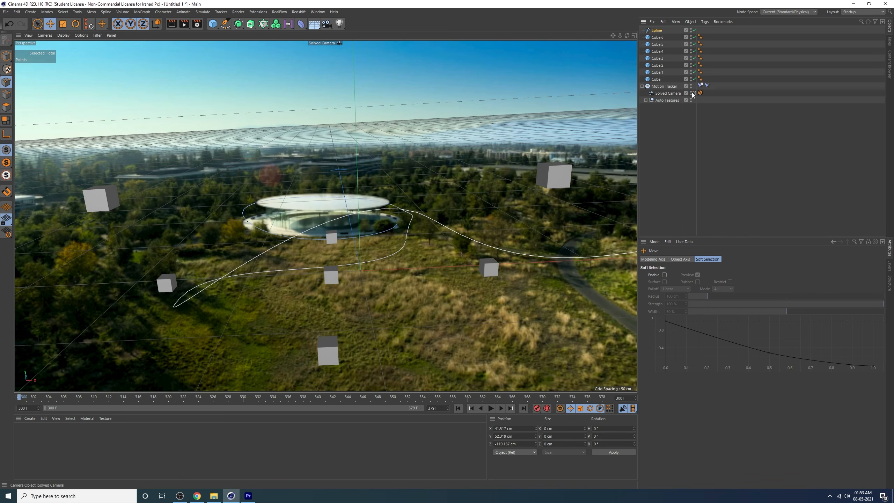
pyautogui.moveTo(632, 197); pyautogui.dragTo(415, 235)
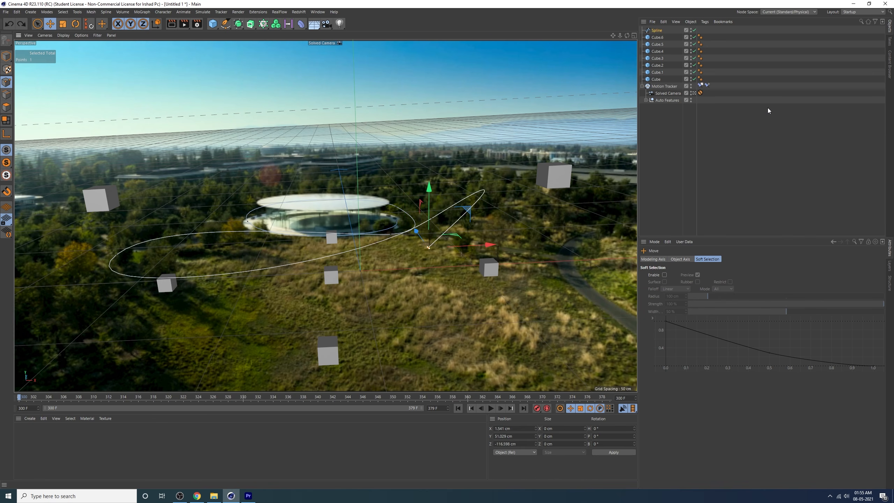
pyautogui.click(768, 108)
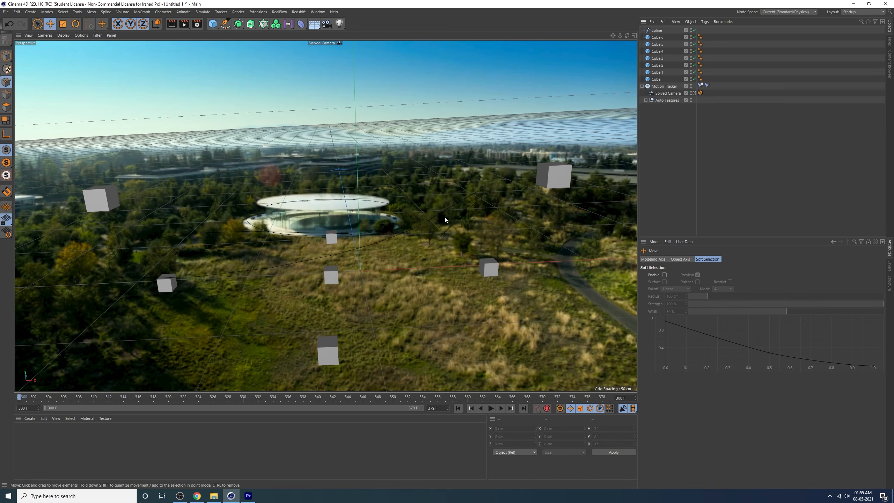
# Move all seven cubes, from Cube.6 down to Cube, below the Motion Tracker in the object hierarchy.
pyautogui.click(658, 30)
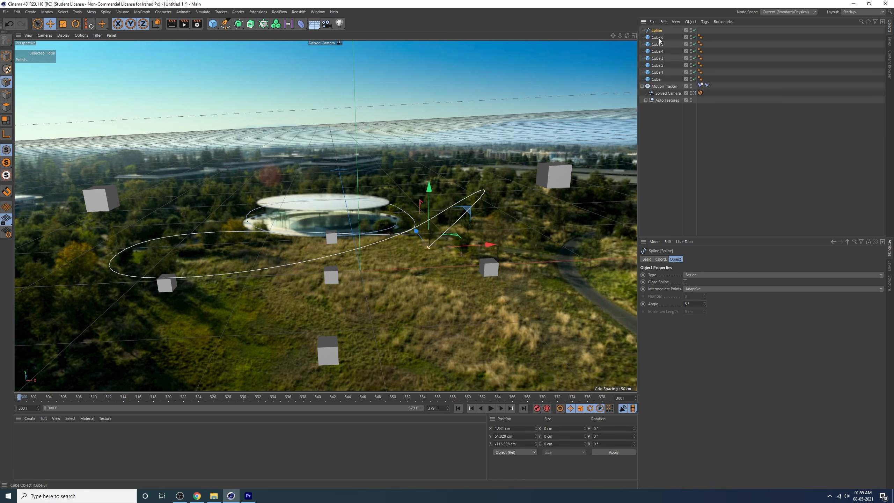
pyautogui.click(658, 38)
pyautogui.keyDown('shift'); pyautogui.click(659, 81); pyautogui.keyUp('shift')
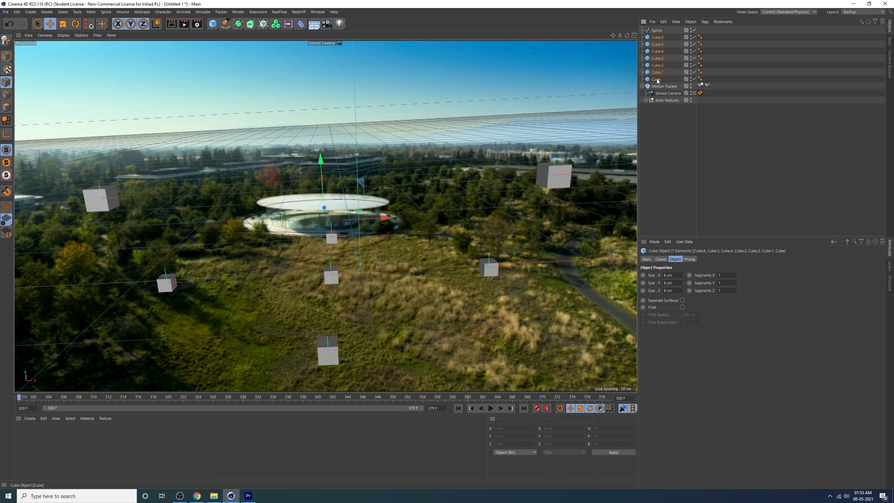
pyautogui.moveTo(659, 81); pyautogui.dragTo(661, 172)
pyautogui.click(662, 158)
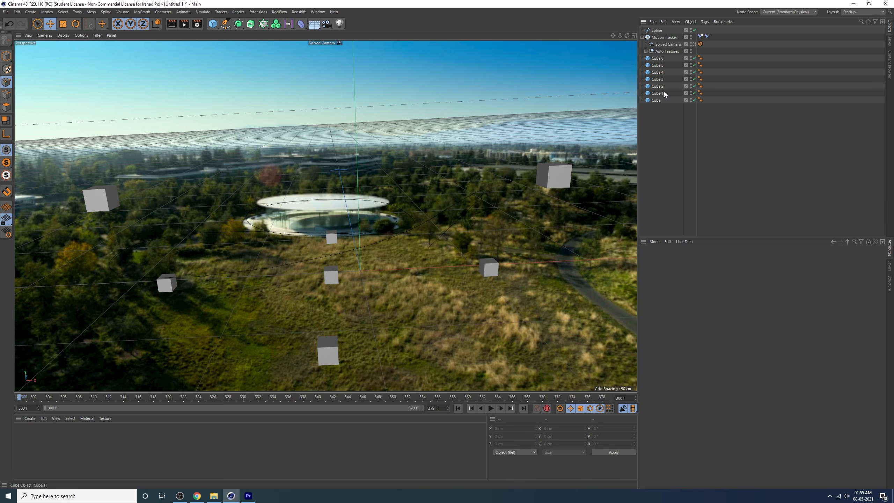
# Add a Spline Wrap deformer and a Cylinder primitive to the scene.
pyautogui.click(656, 31)
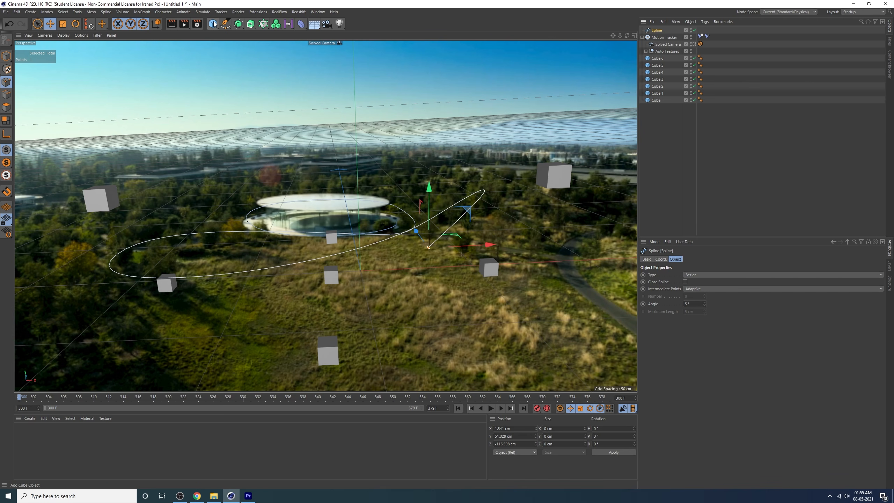
pyautogui.click(301, 24)
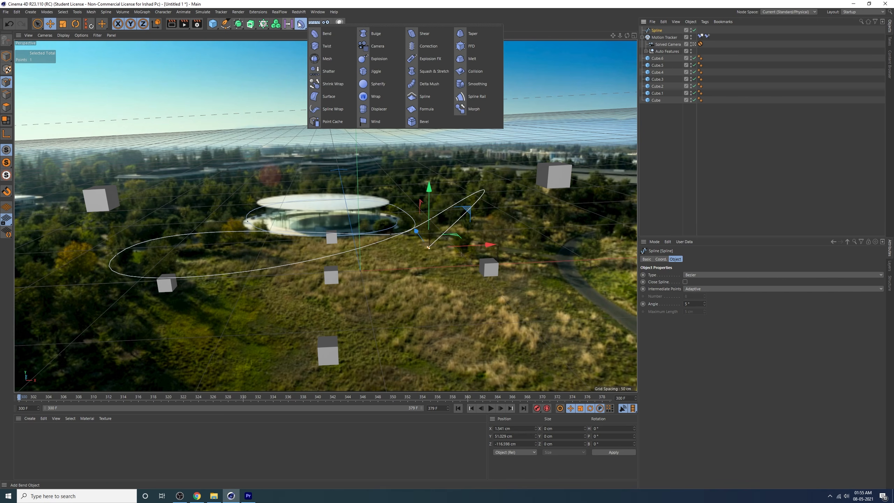
pyautogui.click(337, 110)
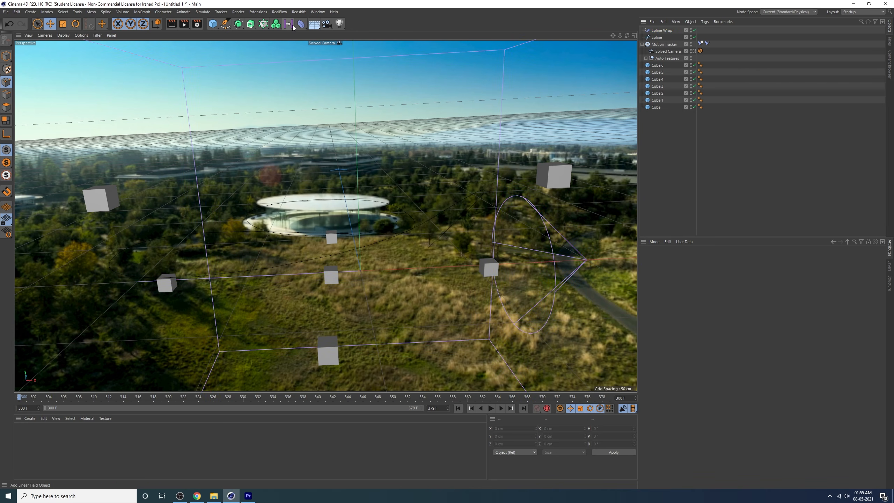
pyautogui.click(210, 28)
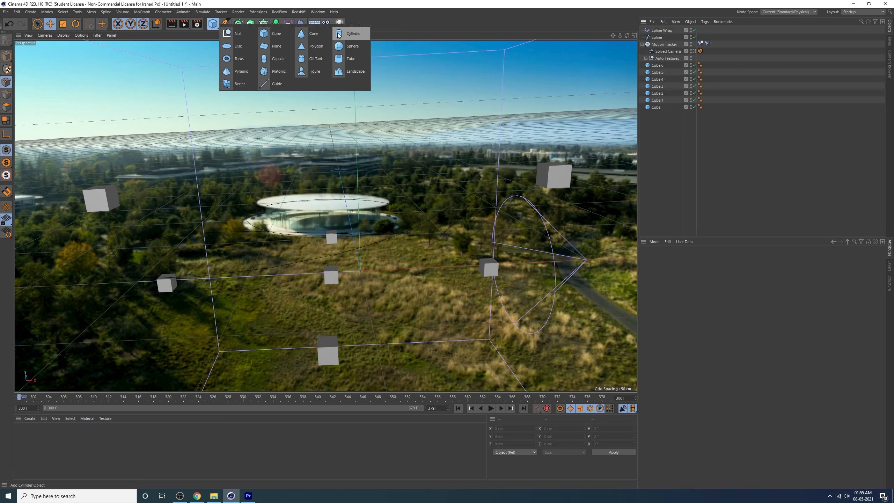
pyautogui.click(354, 34)
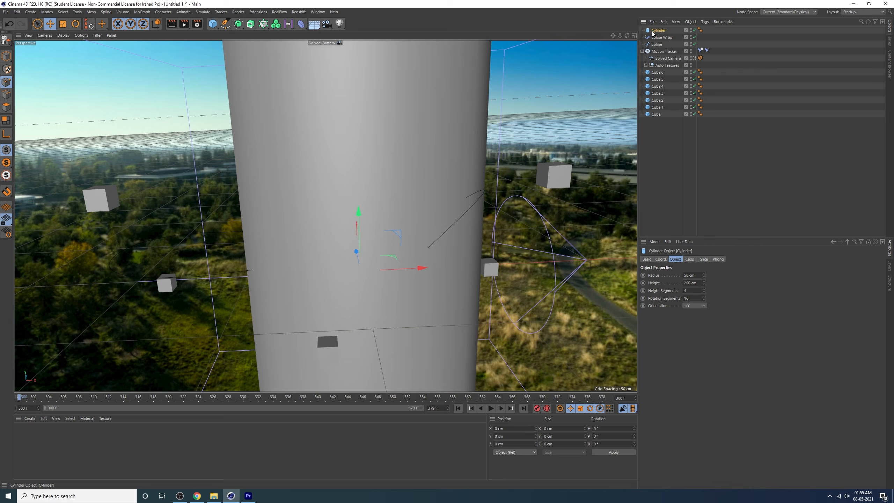
# Thin the cylinder by setting its radius to 5 cm and reducing it further to 2 cm.
pyautogui.doubleClick(697, 275)
pyautogui.write('5')
pyautogui.press('Return')
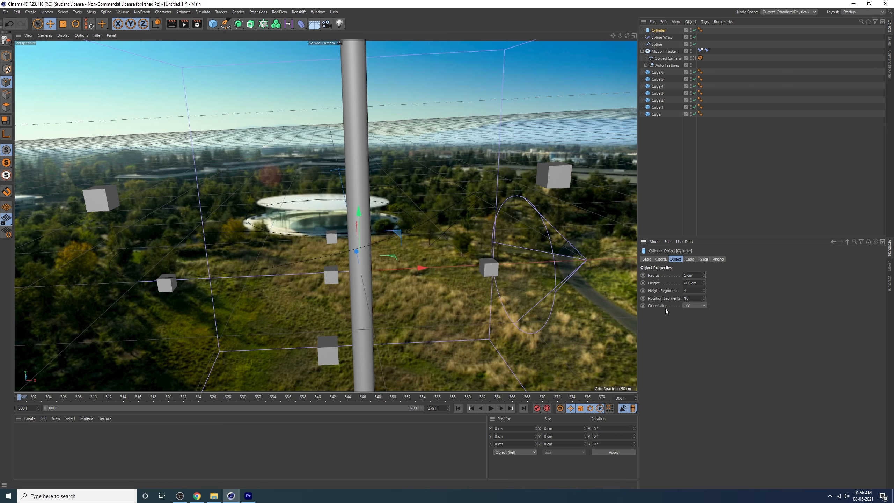
pyautogui.doubleClick(700, 282)
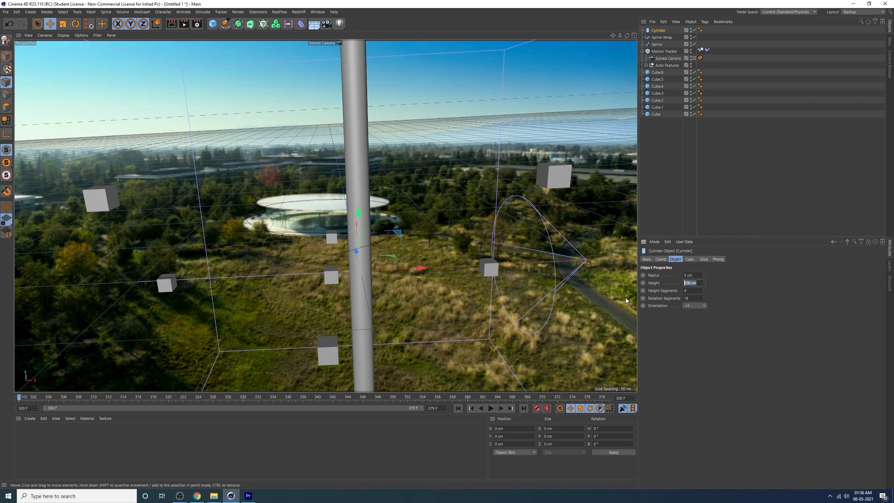
pyautogui.doubleClick(699, 275)
pyautogui.write('2')
pyautogui.press('Return')
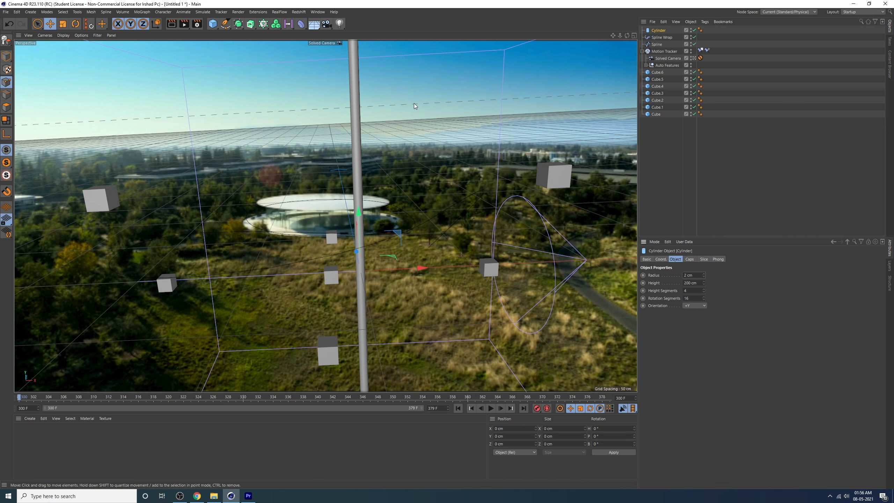
# Make the Spline Wrap a child of the cylinder, assign the drawn Spline to it, and set its axis to +Y.
pyautogui.moveTo(662, 36)
pyautogui.mouseDown()
pyautogui.moveTo(671, 37)
pyautogui.moveTo(660, 31)
pyautogui.mouseUp()
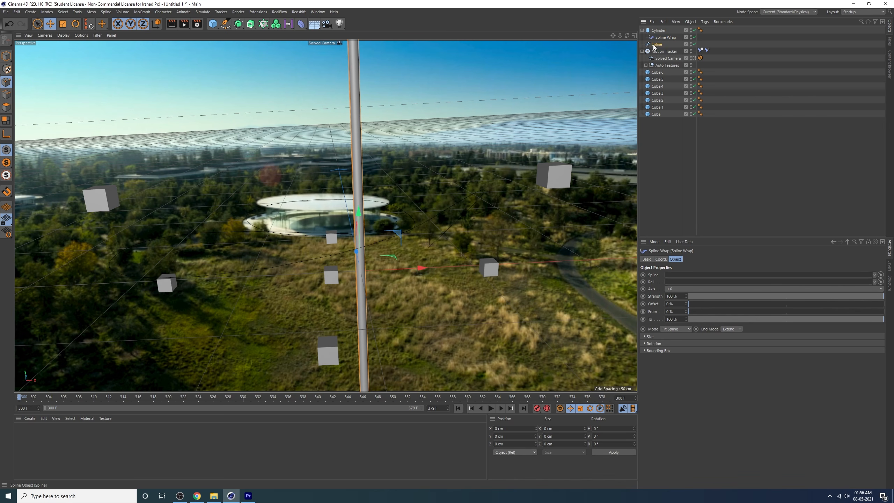
pyautogui.moveTo(675, 275); pyautogui.dragTo(675, 276)
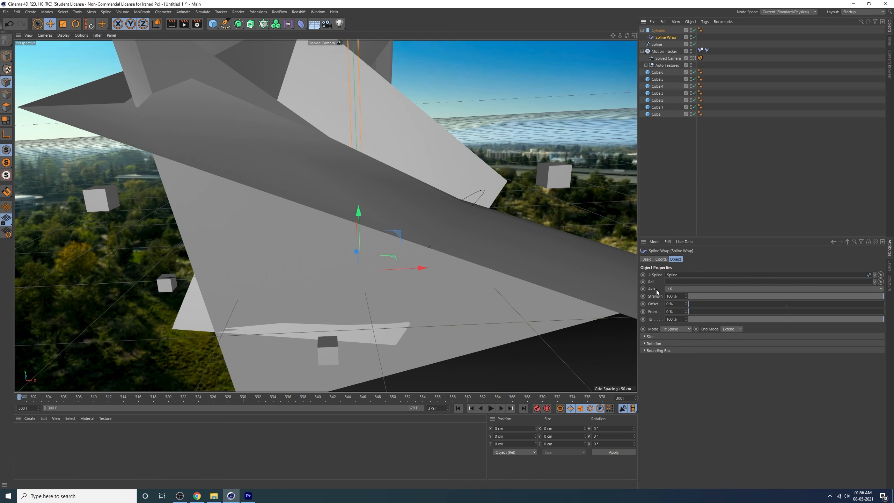
pyautogui.click(678, 289)
pyautogui.click(678, 304)
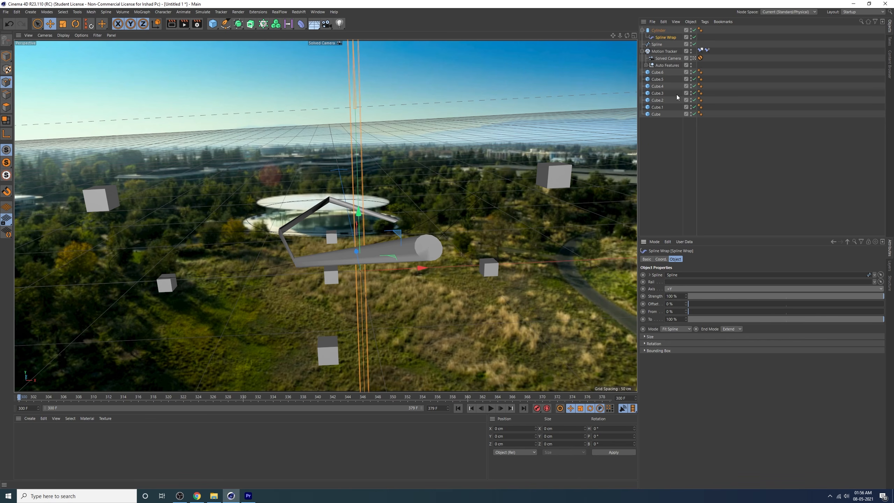
# Set the cylinder's height segments to 200.
pyautogui.click(660, 30)
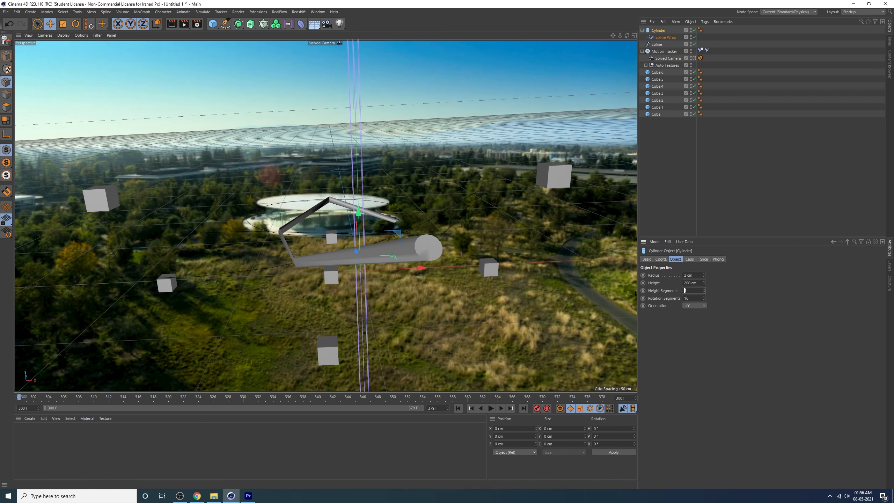
pyautogui.write('200')
pyautogui.press('Return')
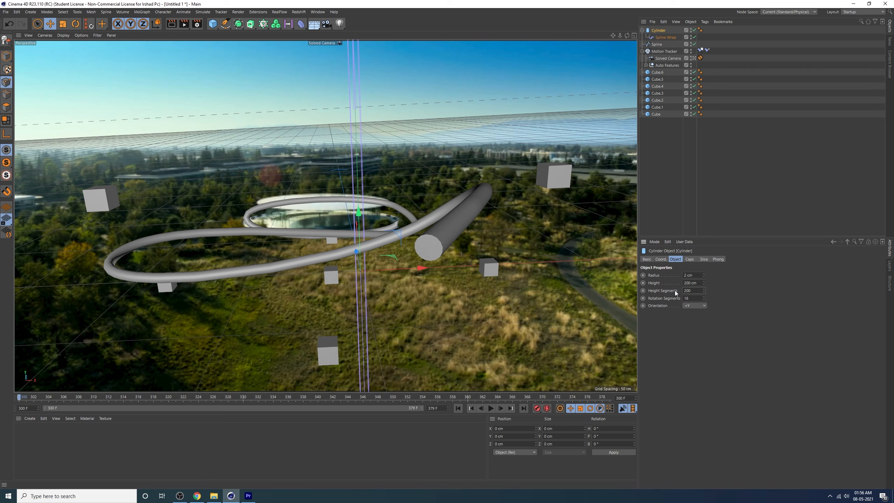
# Move the spline's start point to about 25 cm on X, 52.5 cm on Y and -131 cm on Z.
pyautogui.click(658, 44)
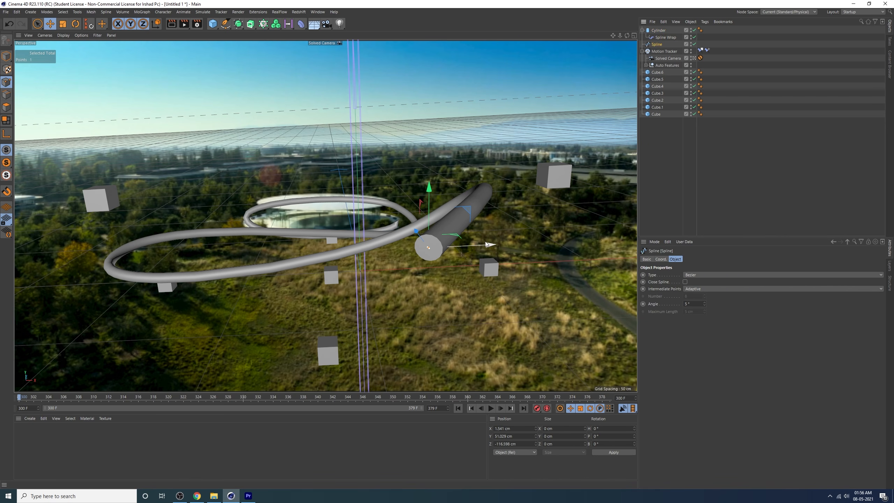
pyautogui.moveTo(429, 247); pyautogui.dragTo(600, 260)
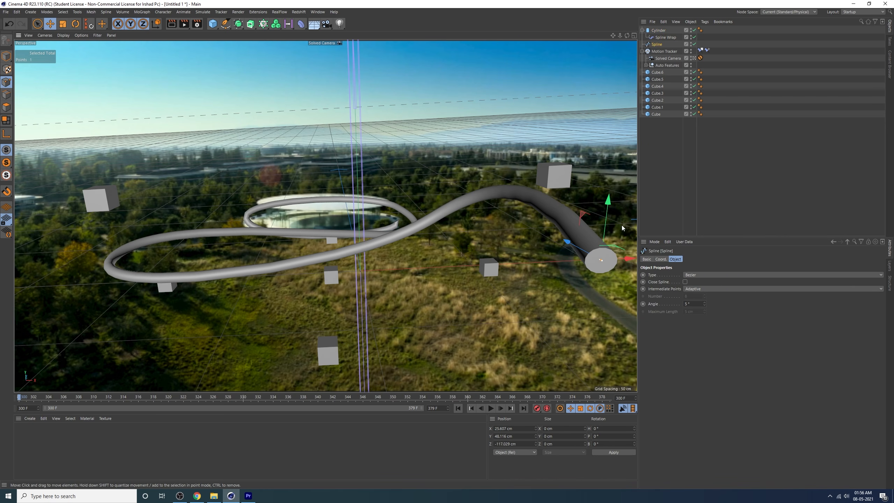
pyautogui.moveTo(608, 203); pyautogui.dragTo(606, 176)
pyautogui.moveTo(565, 211); pyautogui.dragTo(638, 247)
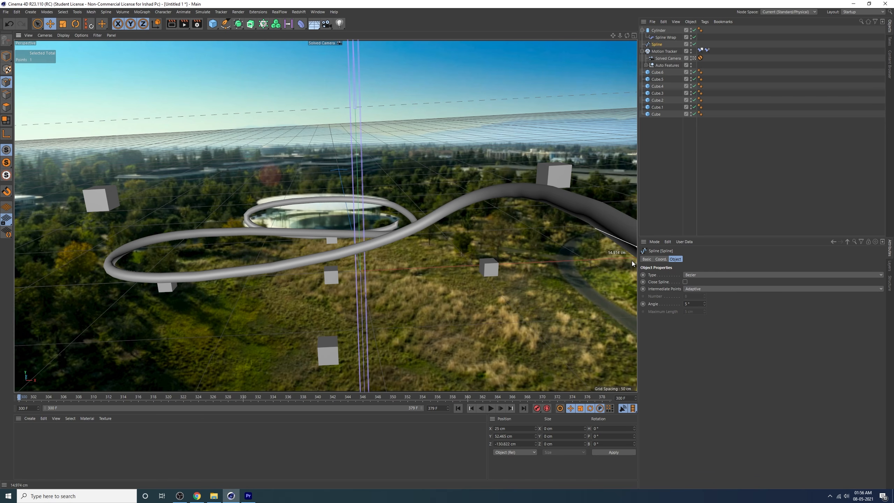
# Shift the spline's second point toward negative X, disabling the cylinder while positioning the point and enabling it again.
pyautogui.click(400, 236)
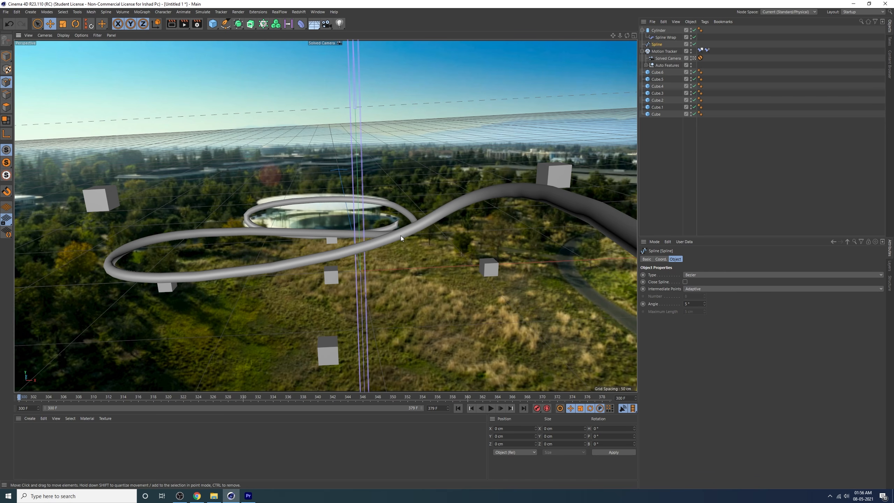
pyautogui.click(694, 30)
pyautogui.click(428, 219)
pyautogui.moveTo(428, 161); pyautogui.dragTo(427, 180)
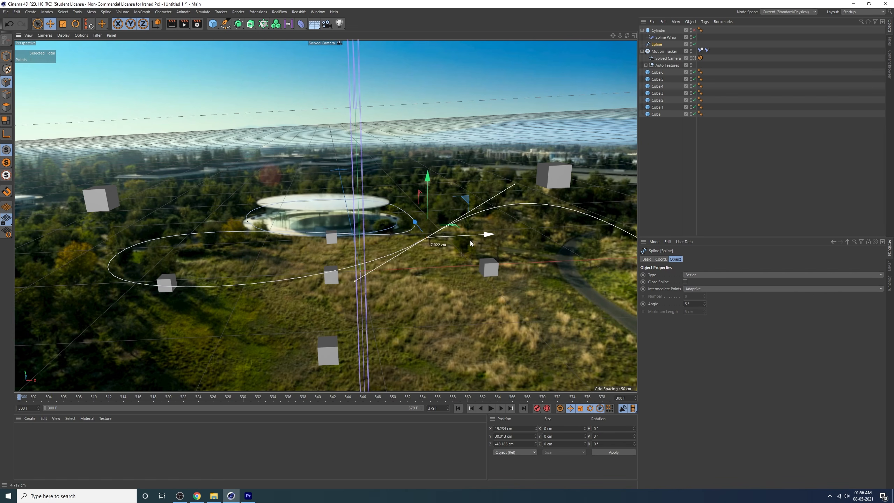
pyautogui.moveTo(470, 240); pyautogui.dragTo(438, 251)
pyautogui.click(694, 30)
# Raise the spline's second point slightly to about 32.5 cm on Y, steepen its tangent, and deselect the spline.
pyautogui.moveTo(382, 195)
pyautogui.mouseDown()
pyautogui.moveTo(381, 202)
pyautogui.moveTo(382, 187)
pyautogui.mouseUp()
pyautogui.moveTo(308, 292); pyautogui.dragTo(292, 312)
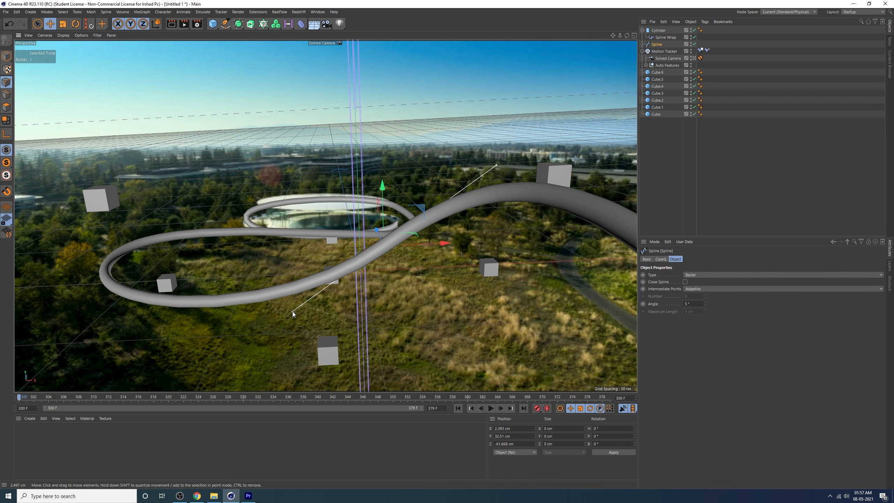
pyautogui.click(716, 182)
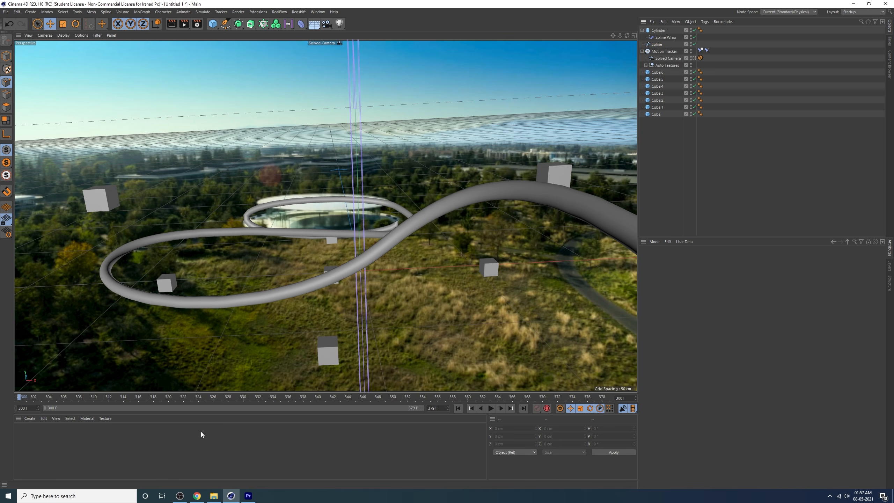
# Create a new material and open it in the Material Editor.
pyautogui.click(31, 418)
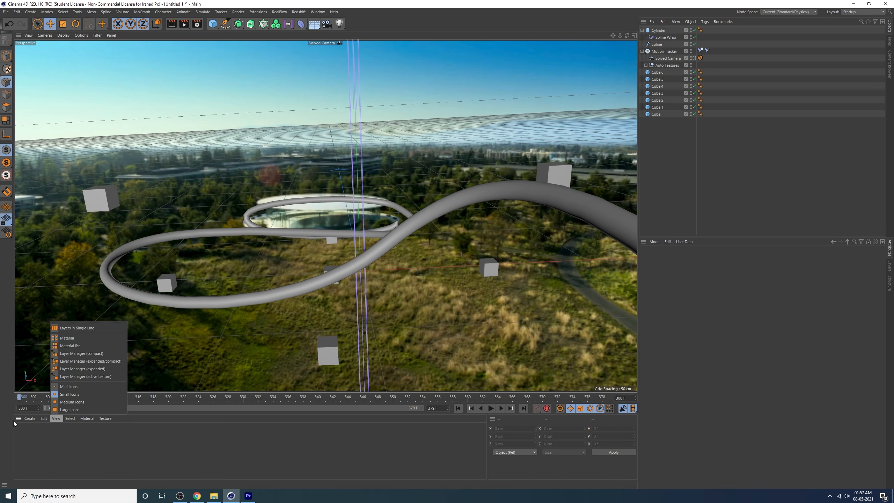
pyautogui.moveTo(44, 349)
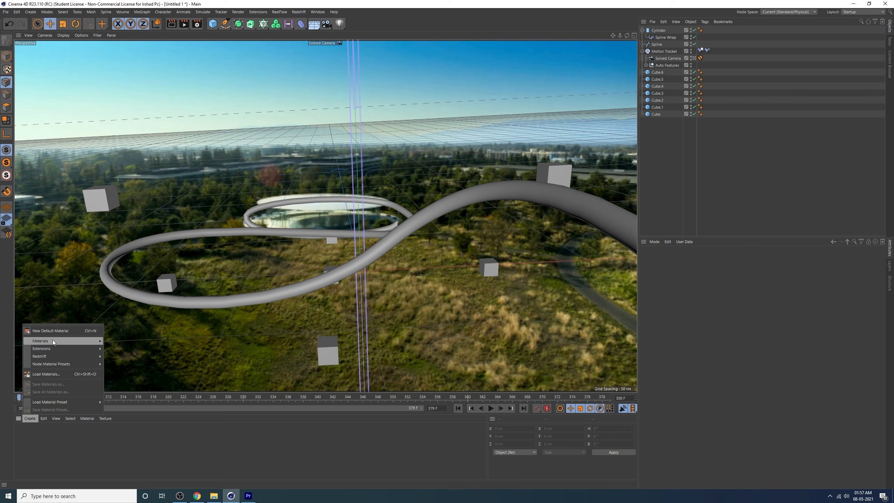
pyautogui.click(142, 350)
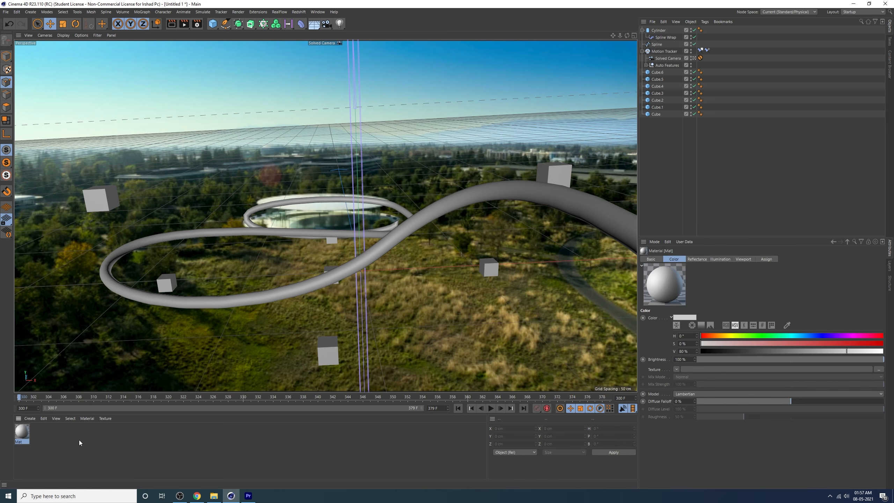
pyautogui.doubleClick(25, 433)
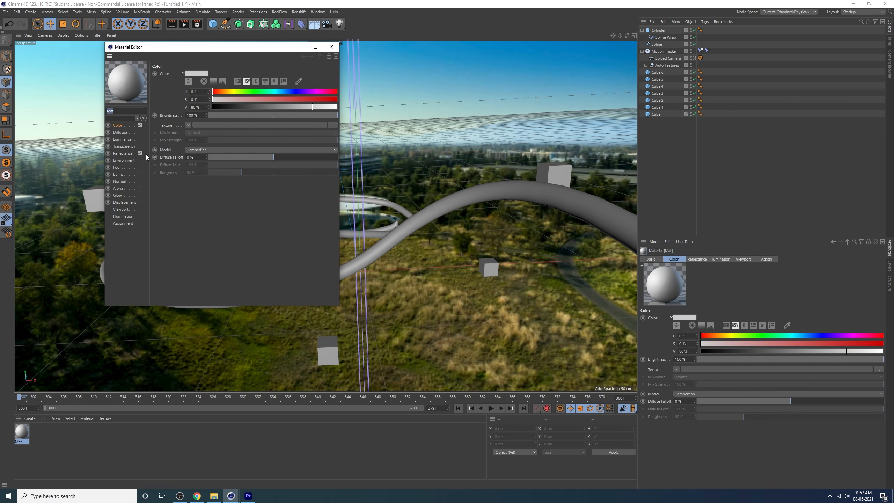
# Disable the material's Reflectance and Color channels and enable Luminance with a Gradient texture.
pyautogui.click(140, 154)
pyautogui.click(140, 125)
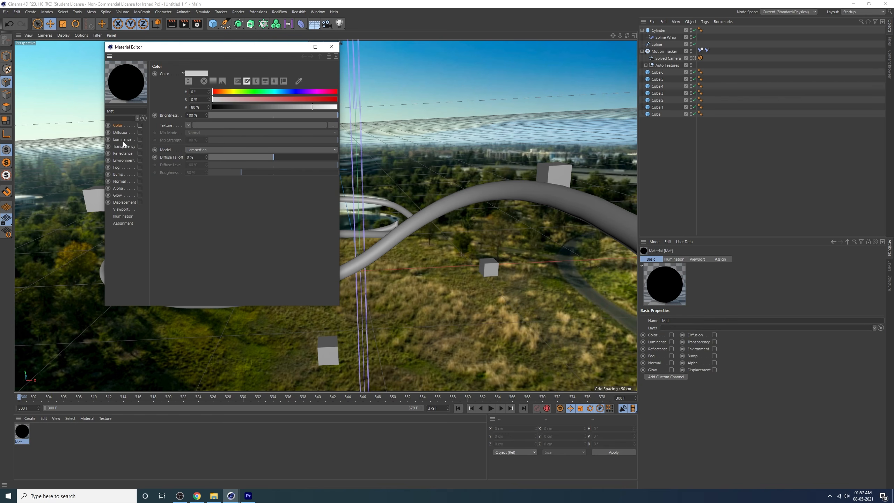
pyautogui.click(140, 139)
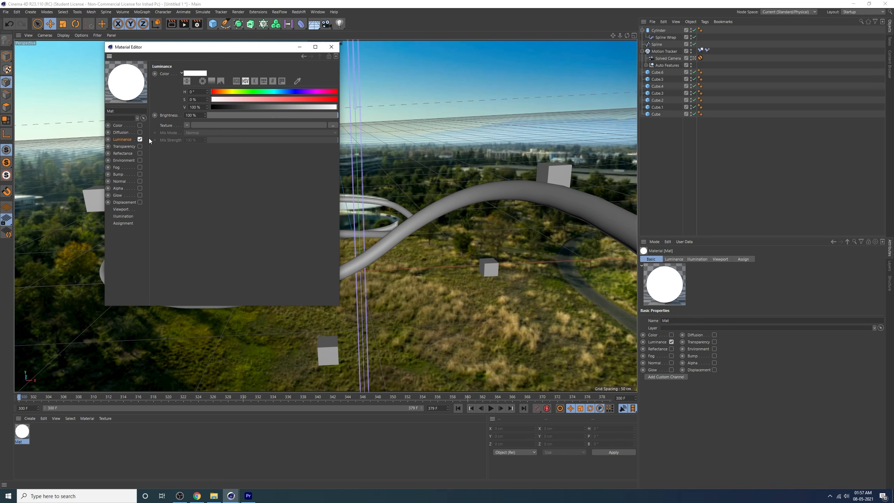
pyautogui.click(186, 126)
pyautogui.click(195, 216)
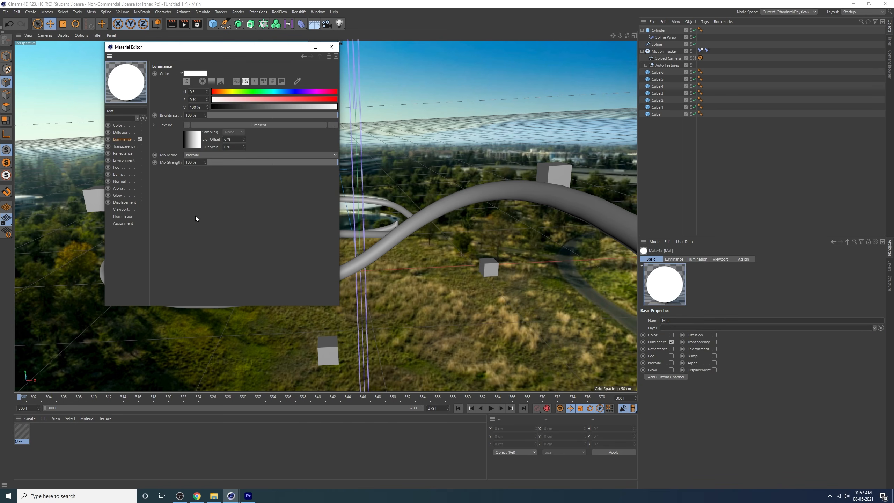
# Load the Apple Event preset into the luminance channel's gradient and close the Material Editor.
pyautogui.click(229, 124)
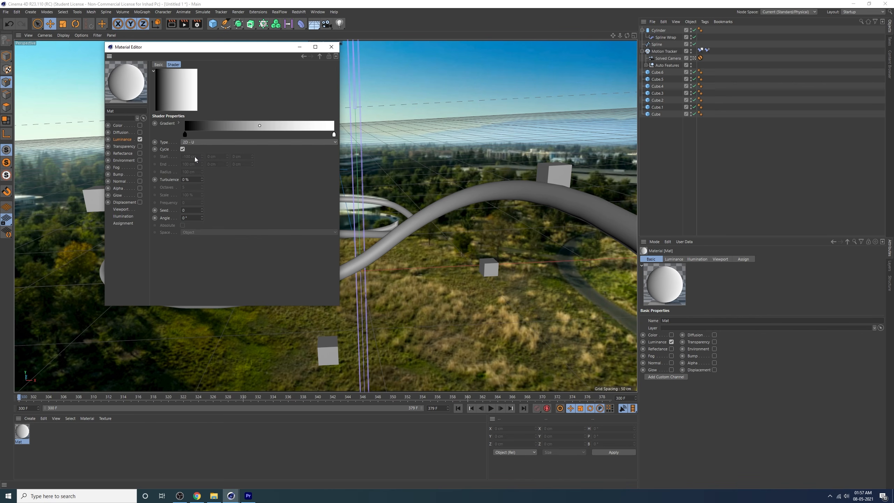
pyautogui.click(179, 123)
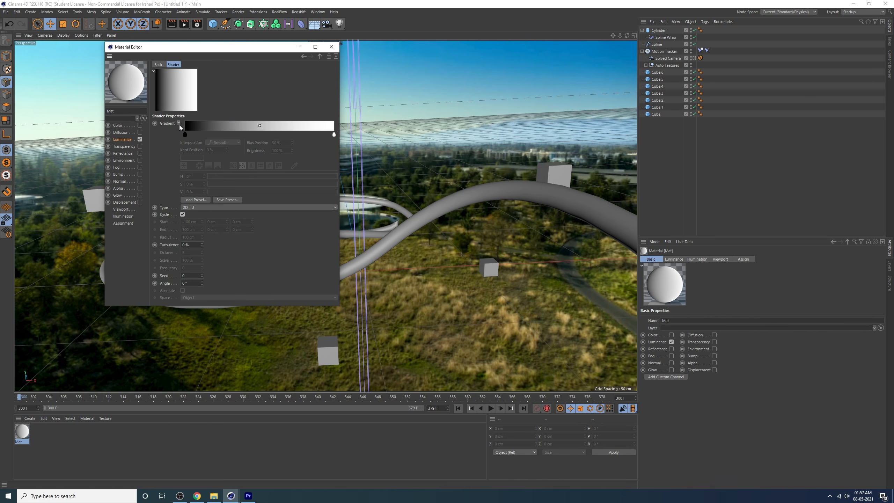
pyautogui.click(197, 201)
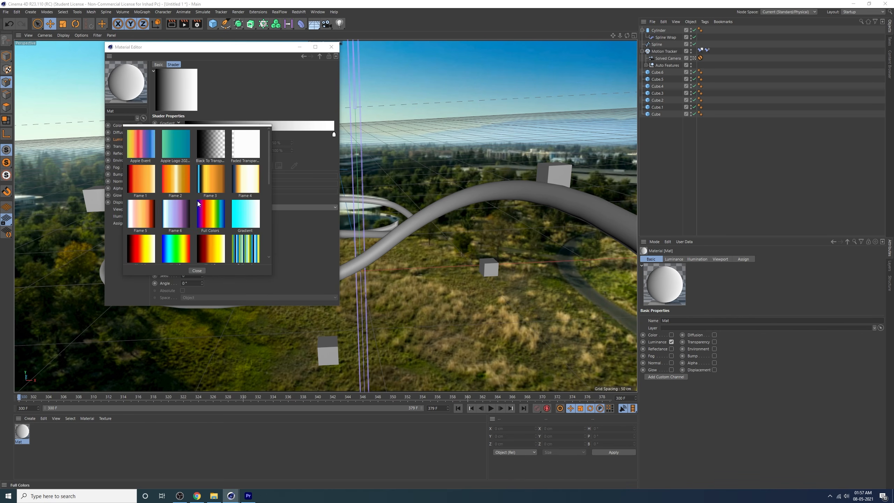
pyautogui.click(129, 148)
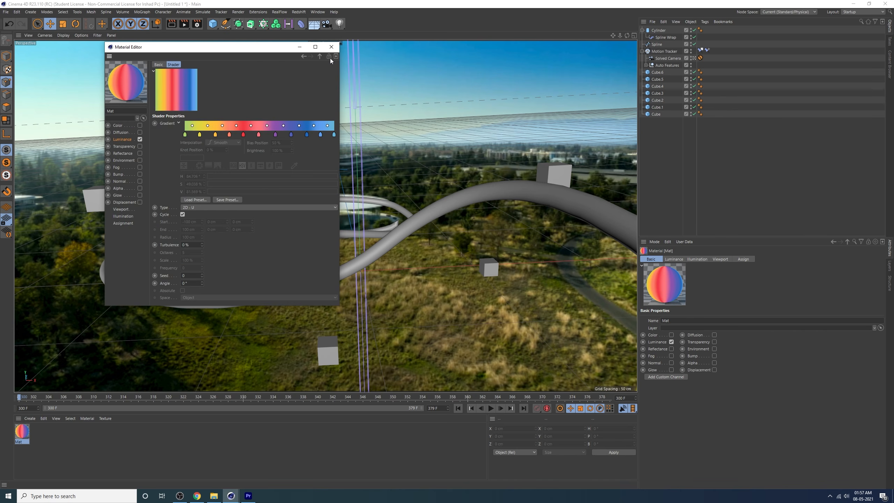
pyautogui.click(331, 46)
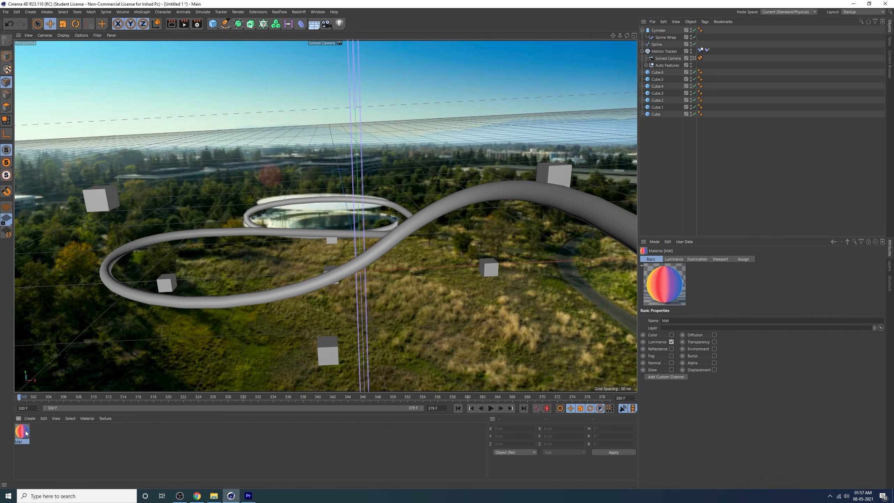
# Reopen the material and set its luminance gradient type to 2D - V.
pyautogui.doubleClick(22, 432)
pyautogui.click(259, 125)
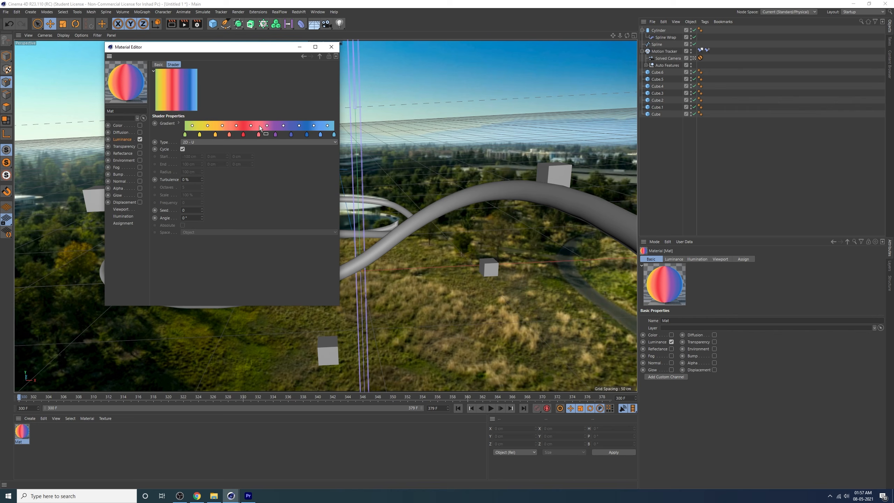
pyautogui.click(206, 143)
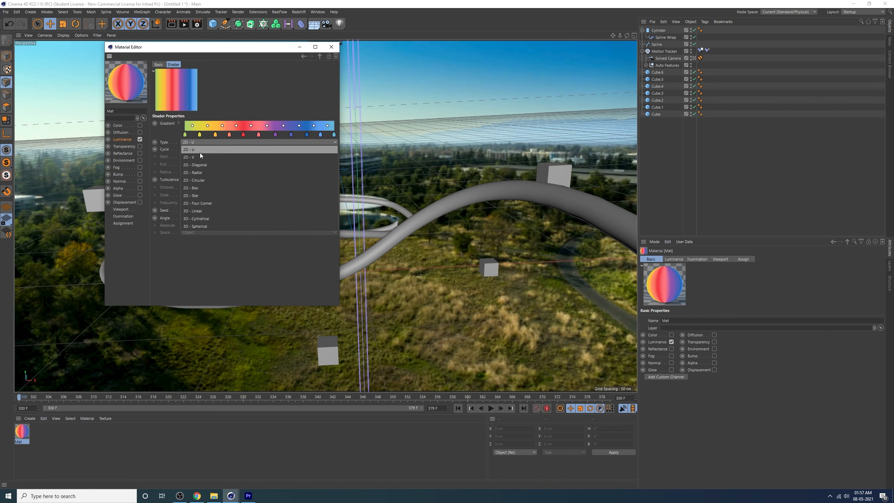
pyautogui.click(195, 156)
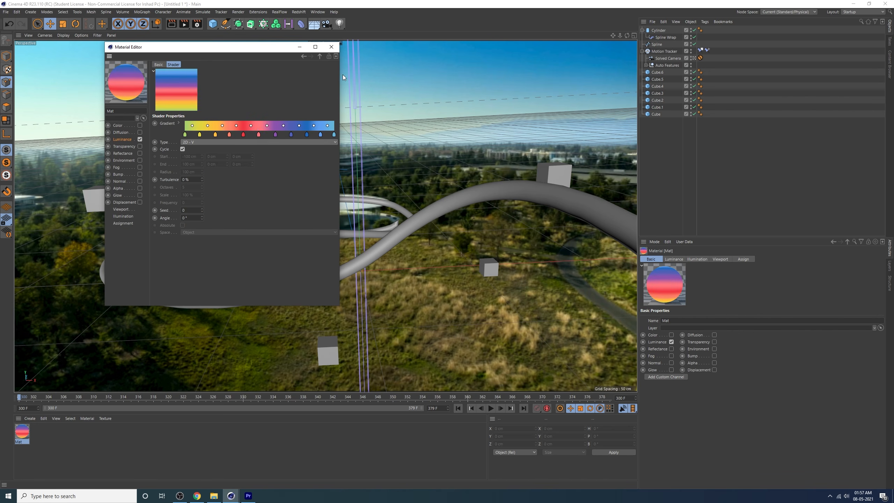
pyautogui.click(337, 44)
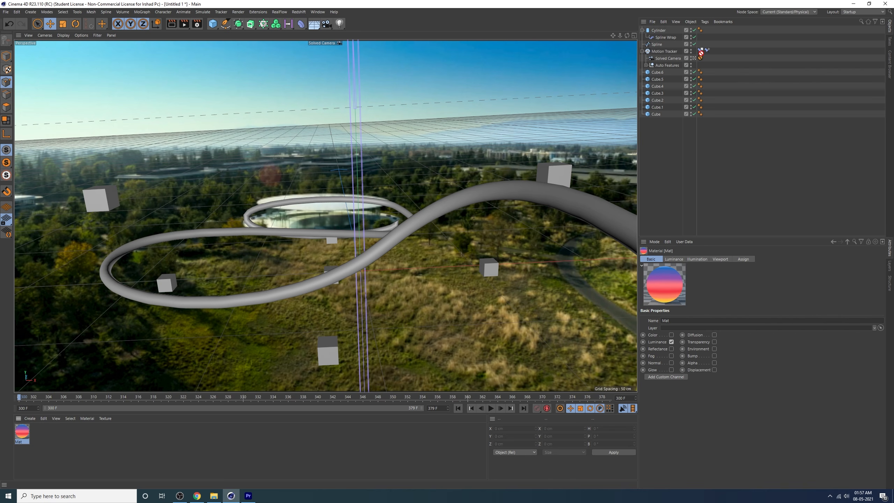
# Apply the gradient material to the cylinder and preview the shot's playback.
pyautogui.moveTo(663, 32); pyautogui.dragTo(661, 30)
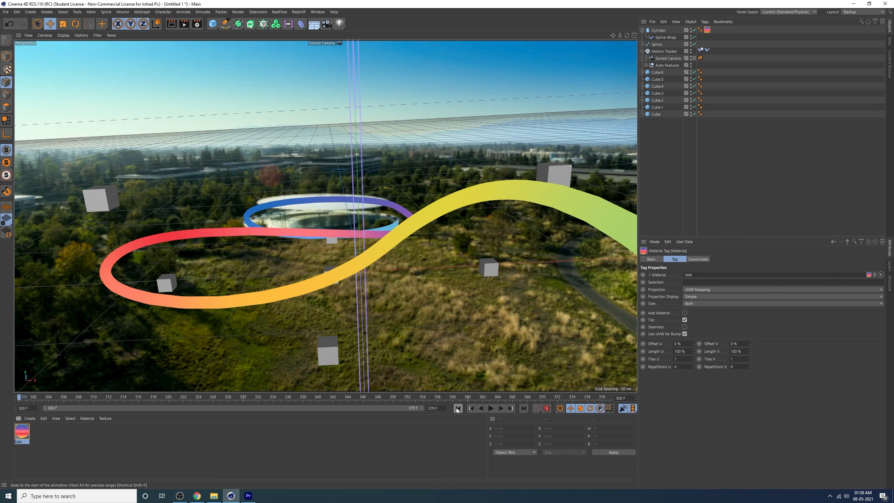
pyautogui.click(491, 408)
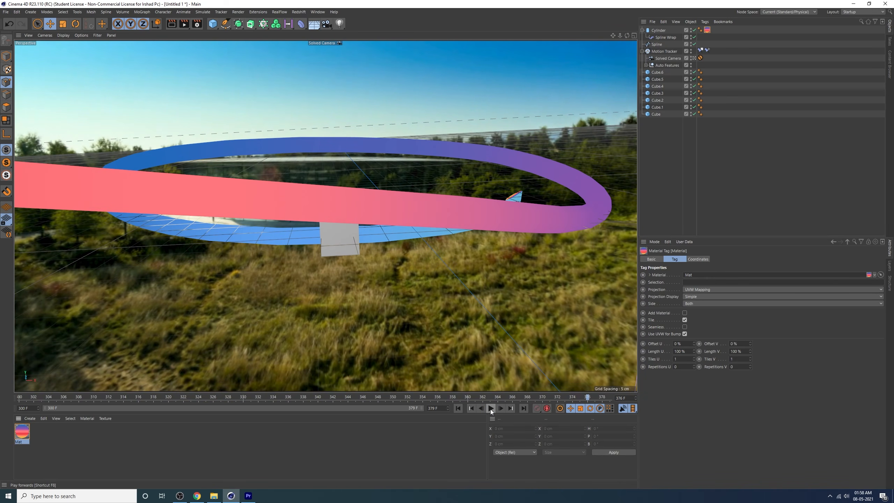
pyautogui.click(490, 409)
# Reshape the spline's loop around the building, disabling the cylinder while editing, and return to the first frame with the spline deselected.
pyautogui.click(700, 57)
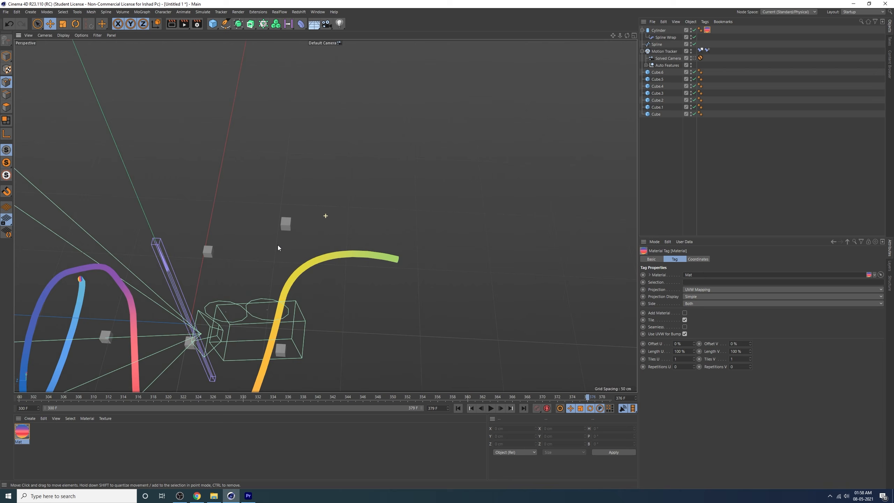
pyautogui.keyDown('alt'); pyautogui.moveTo(254, 211); pyautogui.dragTo(486, 172); pyautogui.keyUp('alt')
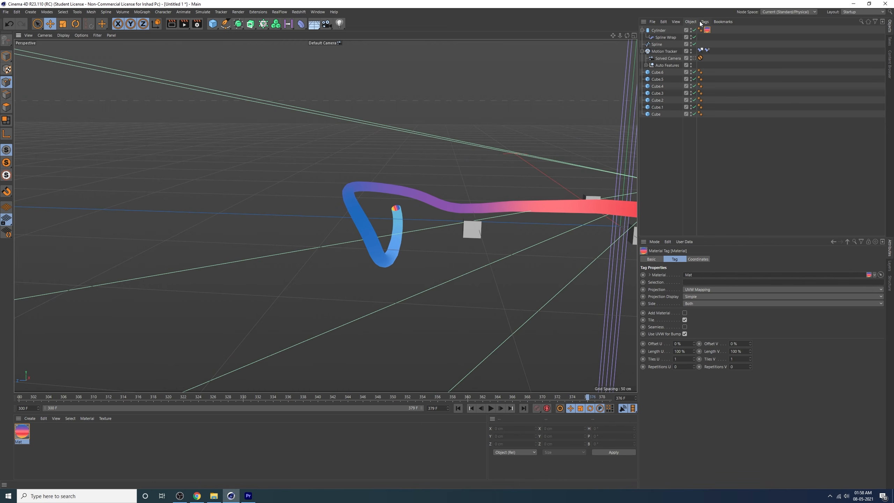
pyautogui.click(694, 30)
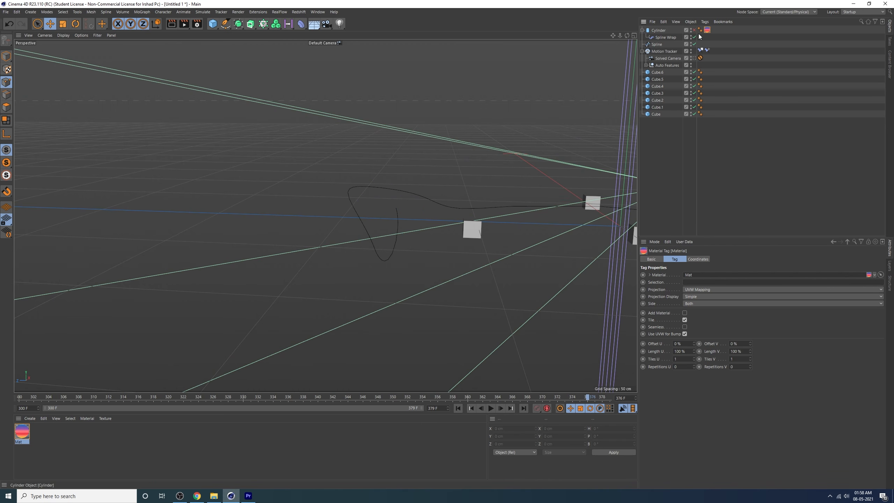
pyautogui.click(657, 44)
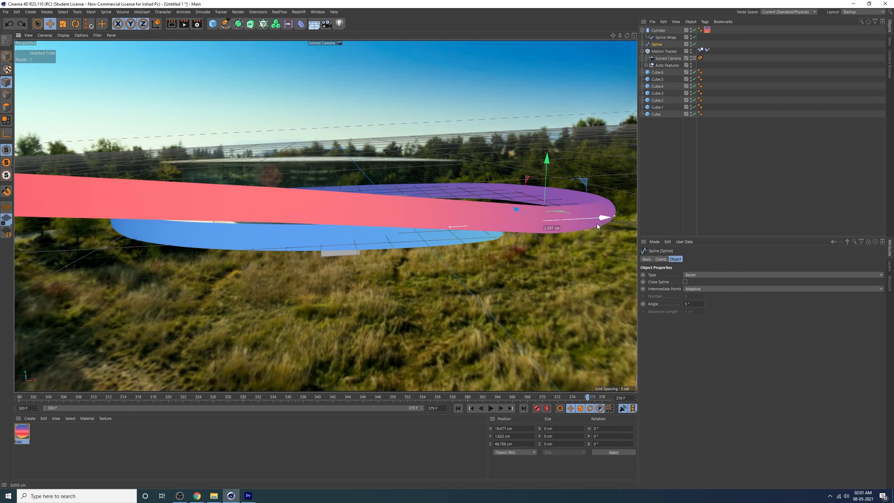
pyautogui.moveTo(350, 219); pyautogui.dragTo(350, 227)
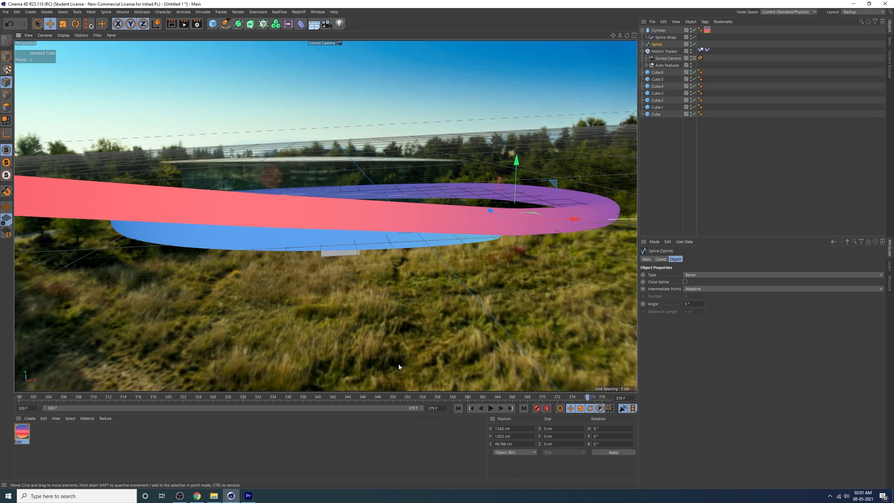
pyautogui.moveTo(587, 402); pyautogui.dragTo(19, 401)
pyautogui.click(680, 136)
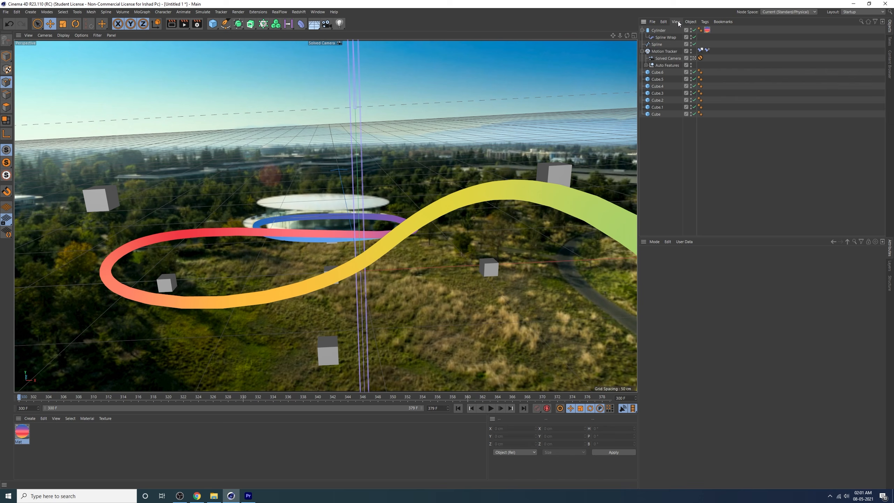
# Set the Spline Wrap's To value to 0% and keyframe it at the first frame.
pyautogui.click(660, 38)
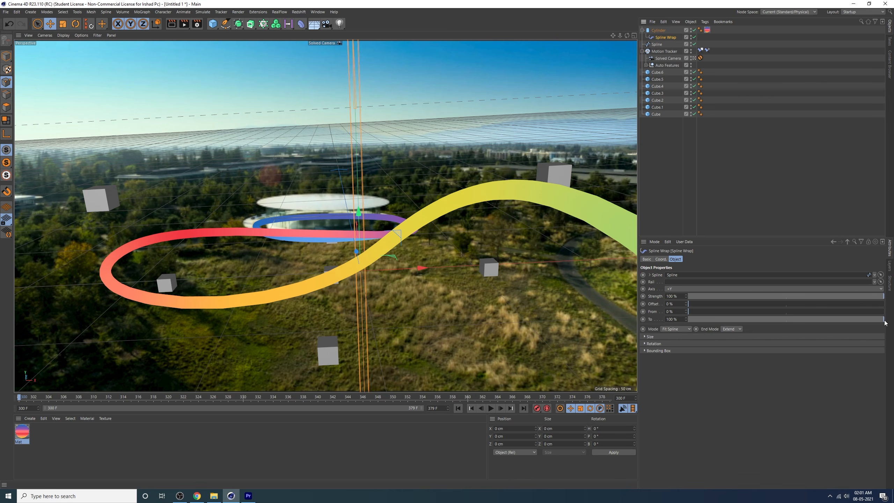
pyautogui.moveTo(884, 319); pyautogui.dragTo(688, 339)
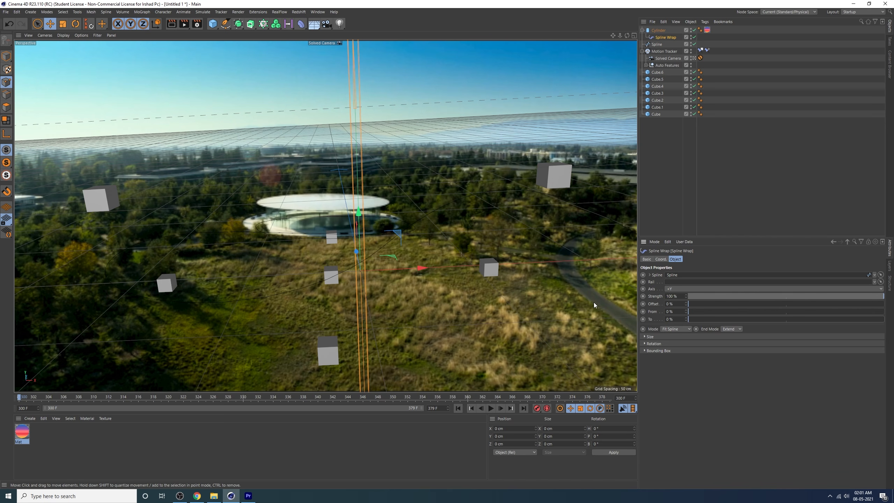
pyautogui.keyDown('ctrl'); pyautogui.click(642, 319); pyautogui.keyUp('ctrl')
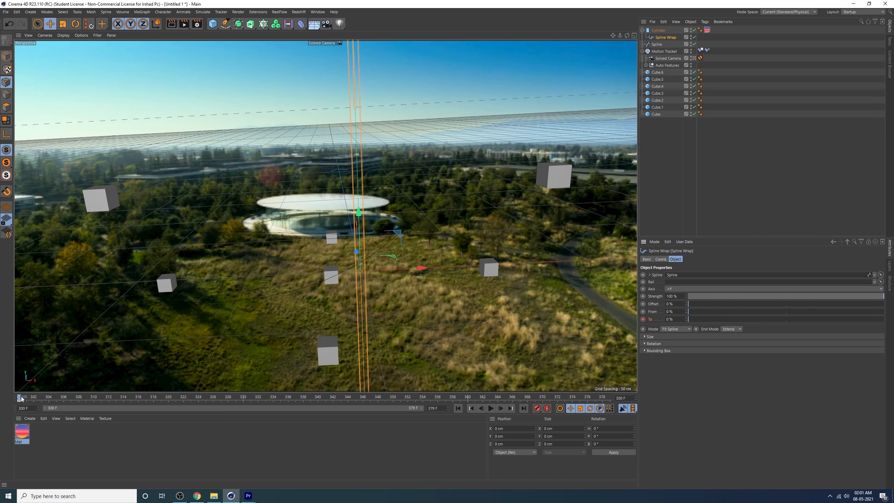
# Set the Spline Wrap's To value to 51% at frame 337 and keyframe it.
pyautogui.moveTo(21, 397); pyautogui.dragTo(298, 405)
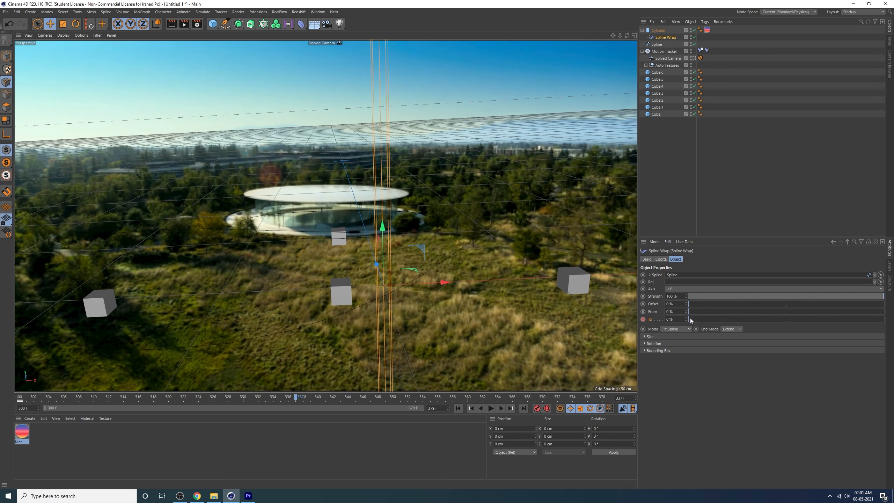
pyautogui.moveTo(690, 319); pyautogui.dragTo(789, 318)
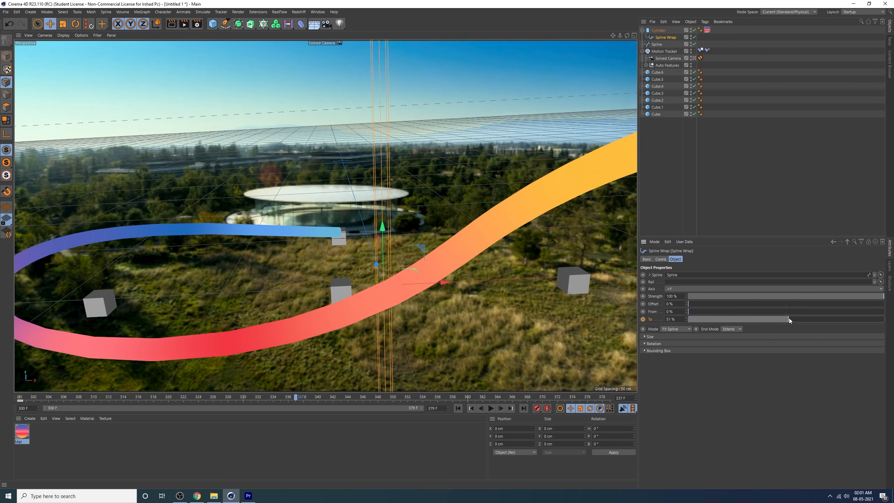
pyautogui.click(642, 319)
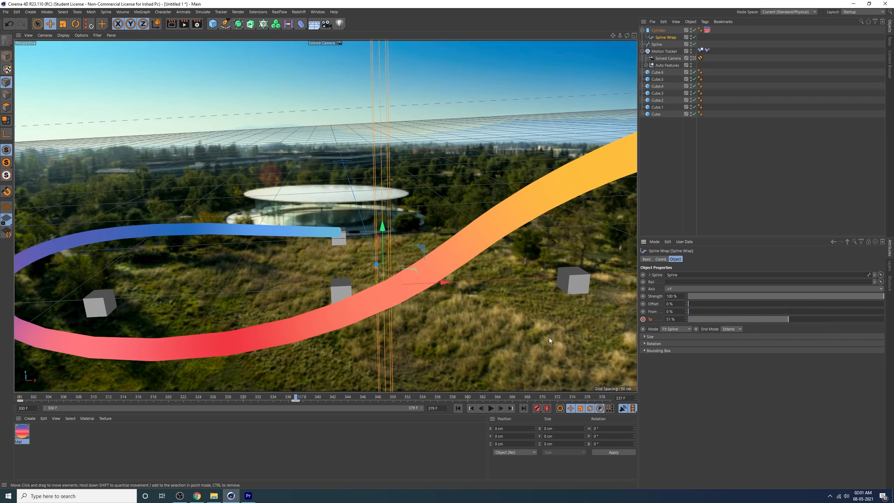
# Set the Spline Wrap's To value to 100% at the last frame and keyframe it.
pyautogui.moveTo(298, 397); pyautogui.dragTo(610, 397)
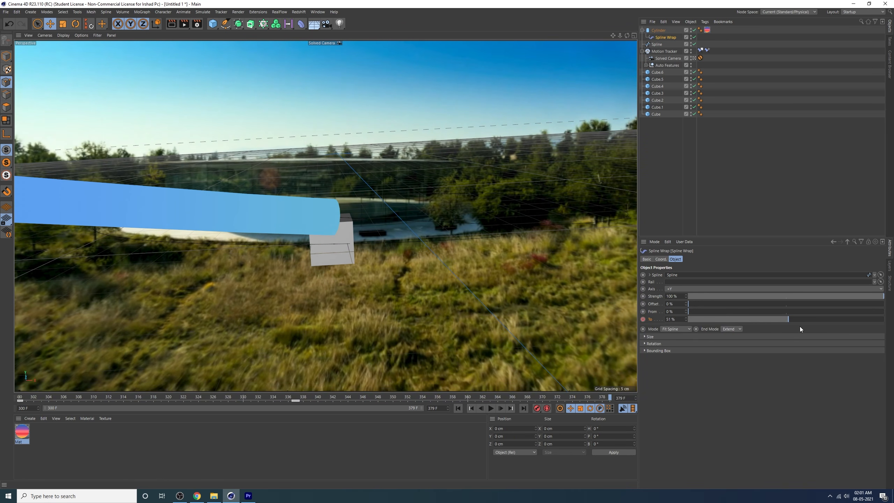
pyautogui.moveTo(790, 320); pyautogui.dragTo(886, 328)
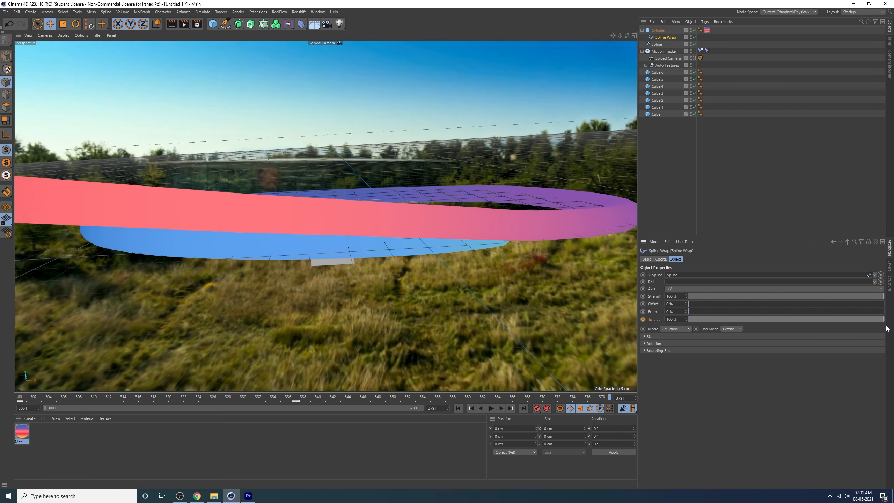
pyautogui.click(643, 319)
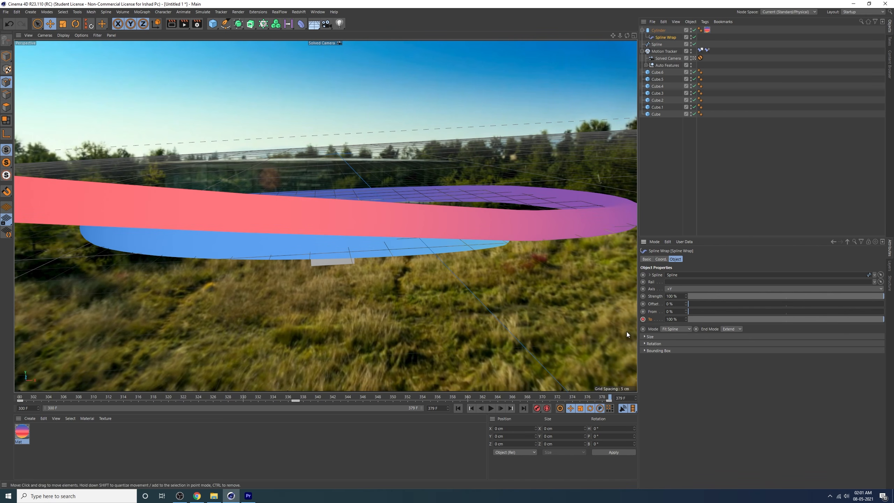
# Play the animation from the start to check how the cylinder grows along the spline.
pyautogui.click(457, 408)
pyautogui.click(491, 408)
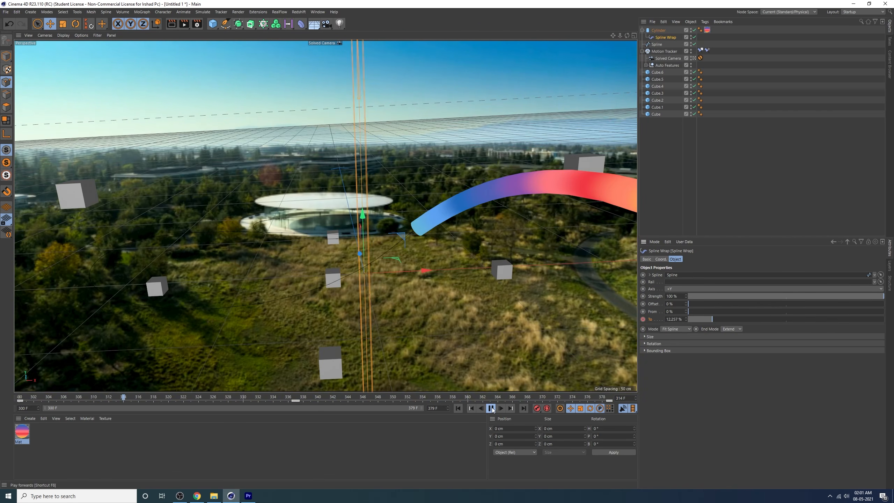
pyautogui.click(491, 408)
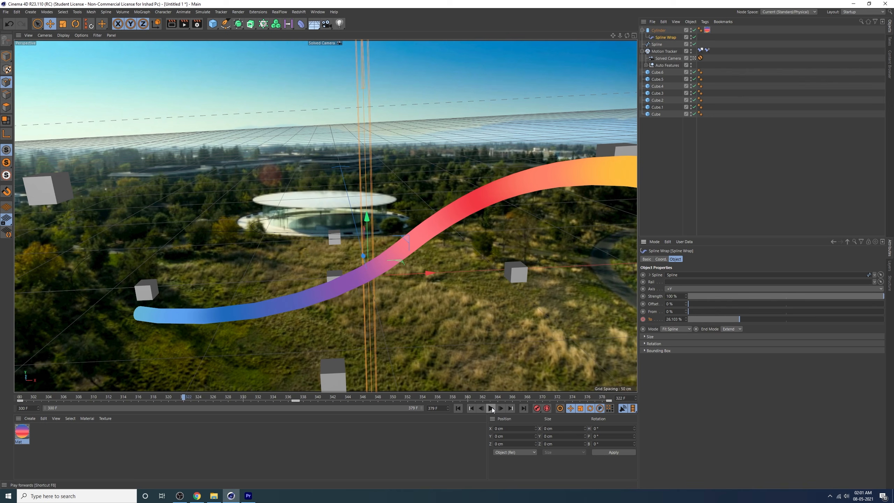
pyautogui.click(457, 409)
pyautogui.click(491, 408)
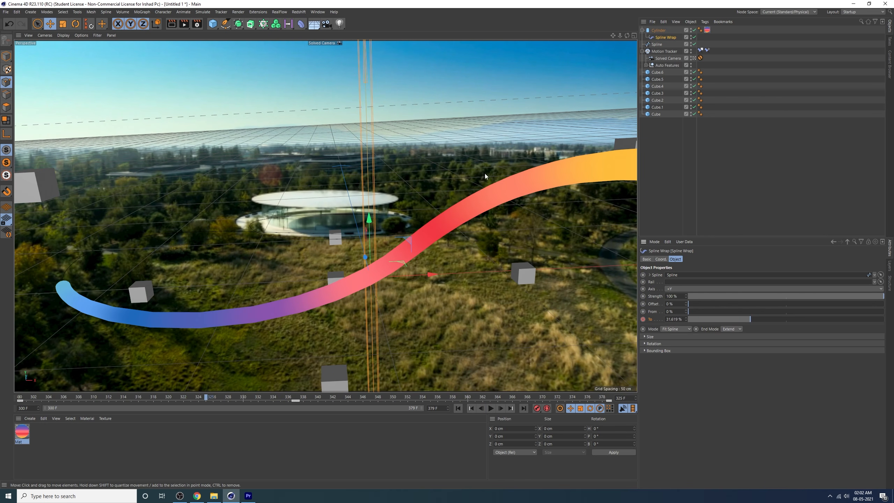
# Set the cylinder's material tag Length V to 490% and keyframe it at the first frame.
pyautogui.click(709, 31)
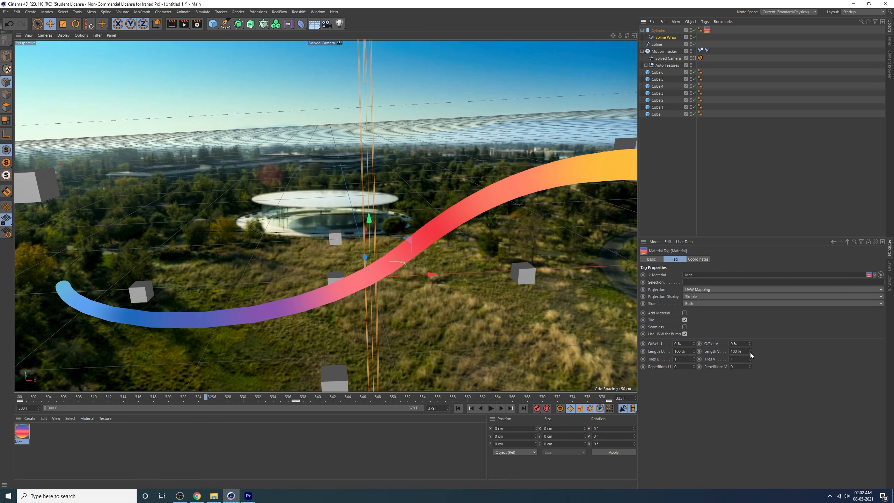
pyautogui.moveTo(750, 352); pyautogui.dragTo(750, 312)
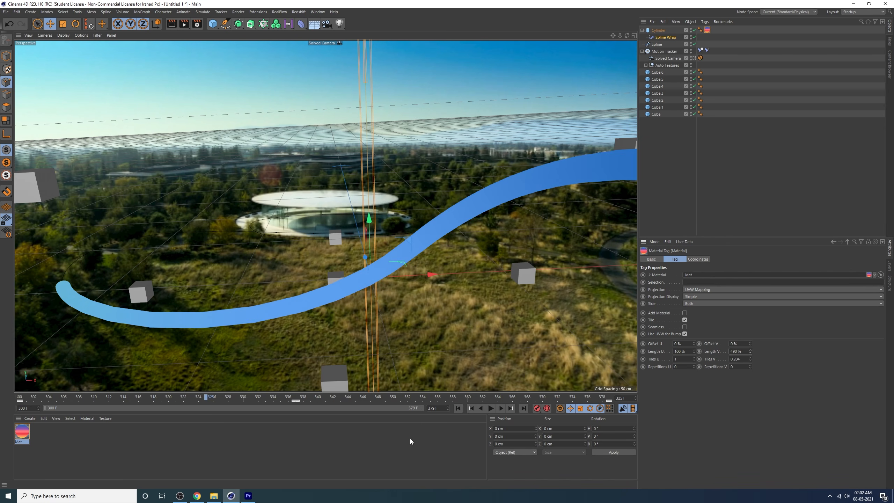
pyautogui.click(461, 408)
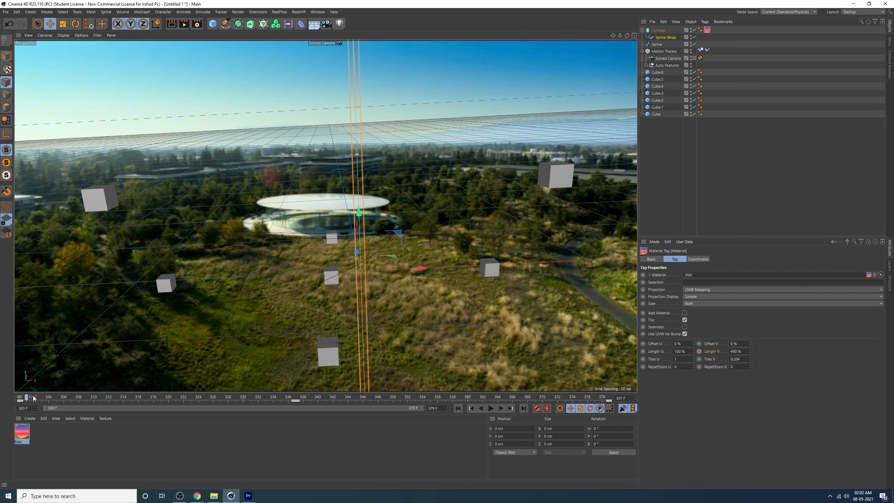
# Set the material tag's Length V to 137% at frame 337 and keyframe it.
pyautogui.moveTo(29, 397); pyautogui.dragTo(296, 397)
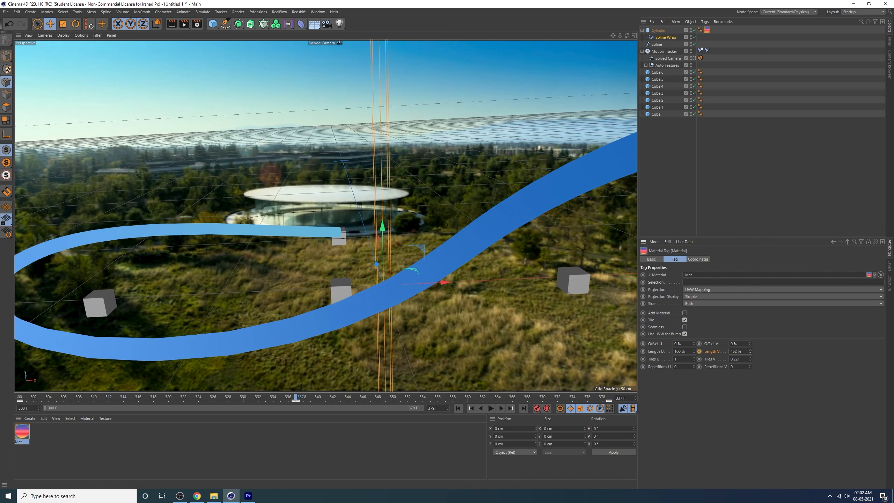
pyautogui.moveTo(750, 351); pyautogui.dragTo(750, 380)
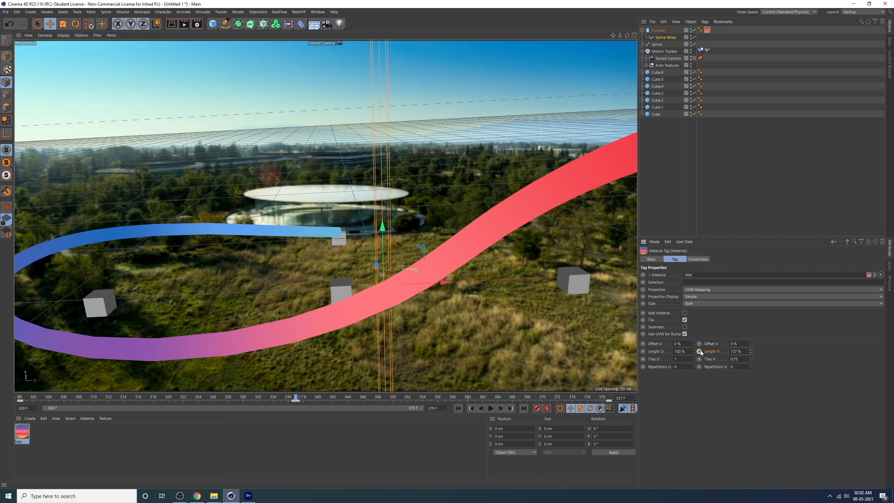
# Try keyframing the cylinder material tag's Length V at 67% at frame 366.
pyautogui.moveTo(297, 398); pyautogui.dragTo(512, 398)
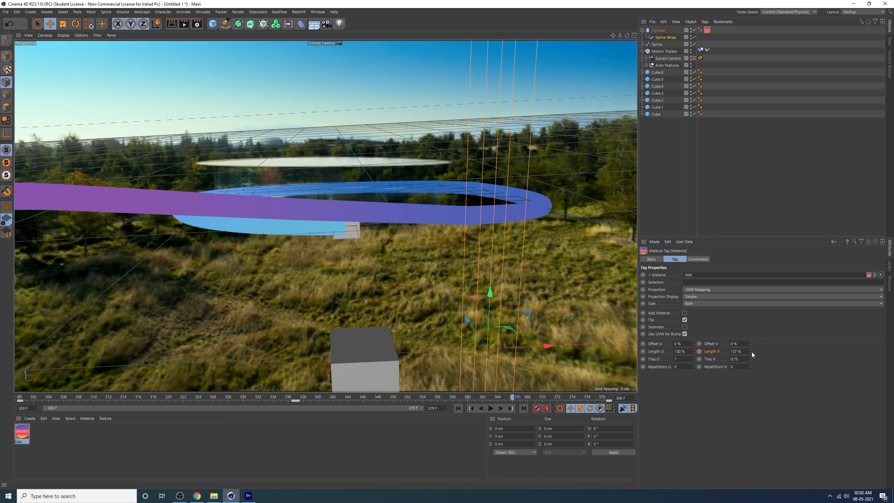
pyautogui.moveTo(750, 351); pyautogui.dragTo(749, 368)
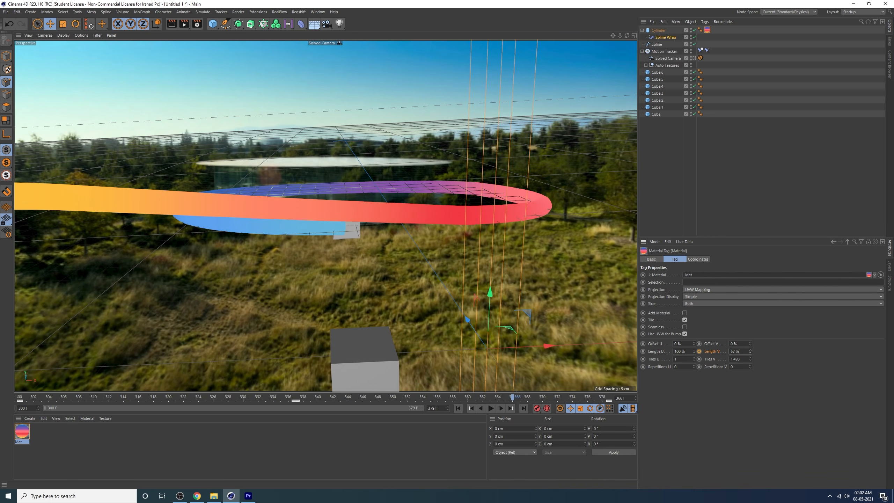
pyautogui.click(699, 351)
# Set the material tag's Length V to 59% at the last frame, keyframe it, and play the animation to check the gradient.
pyautogui.moveTo(513, 398); pyautogui.dragTo(618, 395)
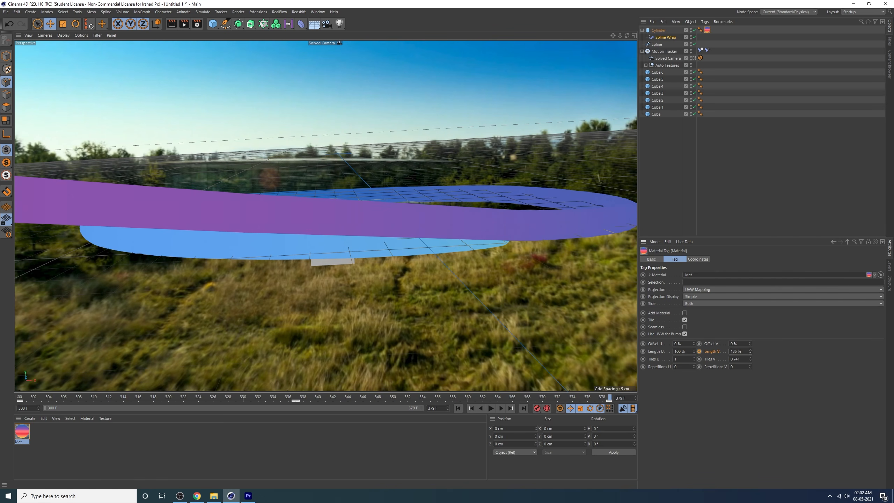
pyautogui.moveTo(749, 351); pyautogui.dragTo(750, 365)
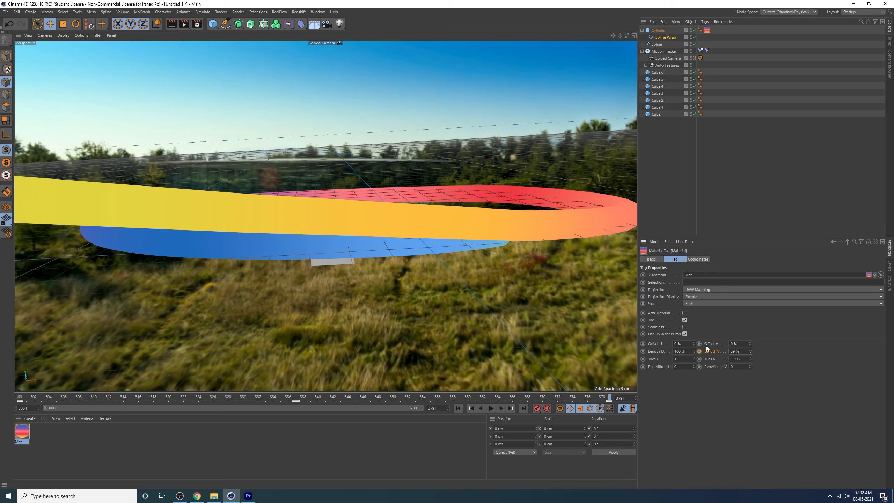
pyautogui.click(490, 407)
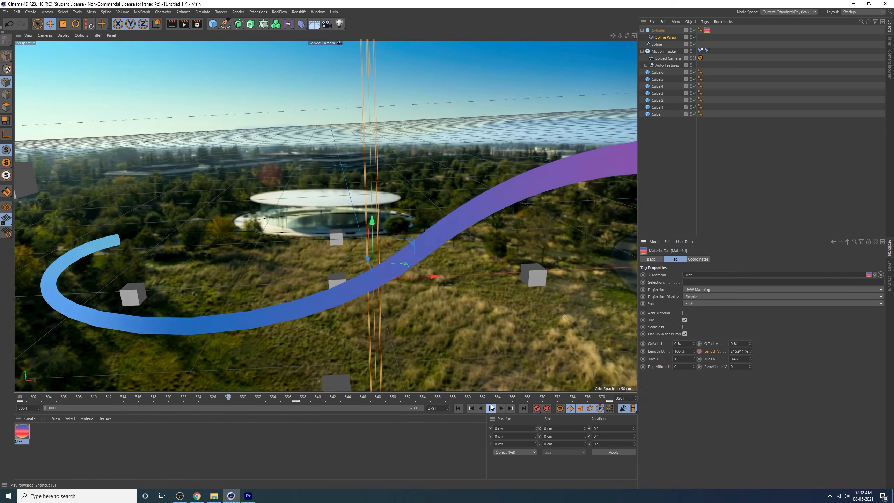
# Set the cylinder's radius to 1.5 cm.
pyautogui.click(657, 30)
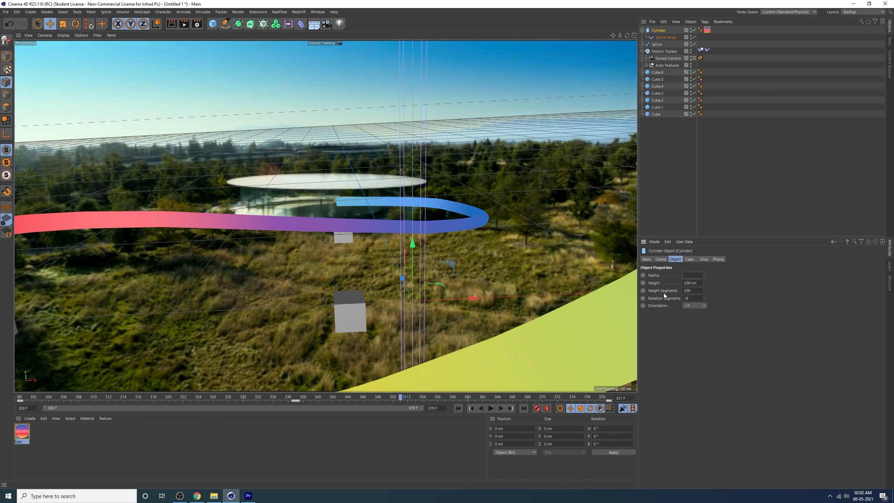
pyautogui.write('1')
pyautogui.press('Return')
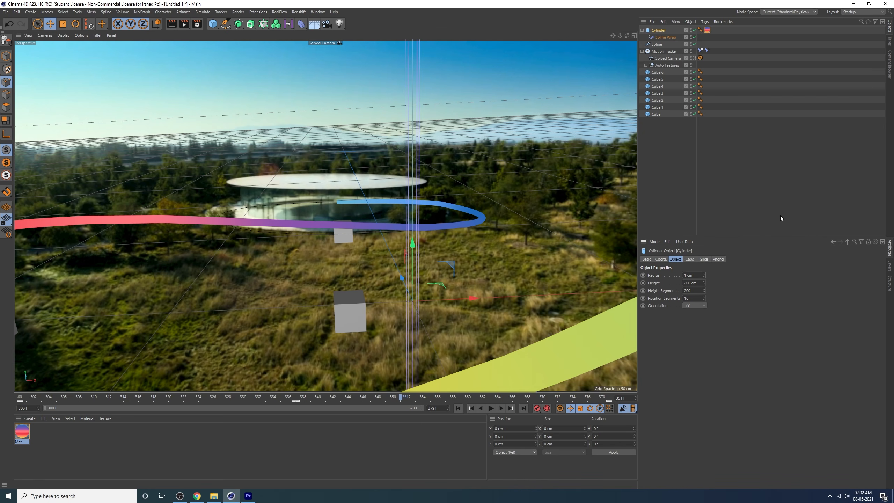
pyautogui.moveTo(698, 275); pyautogui.dragTo(633, 290)
pyautogui.write('1.5')
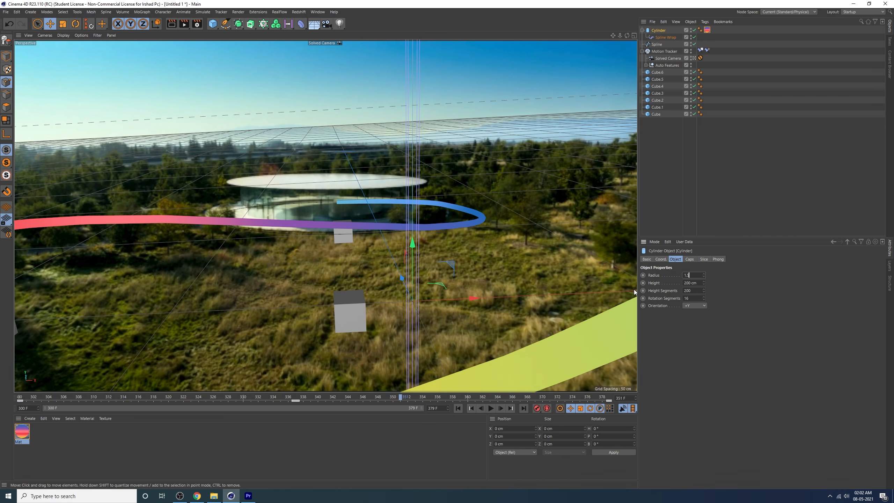
pyautogui.press('Return')
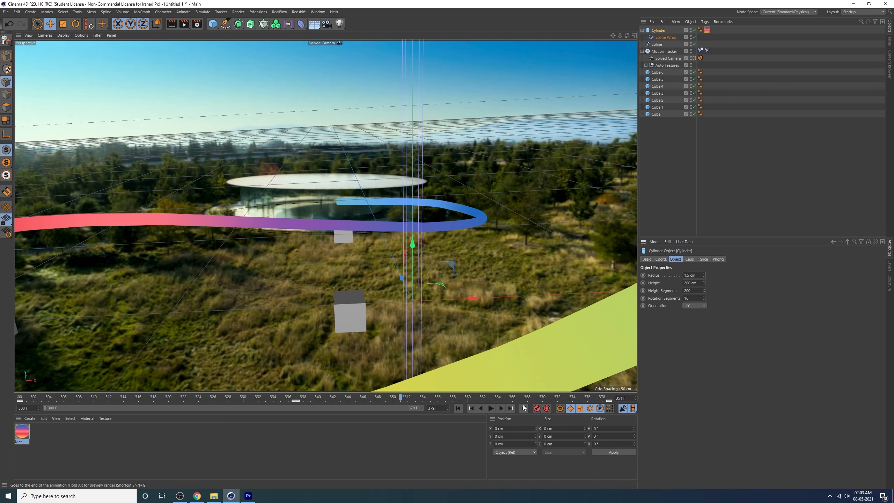
# Play the animation from the first frame to check the thickness of the line.
pyautogui.click(457, 409)
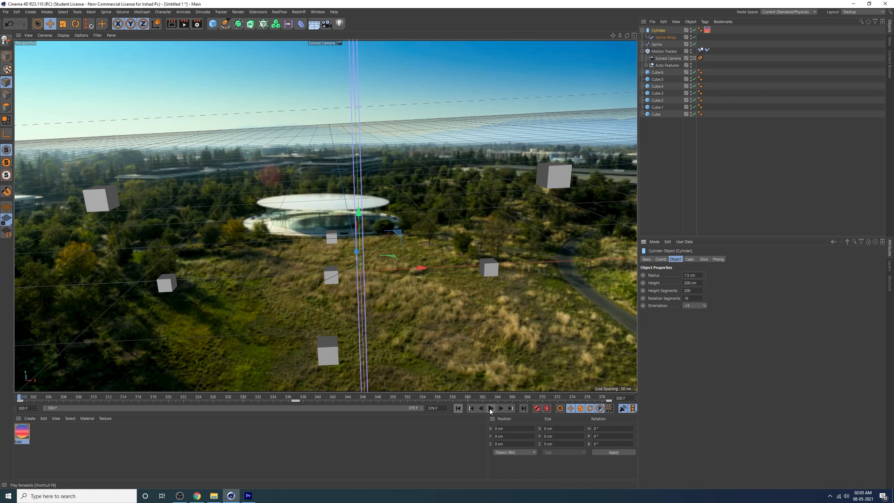
pyautogui.click(490, 408)
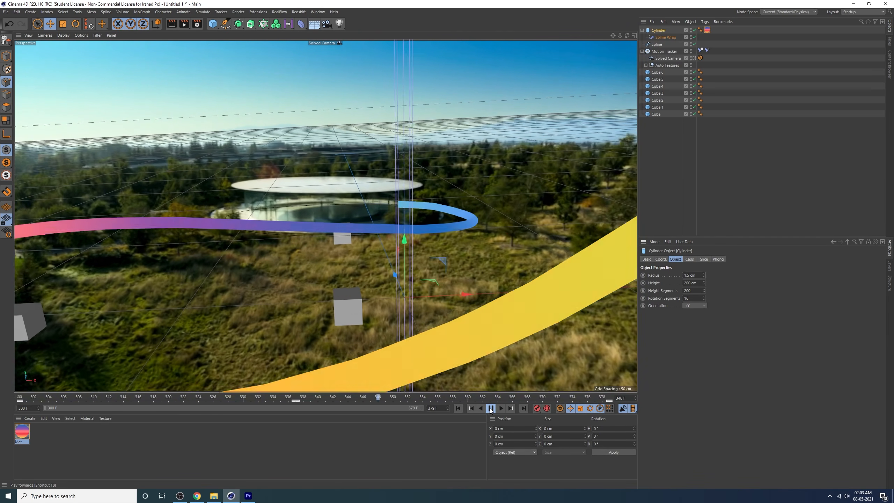
pyautogui.click(490, 408)
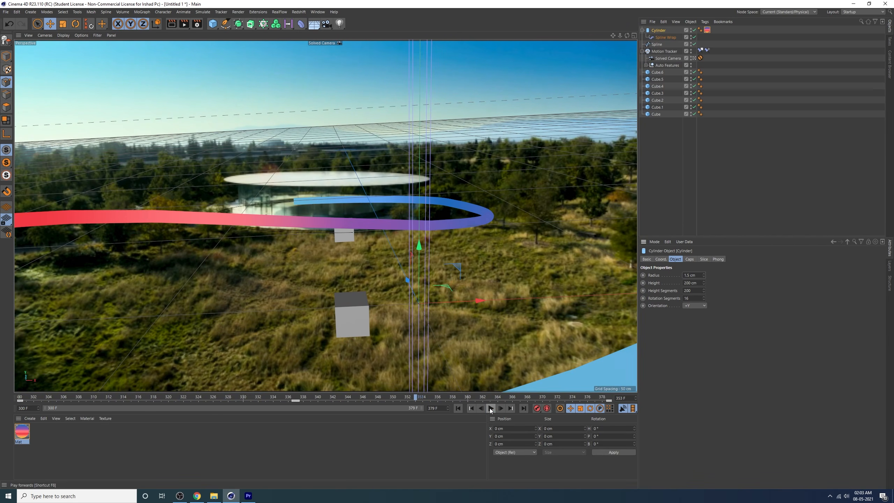
# Disable the cylinder and adjust the spline point at the loop's back right, moving it to X about 26.6 cm.
pyautogui.click(661, 45)
pyautogui.click(693, 30)
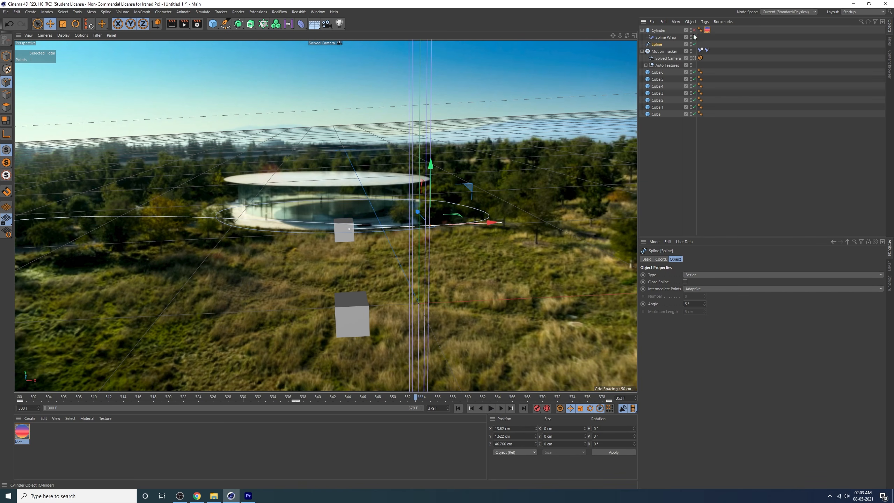
pyautogui.click(448, 202)
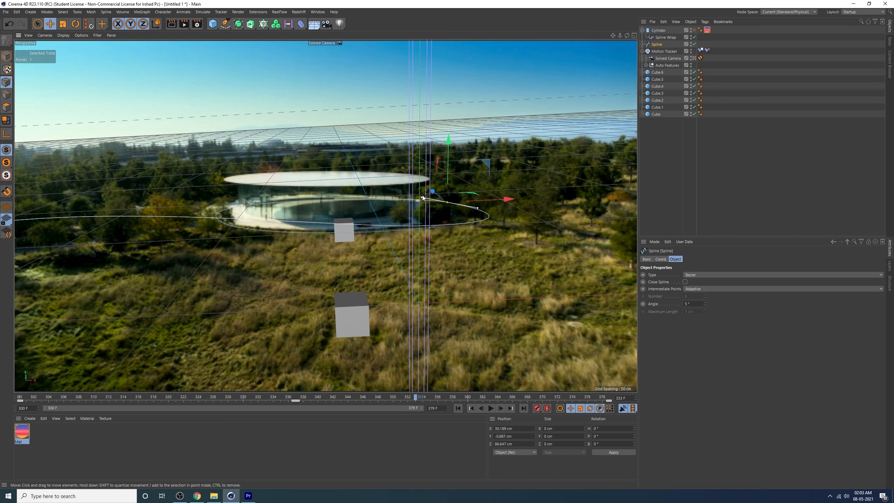
pyautogui.moveTo(422, 198); pyautogui.dragTo(398, 195)
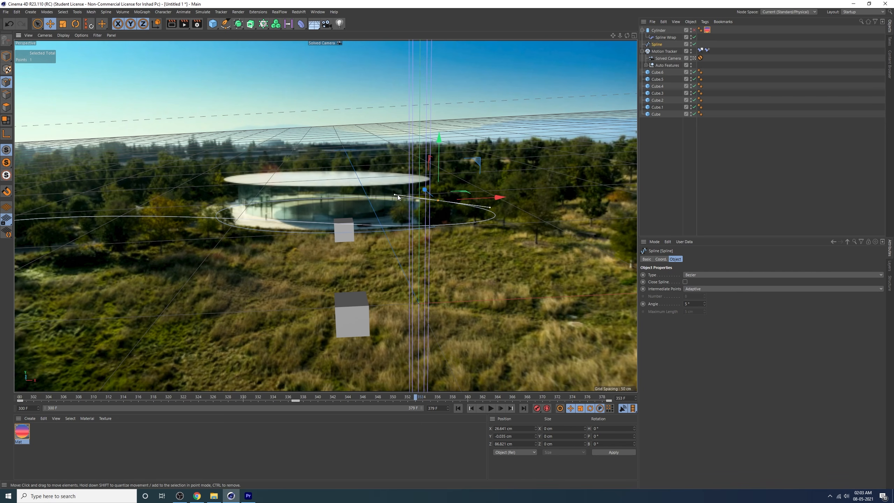
# Move the spline point in front of the building to X about -1.2 cm and Z about 36.8 cm.
pyautogui.click(439, 227)
pyautogui.moveTo(475, 227); pyautogui.dragTo(441, 238)
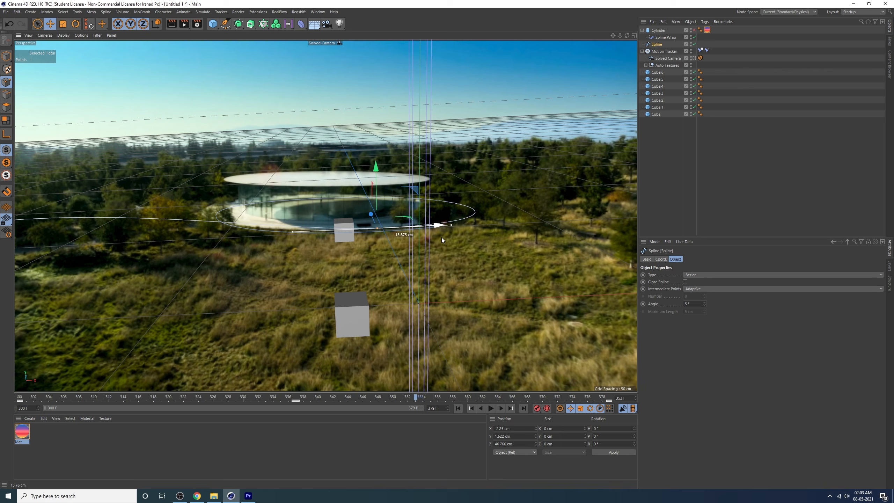
pyautogui.moveTo(375, 214); pyautogui.dragTo(368, 226)
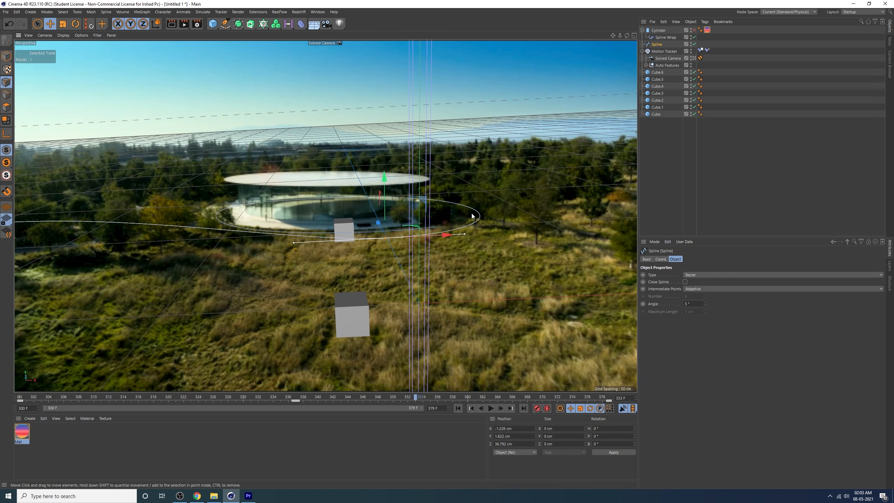
# At frame 372, move the front spline point to X about -13.1 cm and tilt its tangent handle to smooth the loop.
pyautogui.moveTo(28, 398); pyautogui.dragTo(557, 399)
pyautogui.moveTo(463, 238); pyautogui.dragTo(388, 248)
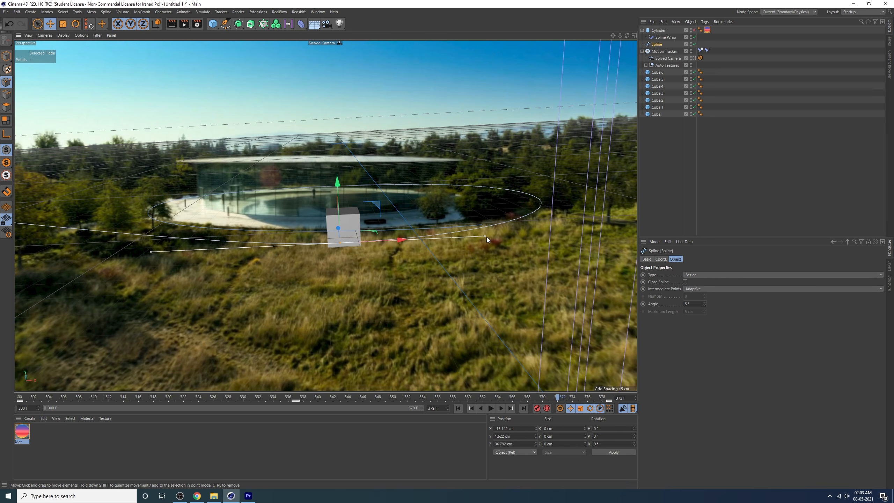
pyautogui.moveTo(486, 237); pyautogui.dragTo(495, 247)
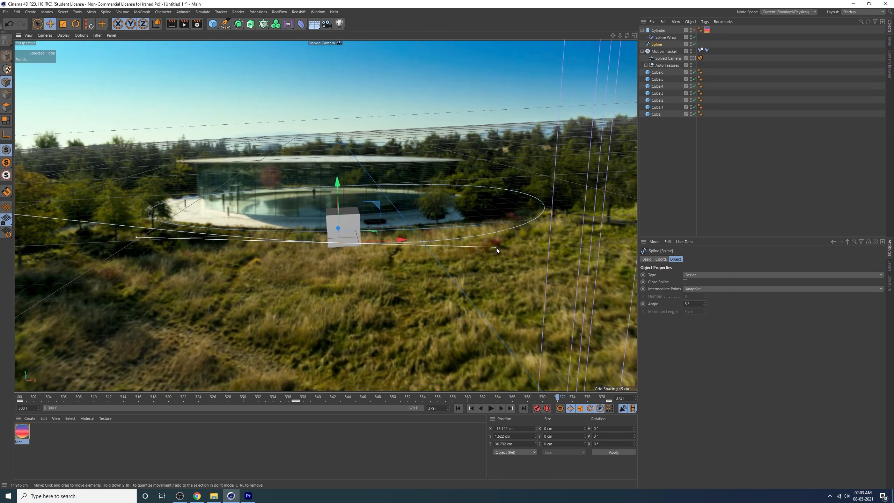
# Lower the spline point at the loop's back right to Y about -2.4 cm and re-enable the cylinder.
pyautogui.click(481, 187)
pyautogui.moveTo(484, 146); pyautogui.dragTo(484, 157)
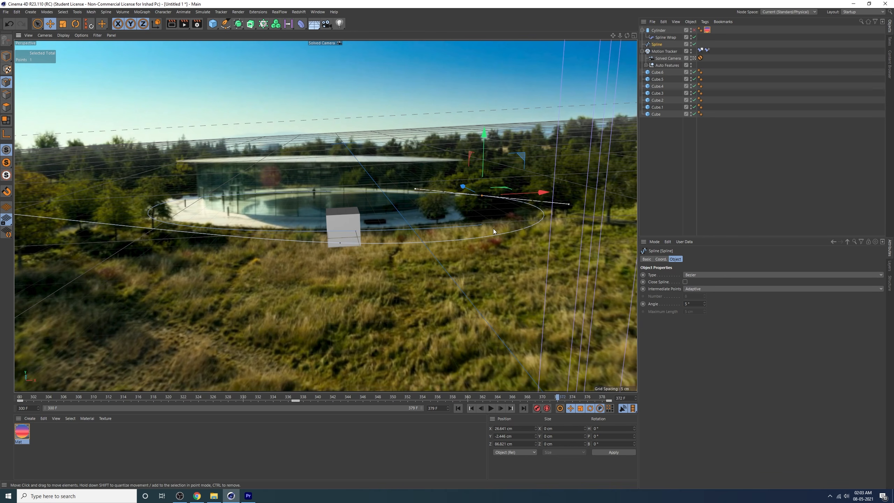
pyautogui.click(695, 31)
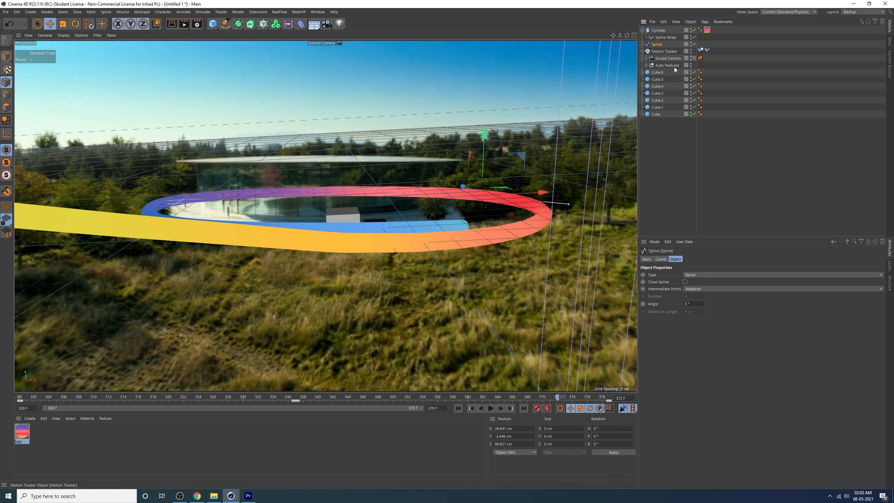
# Play the animation from the start to check the reshaped loop, then return to the first frame and deselect the spline.
pyautogui.click(457, 408)
pyautogui.click(491, 408)
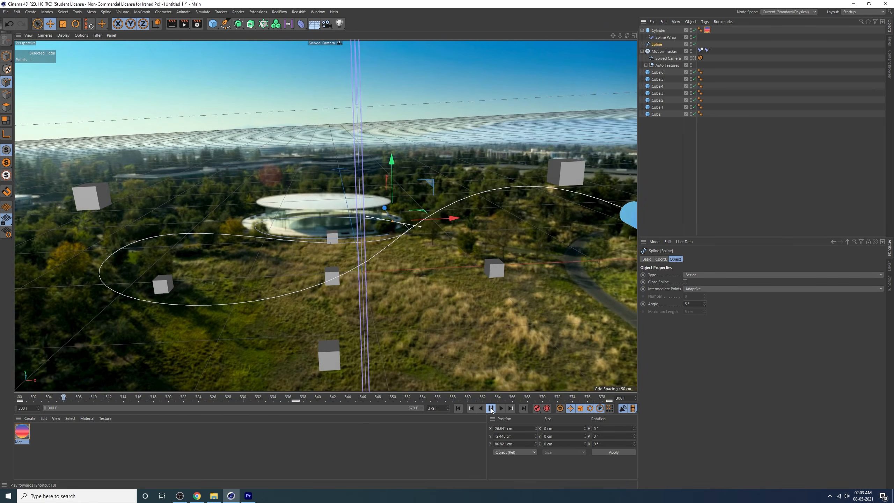
pyautogui.click(490, 408)
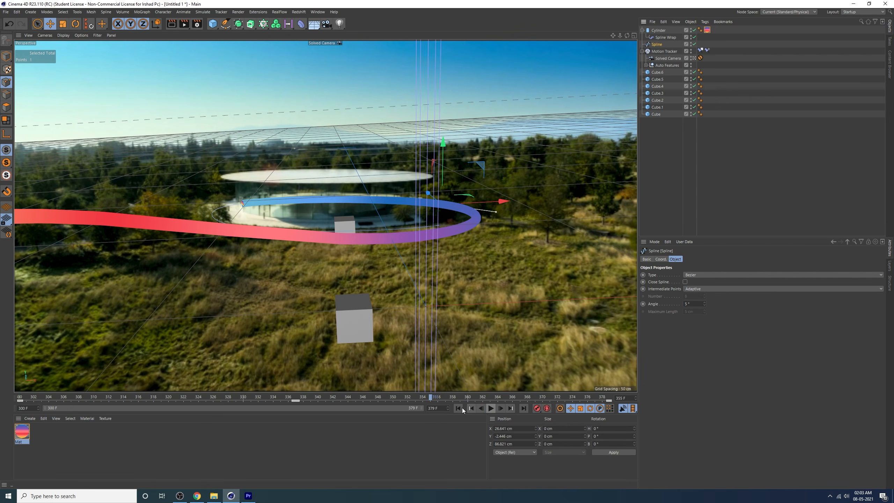
pyautogui.click(457, 408)
pyautogui.click(716, 217)
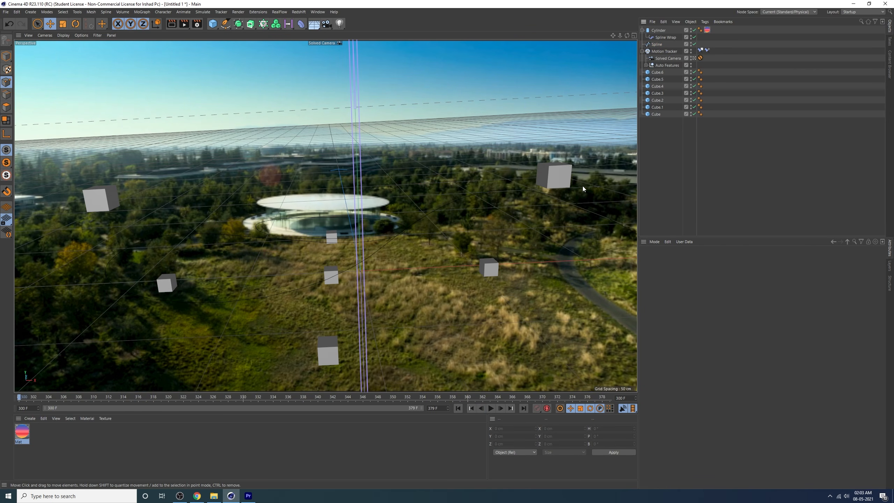
# Save the project as "Live Action v2.c4d" in the APPLE EVENT > FILE folder.
pyautogui.click(3, 12)
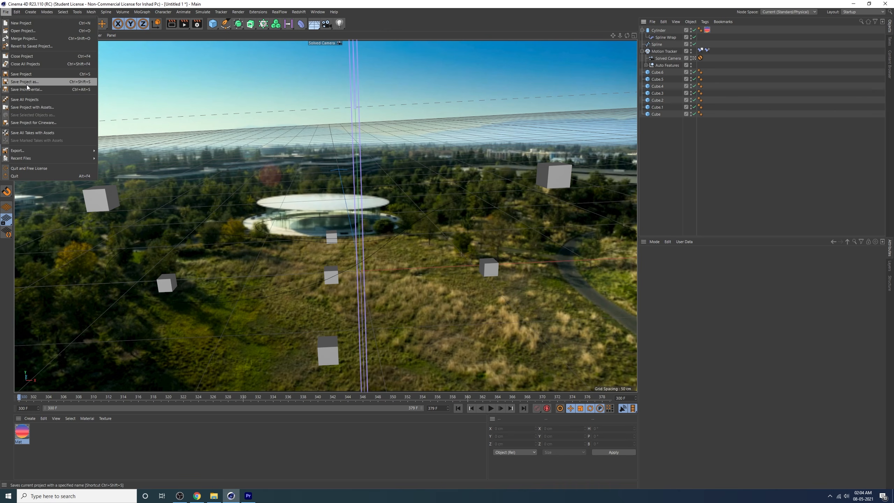
pyautogui.click(28, 75)
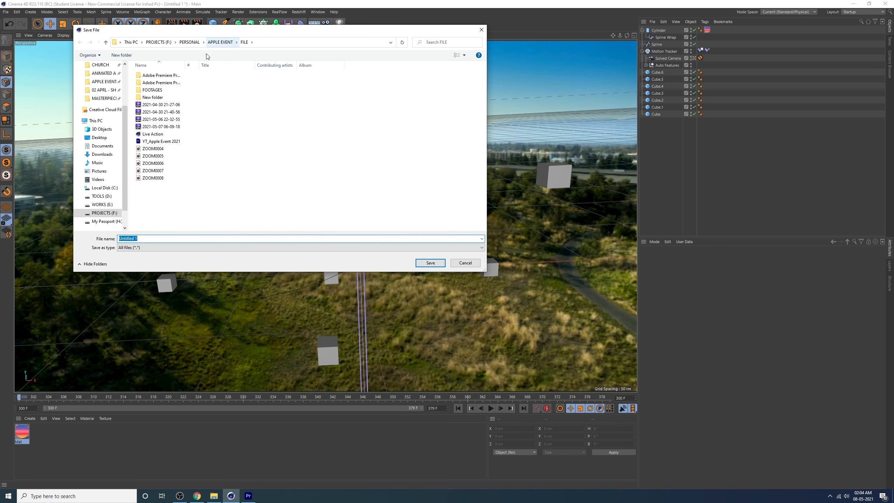
pyautogui.doubleClick(151, 89)
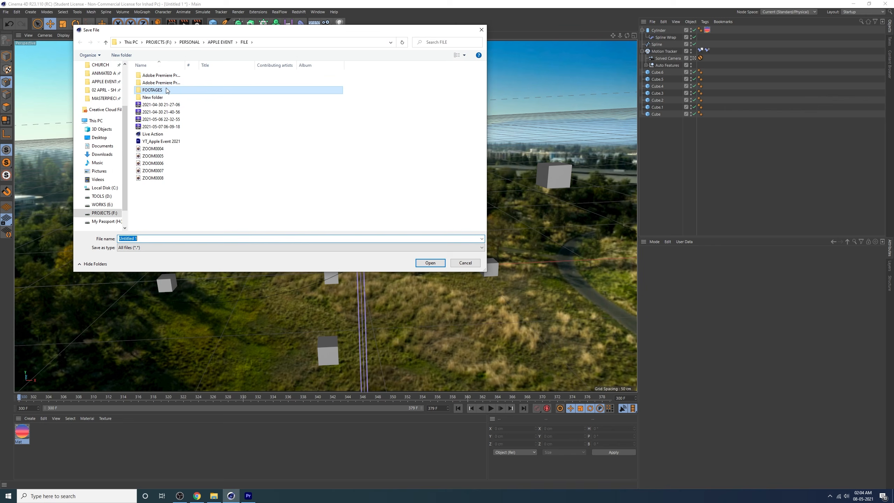
pyautogui.click(243, 42)
pyautogui.click(174, 239)
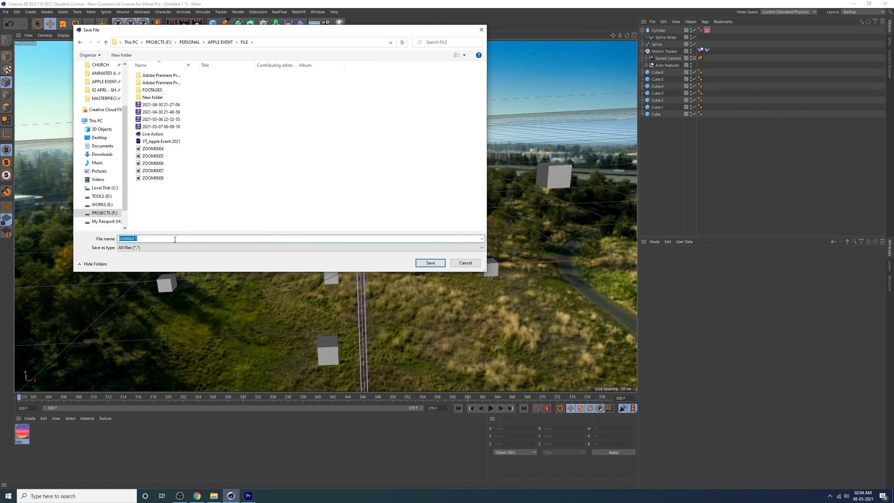
pyautogui.write('Li')
pyautogui.write('ve Action.c4')
pyautogui.press('Return')
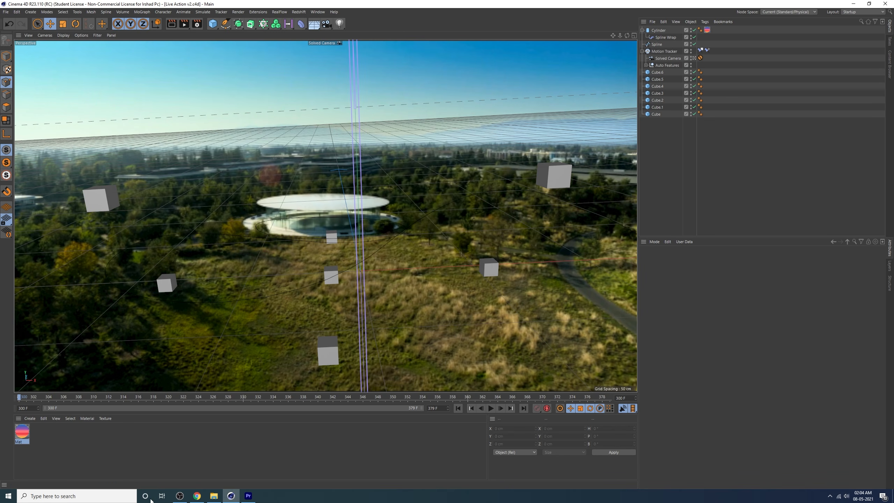
# Launch Adobe After Effects 2021 and open the FOOTAGES folder in File Explorer.
pyautogui.press('super')
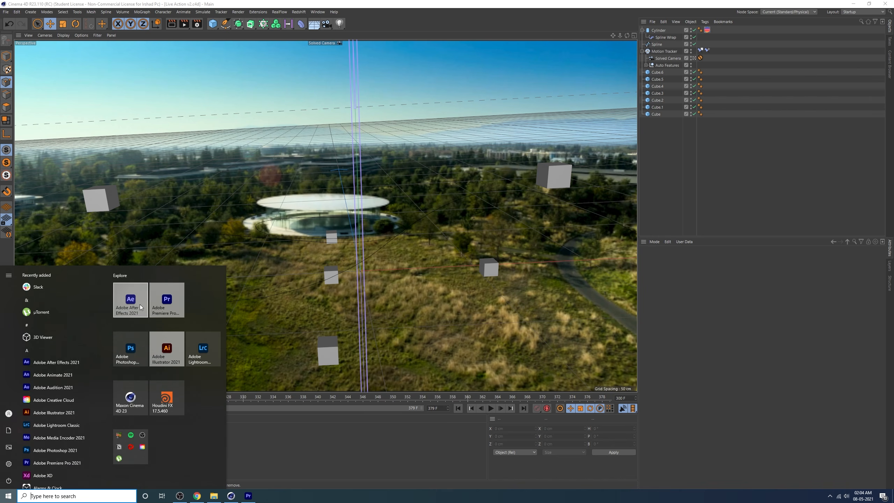
pyautogui.click(139, 305)
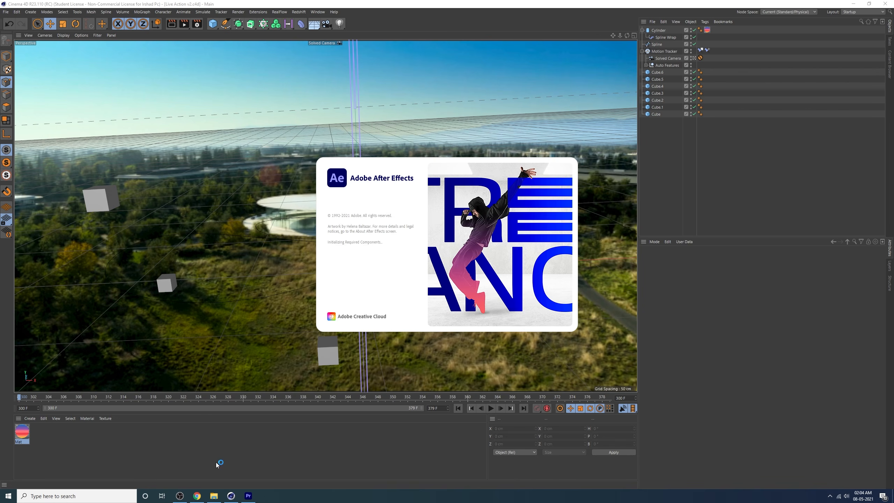
pyautogui.click(214, 495)
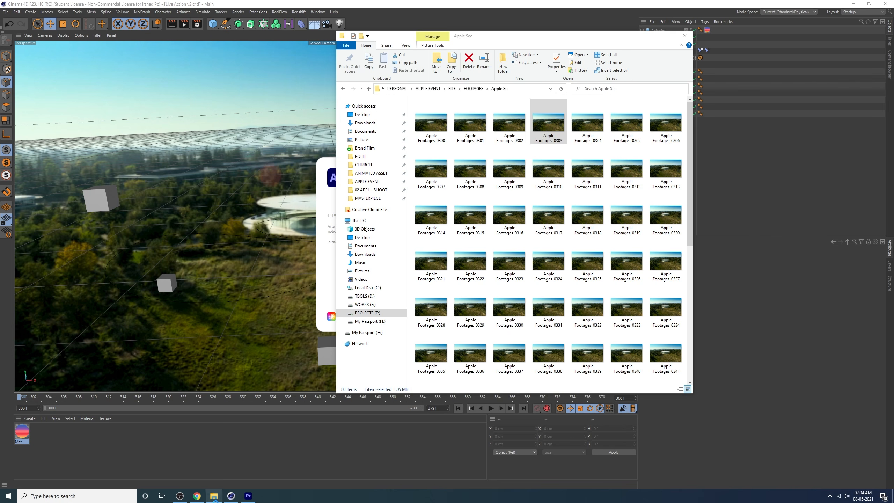
pyautogui.click(473, 88)
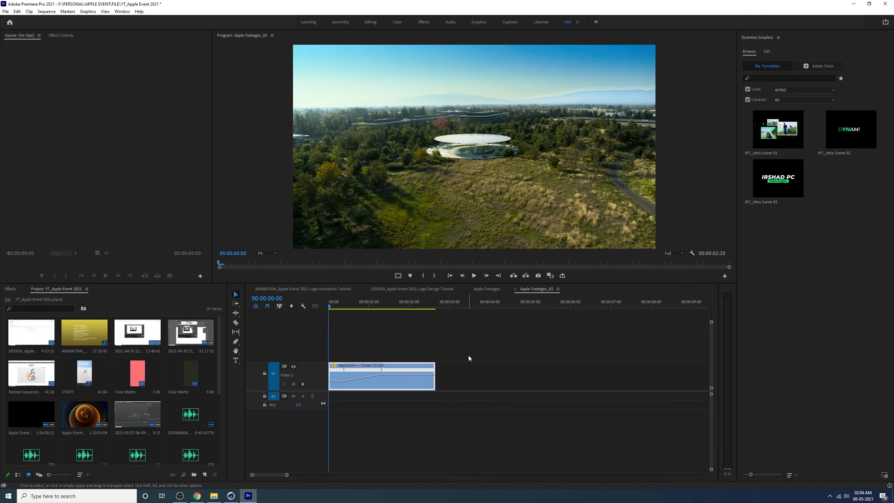
# Save the YT_Apple Event 2021 project in Premiere Pro and close the program.
pyautogui.click(468, 355)
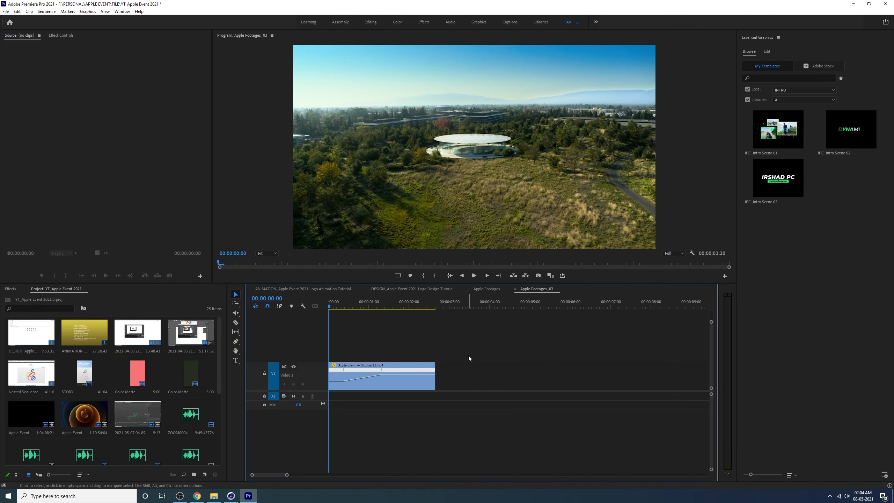
pyautogui.hotkey('ctrl', 's')
pyautogui.click(885, 3)
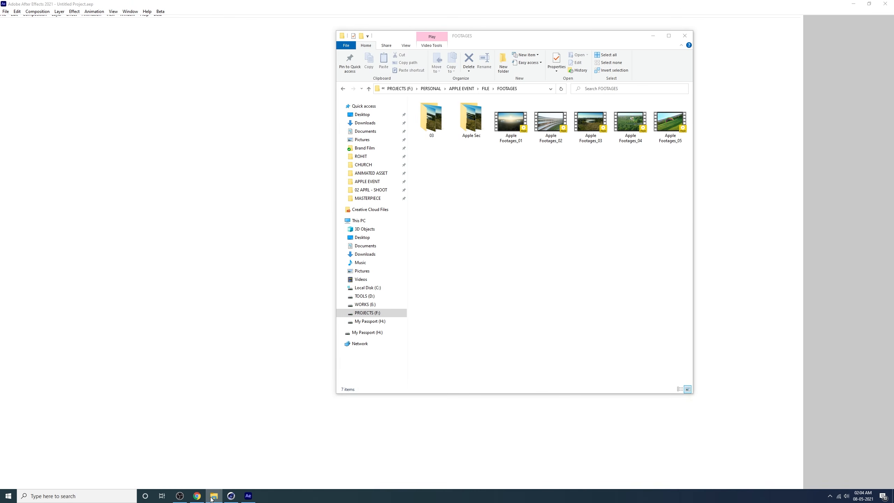
# Locate the Apple Sec folder within FOOTAGES in File Explorer, and return to After Effects, leaving its home screen.
pyautogui.click(213, 496)
pyautogui.click(213, 495)
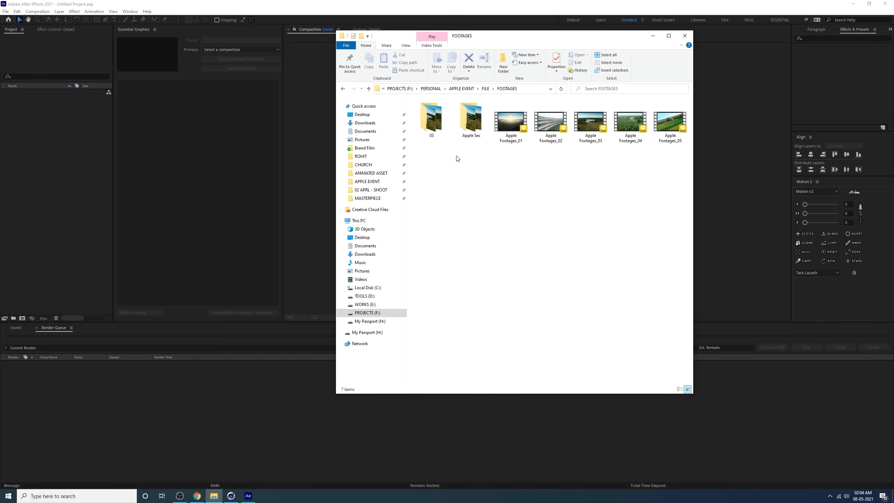
pyautogui.click(482, 133)
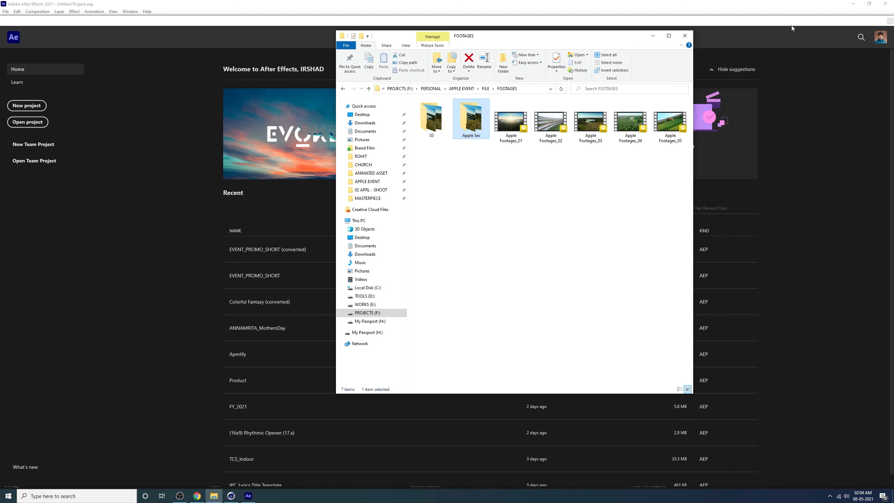
pyautogui.click(889, 21)
# Import the JPEG image sequence starting at Apple Footages_0300 from the APPLE EVENT > FILE > FOOTAGES > Apple Sec folder.
pyautogui.hotkey('ctrl', 'i')
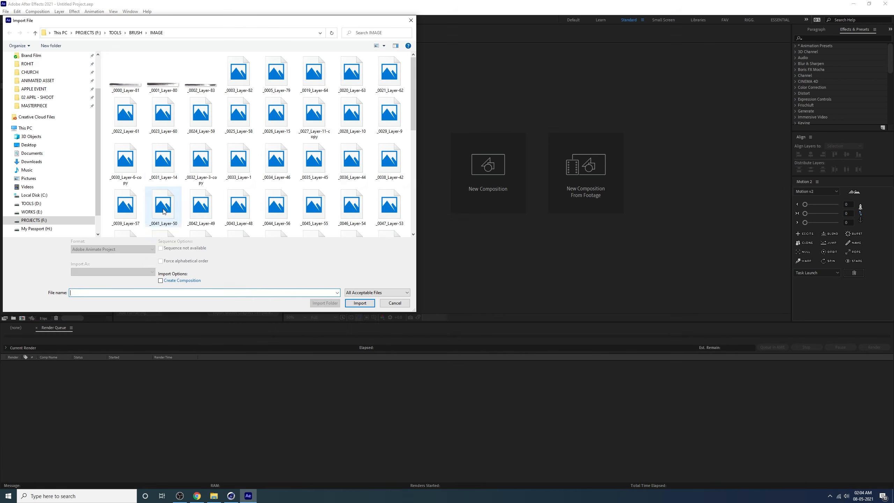
pyautogui.click(34, 89)
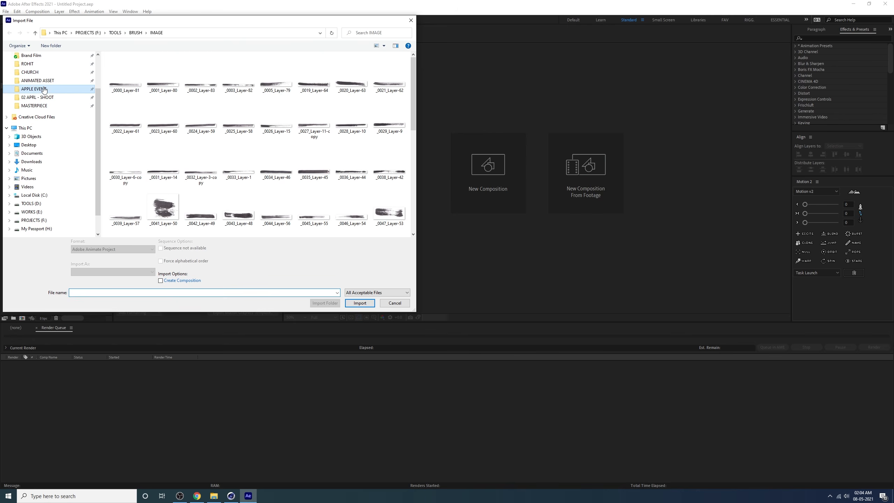
pyautogui.doubleClick(165, 75)
pyautogui.doubleClick(150, 81)
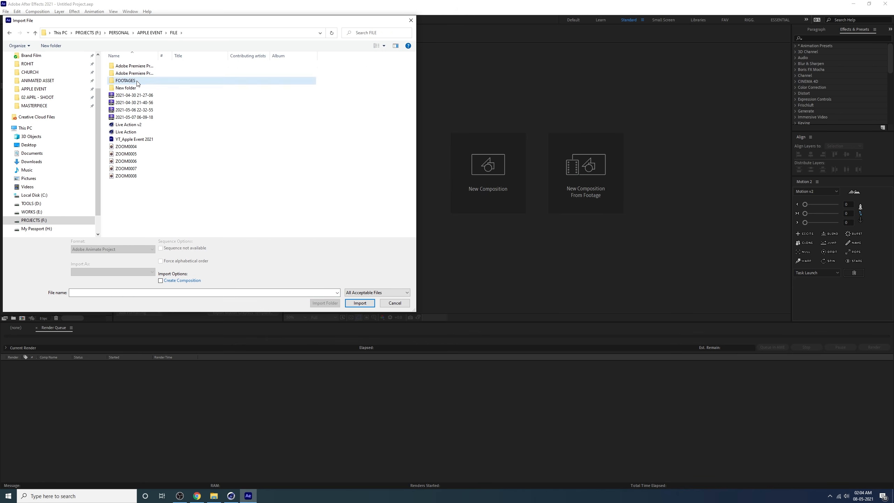
pyautogui.doubleClick(162, 77)
pyautogui.click(134, 76)
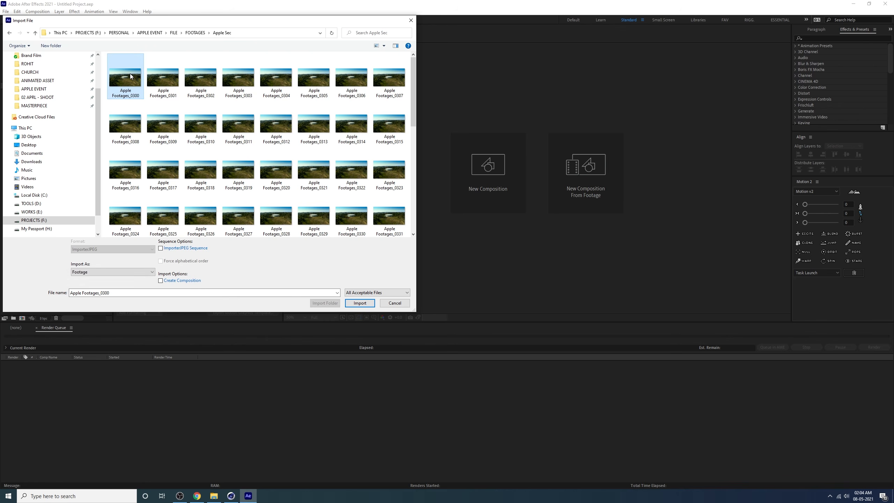
pyautogui.click(176, 249)
pyautogui.click(356, 304)
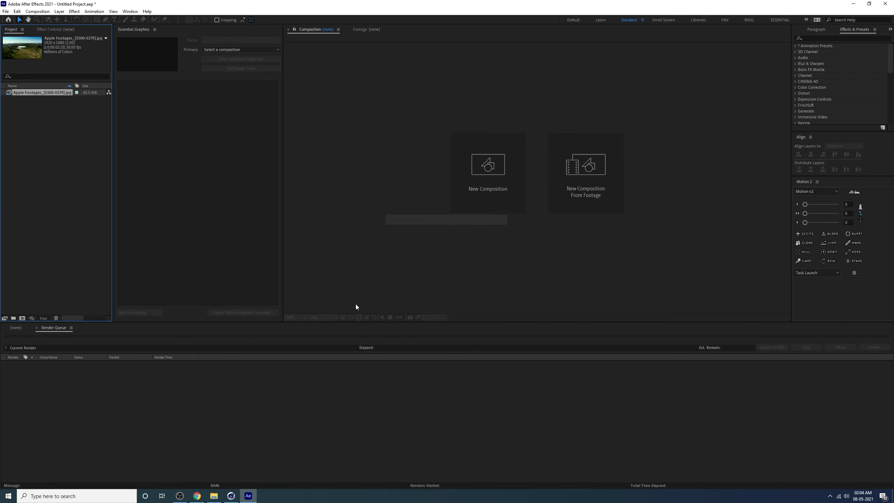
# Create a composition from the imported Apple Footages sequence, scrub through it, and return to the first frame.
pyautogui.moveTo(40, 90); pyautogui.dragTo(22, 319)
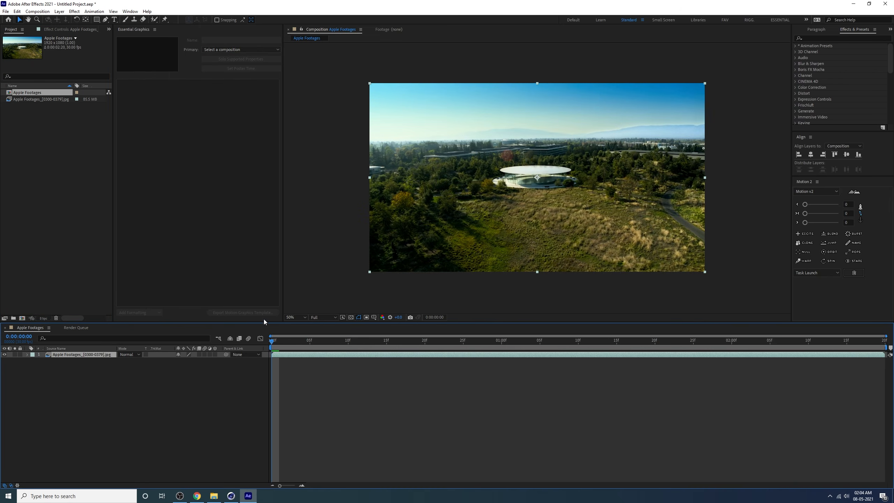
pyautogui.moveTo(276, 341); pyautogui.dragTo(854, 341)
pyautogui.press('Home')
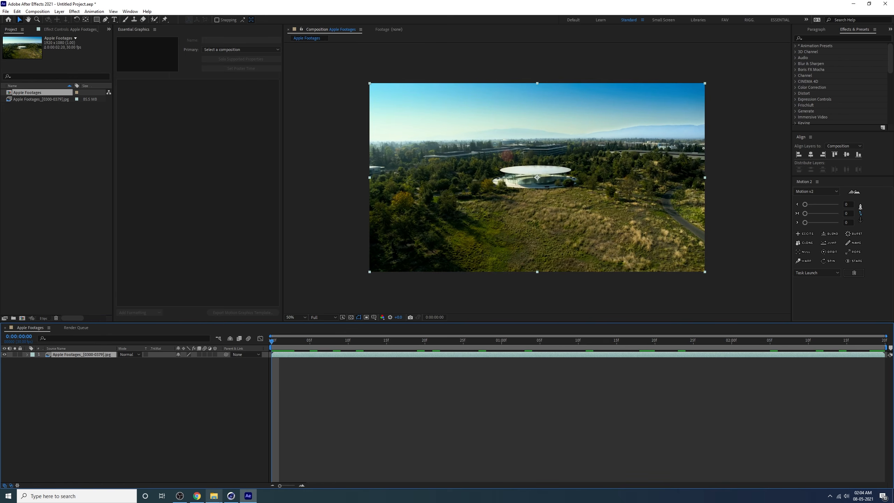
# Import Live Action v2.c4d from the FILE folder and place it above the footage layer in the Apple Footages composition.
pyautogui.click(214, 495)
pyautogui.click(484, 89)
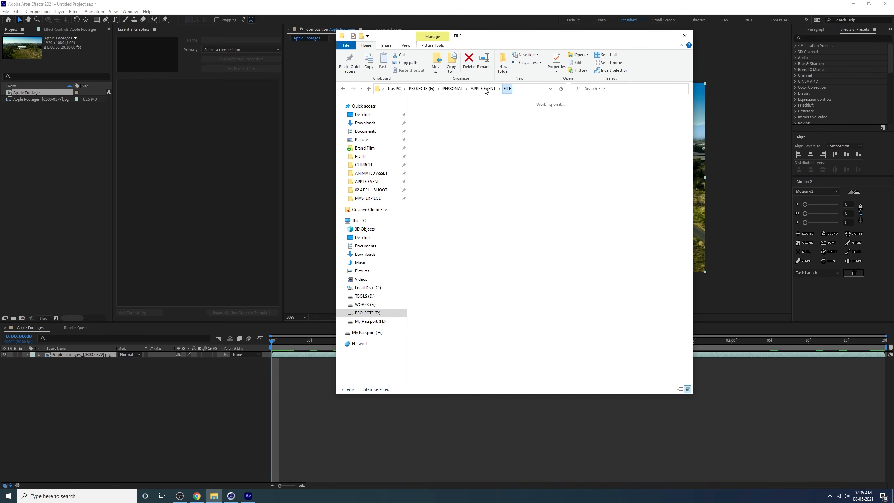
pyautogui.moveTo(471, 181); pyautogui.dragTo(44, 185)
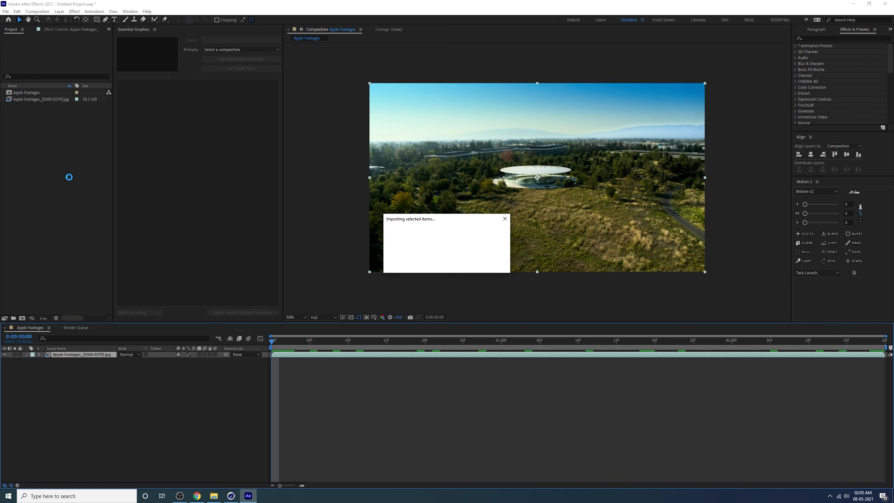
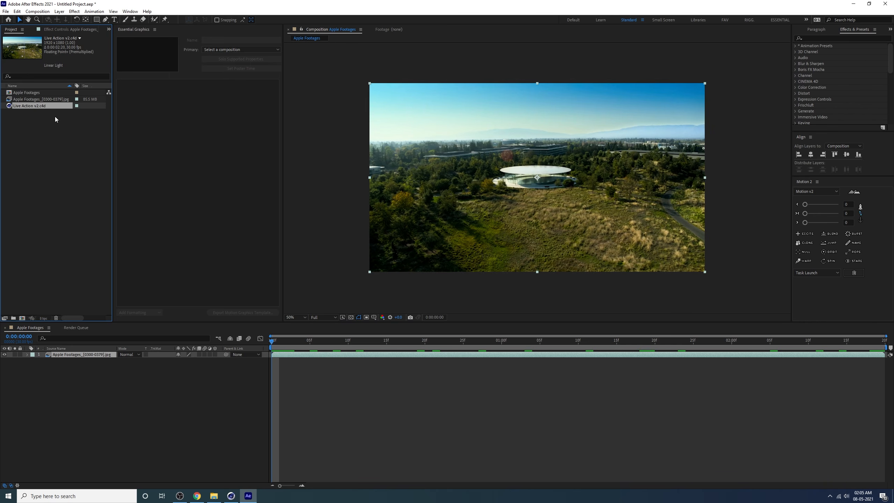
pyautogui.moveTo(37, 106); pyautogui.dragTo(95, 362)
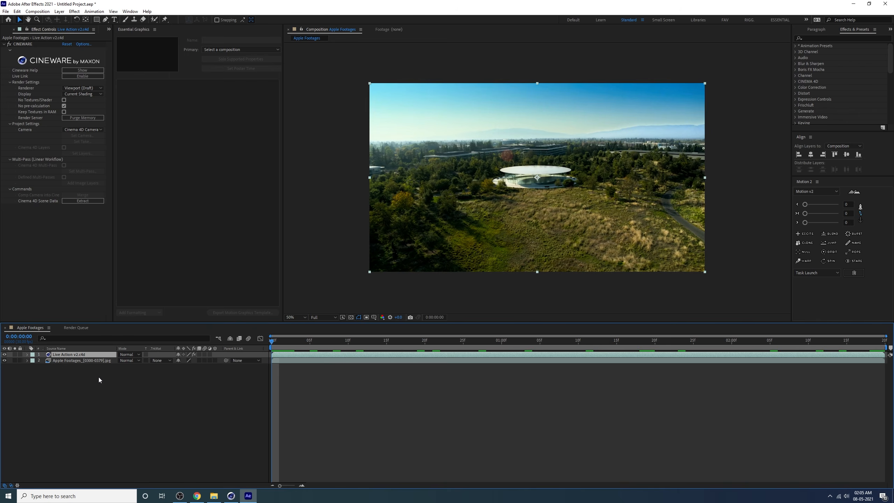
pyautogui.click(99, 378)
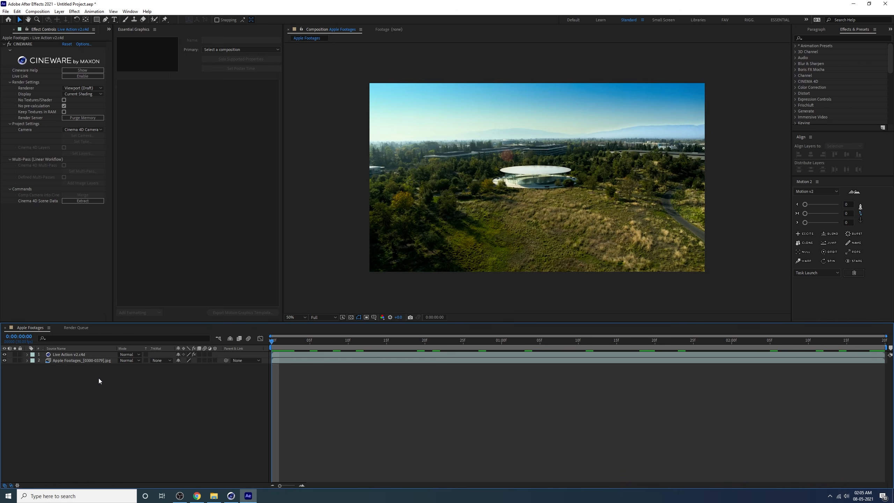
# Switch to Cinema 4D and check the frame rate in the project settings.
pyautogui.click(231, 496)
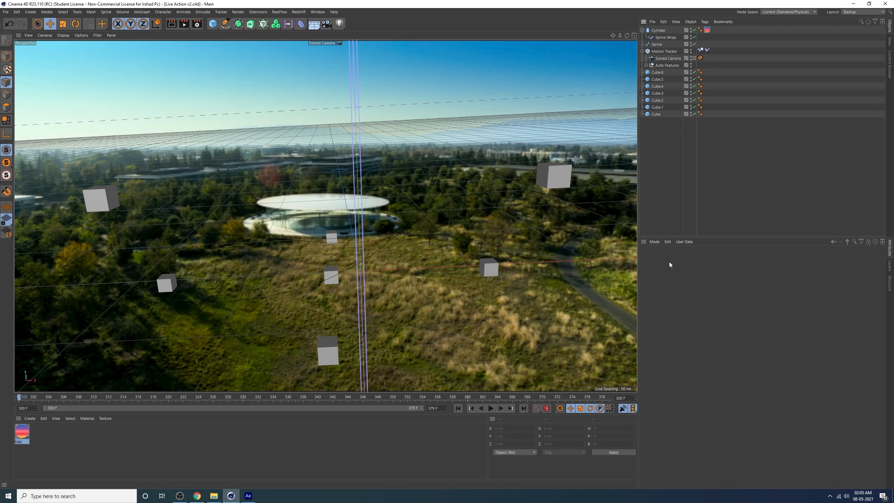
pyautogui.click(654, 241)
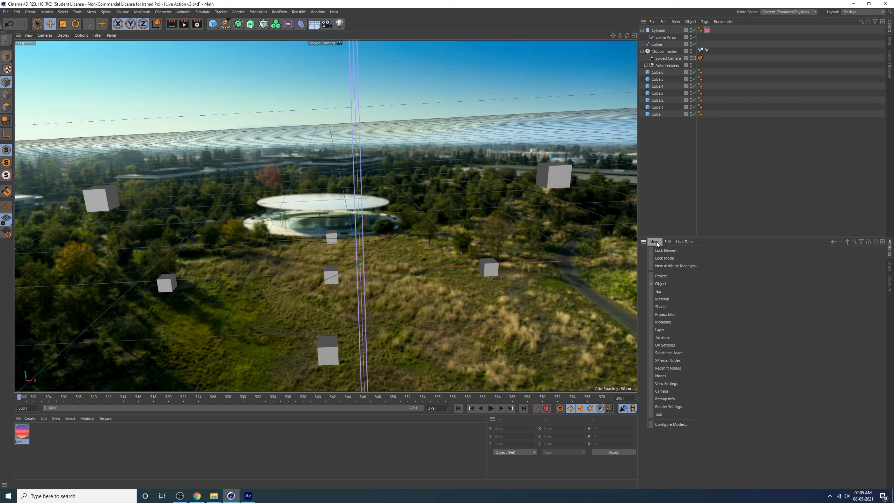
pyautogui.click(663, 276)
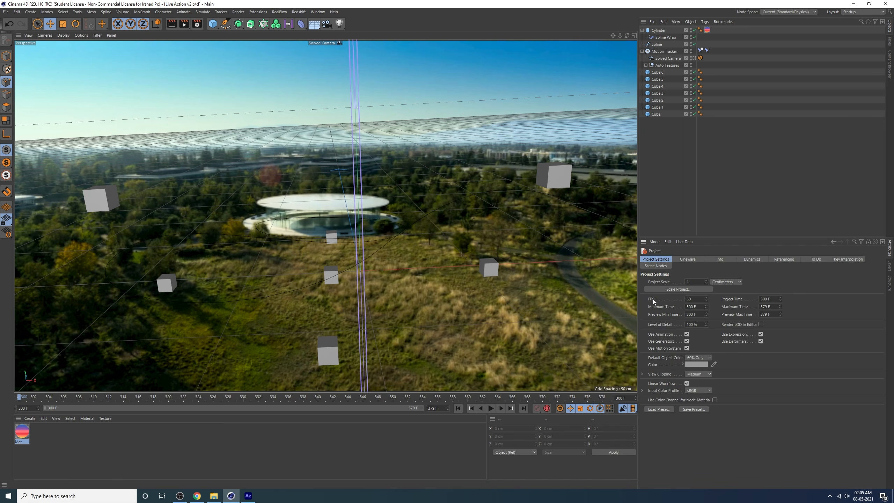
pyautogui.click(692, 300)
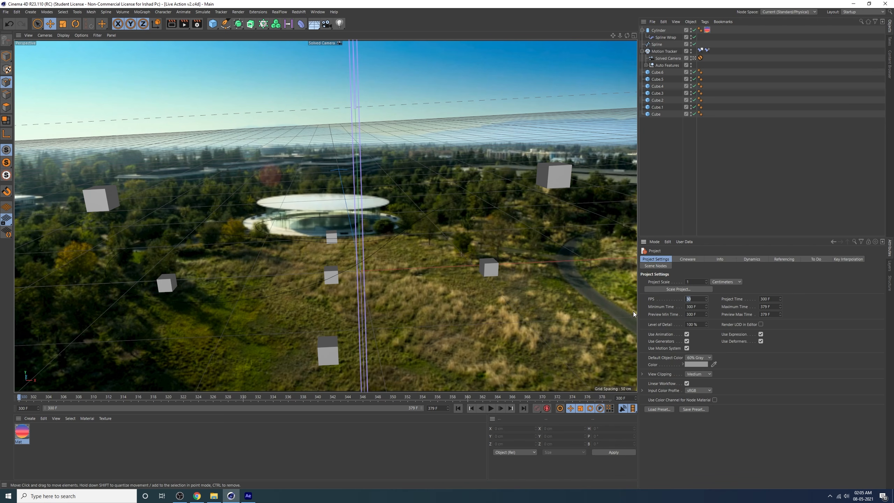
# Return to After Effects and check the frame rate in the Apple Footages composition settings.
pyautogui.click(244, 497)
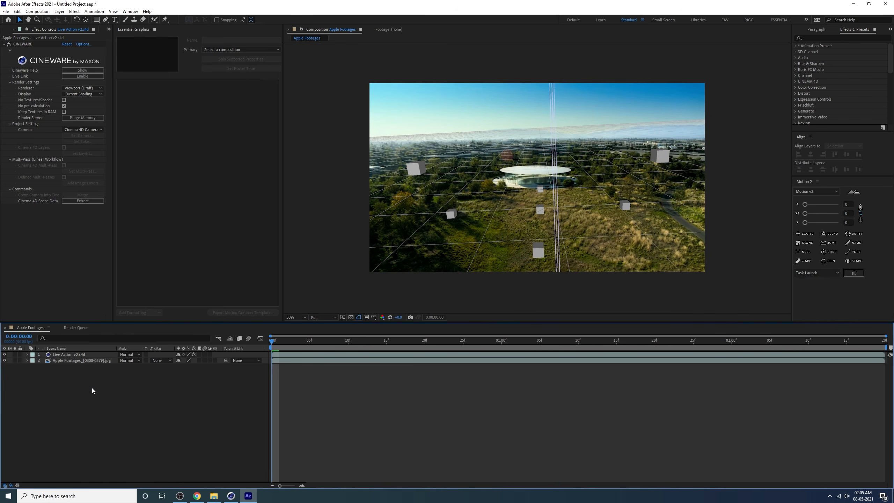
pyautogui.click(37, 11)
pyautogui.click(51, 30)
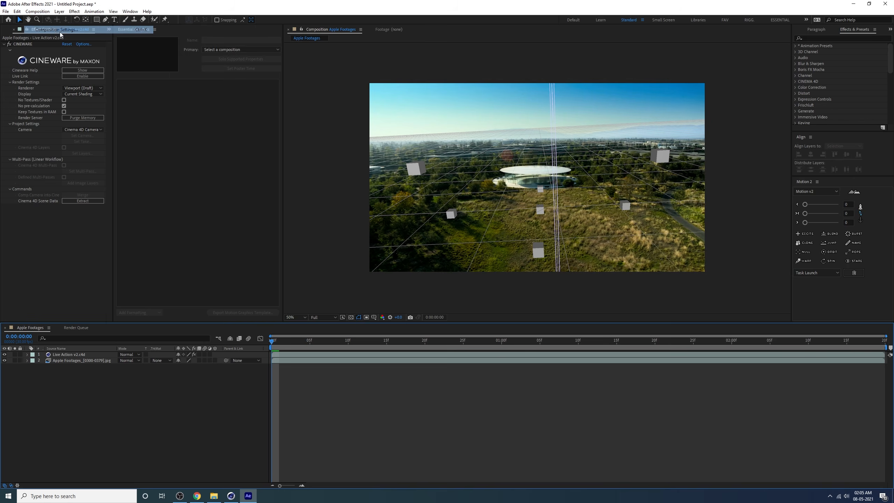
pyautogui.click(624, 269)
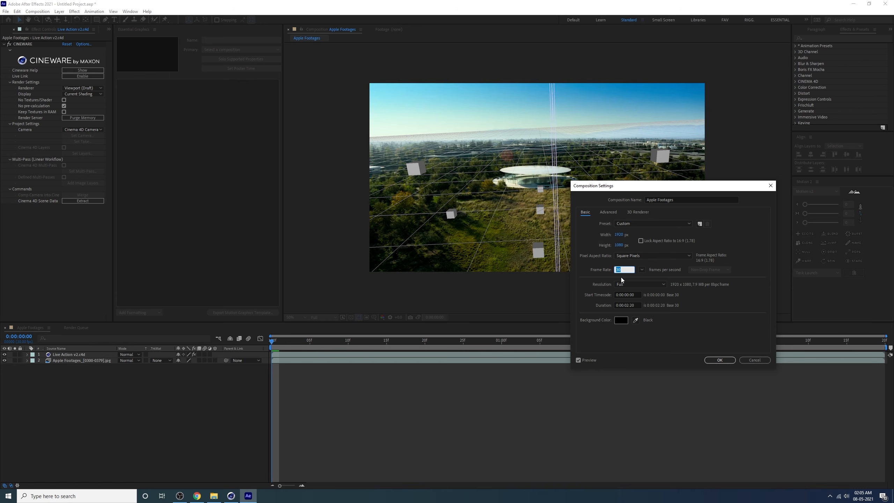
pyautogui.click(719, 360)
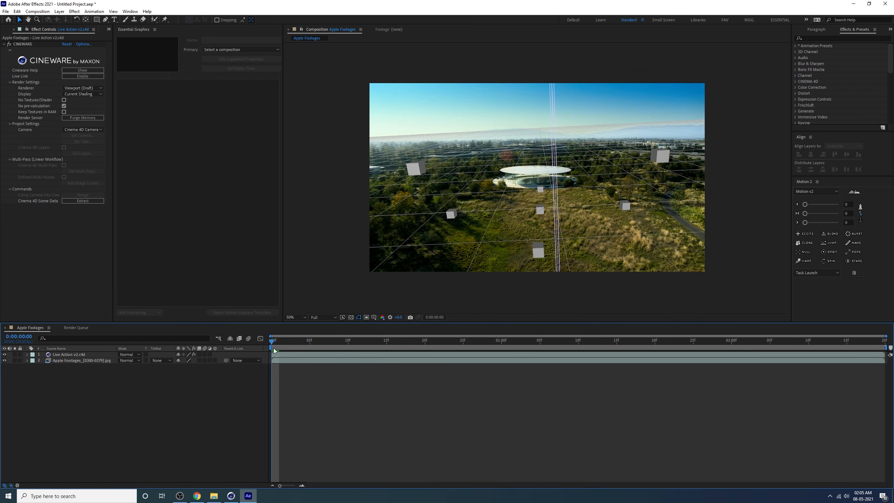
# Preview the start of the composition with the 3D layer, then scrub to 0:00:00:29 to inspect the line.
pyautogui.press('space')
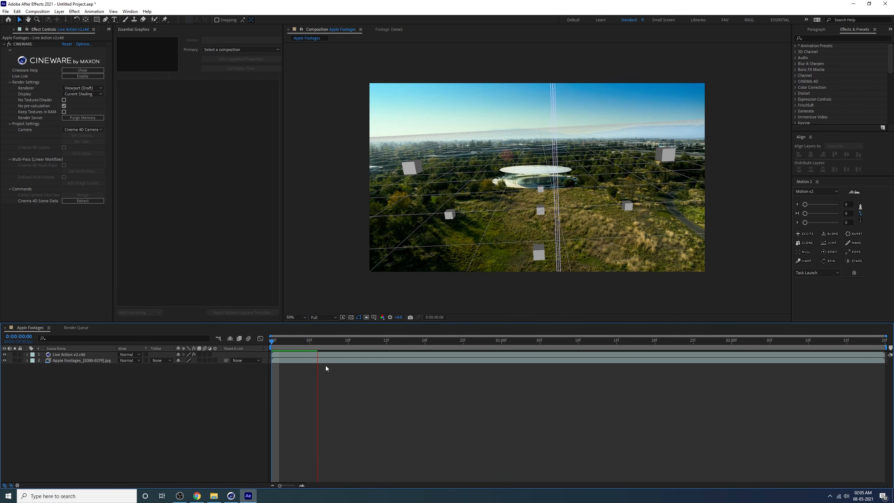
pyautogui.press('space')
pyautogui.moveTo(342, 344); pyautogui.dragTo(494, 341)
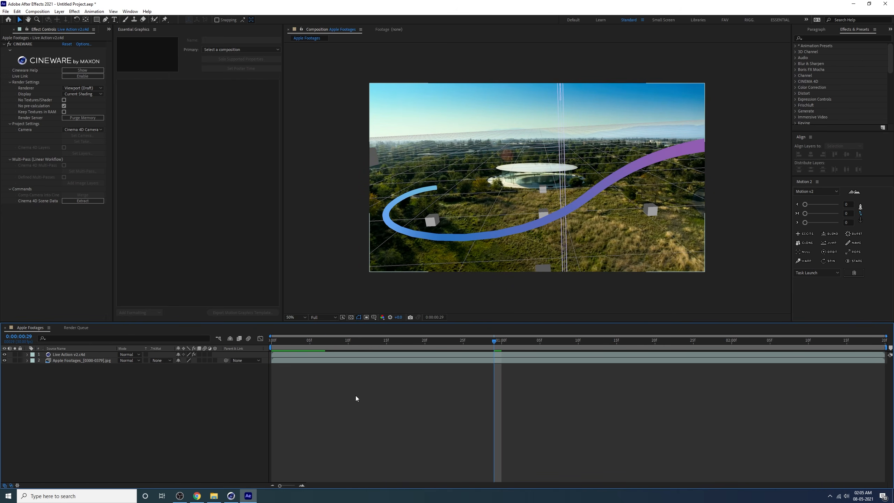
# In Cinema 4D, disable all seven reference cubes, from Cube.6 down to Cube, and save the project.
pyautogui.click(231, 497)
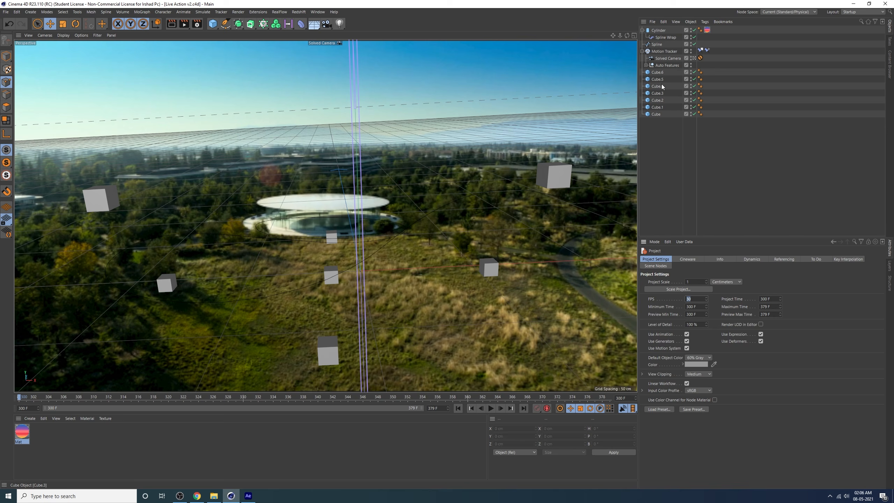
pyautogui.click(657, 72)
pyautogui.keyDown('shift'); pyautogui.click(656, 114); pyautogui.keyUp('shift')
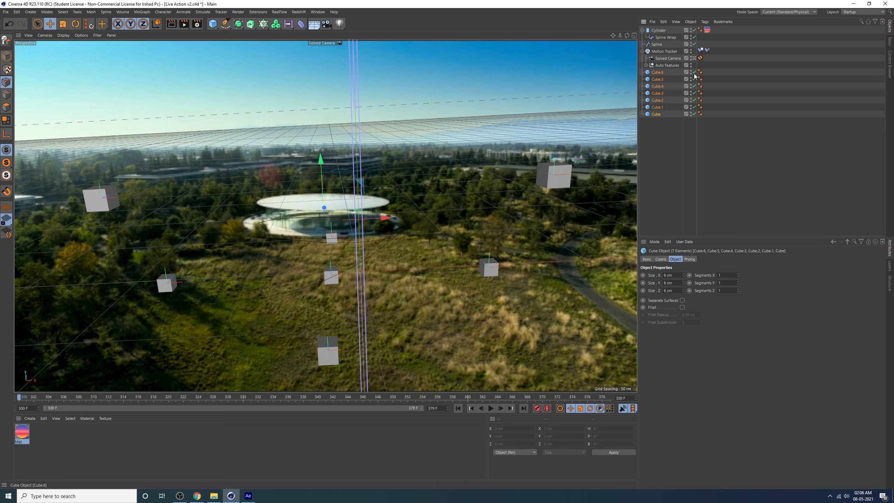
pyautogui.click(665, 158)
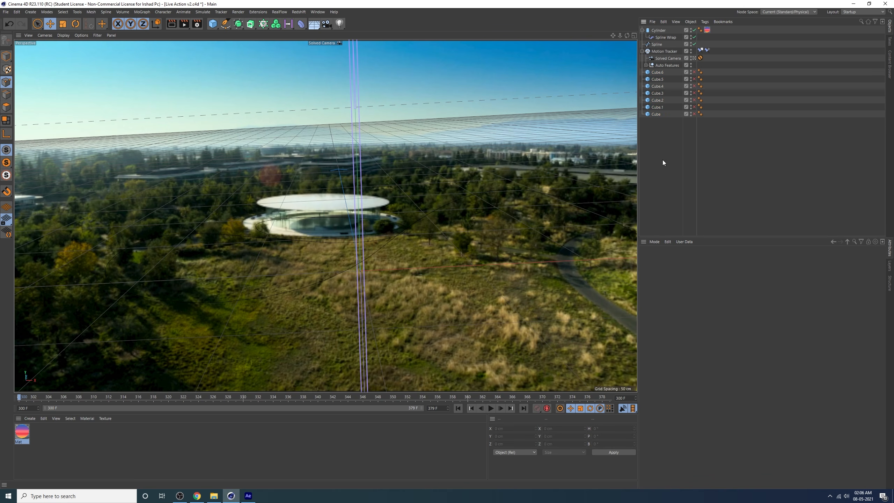
pyautogui.hotkey('ctrl', 's')
# Switch back to After Effects, preview the composition from the first frame, and stop at frame 6.
pyautogui.click(248, 496)
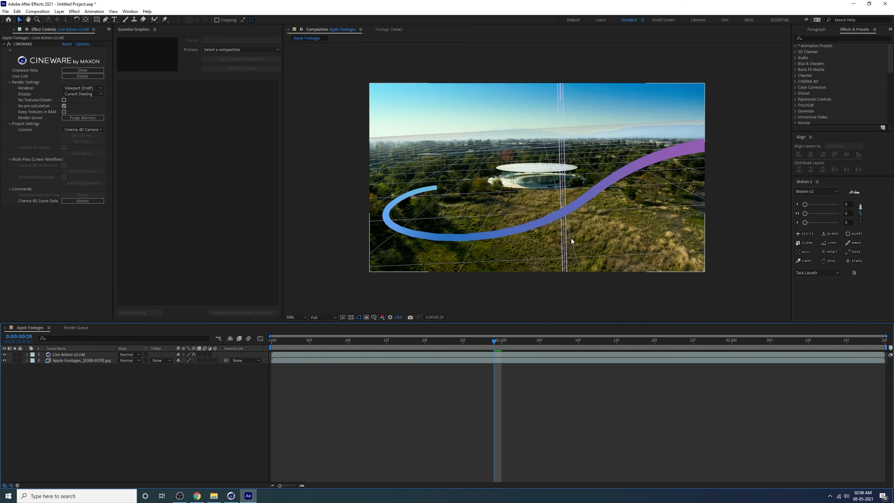
pyautogui.moveTo(303, 343); pyautogui.dragTo(270, 346)
pyautogui.press('space')
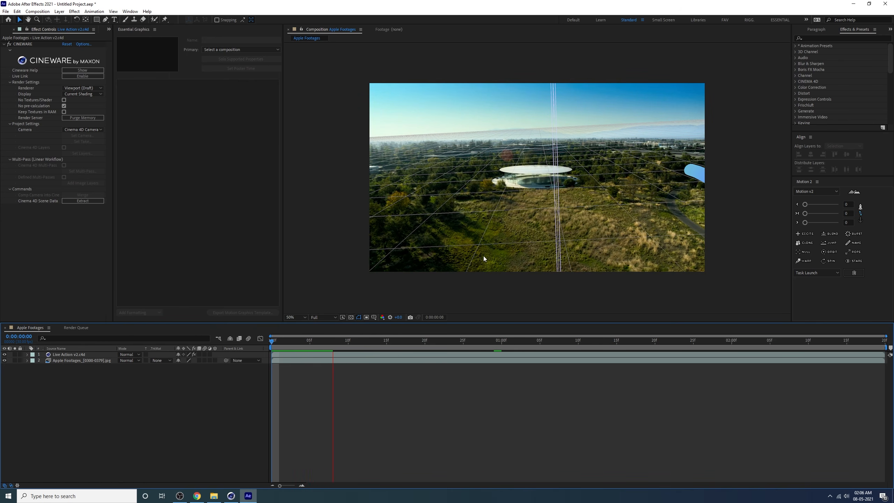
pyautogui.click(317, 341)
# Switch to the FAV workspace, reset it to its saved layout, and slightly widen the effect controls area.
pyautogui.click(724, 20)
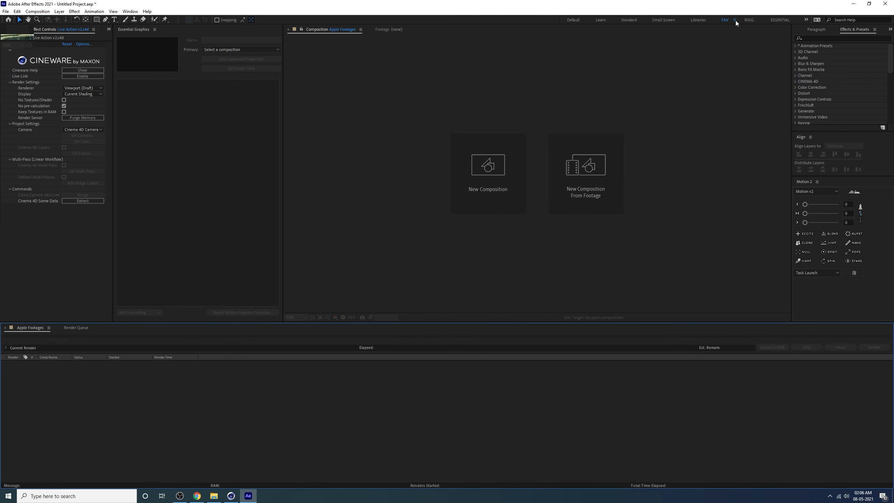
pyautogui.click(736, 19)
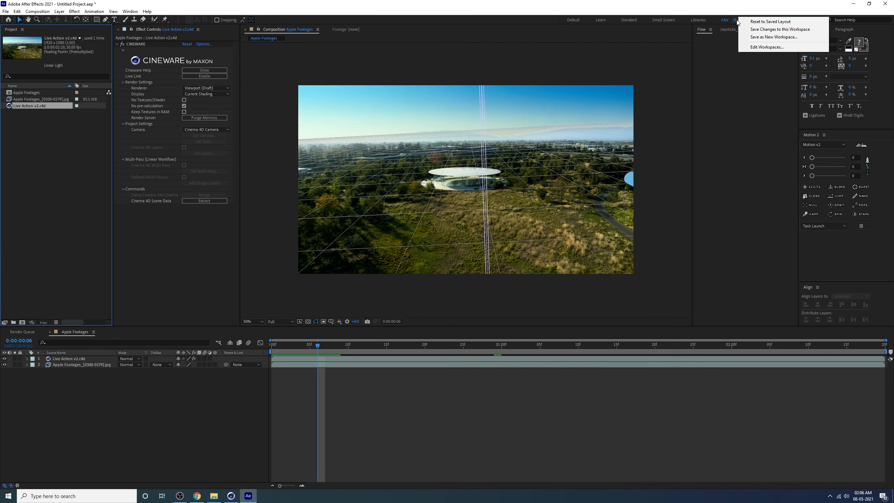
pyautogui.click(747, 21)
pyautogui.click(734, 20)
pyautogui.click(752, 22)
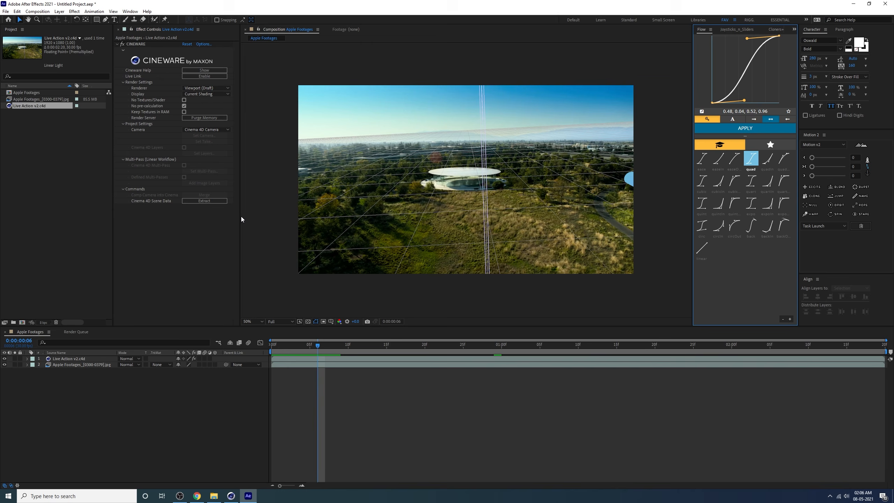
pyautogui.moveTo(241, 218); pyautogui.dragTo(254, 217)
# Preview the composition from the start again, stop at frame 11, and select the Live Action v2.c4d layer.
pyautogui.moveTo(306, 346); pyautogui.dragTo(270, 346)
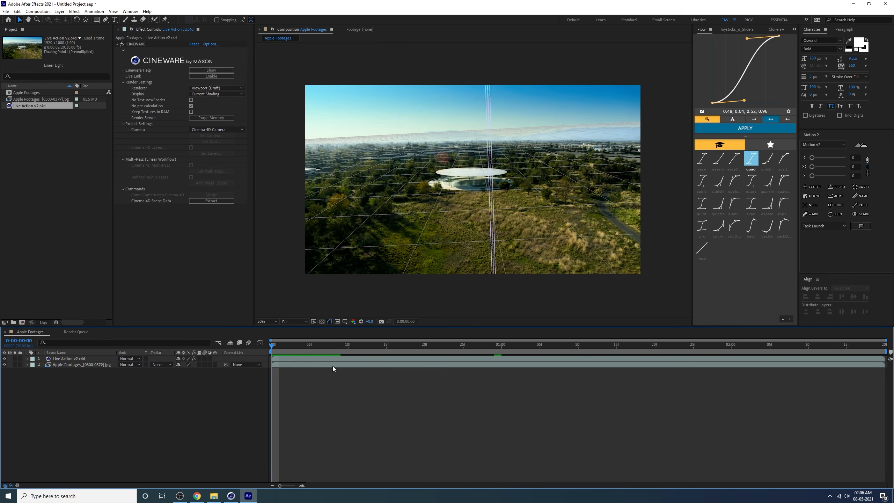
pyautogui.press('space')
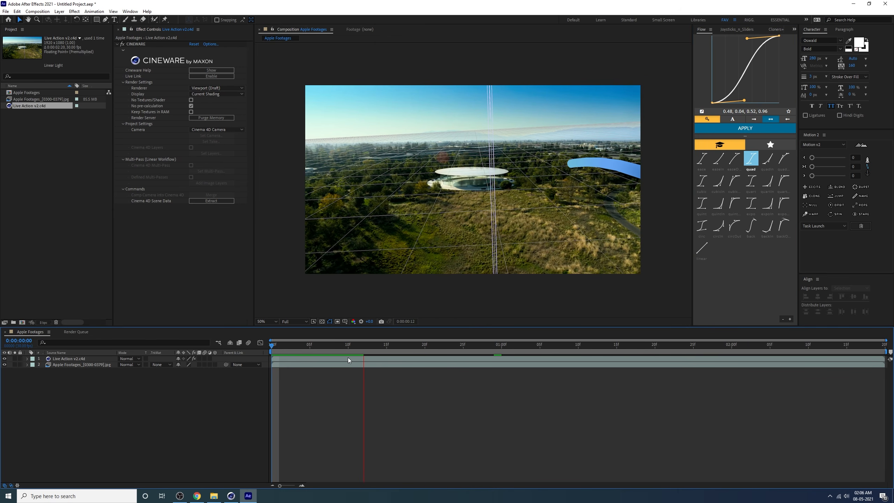
pyautogui.click(347, 358)
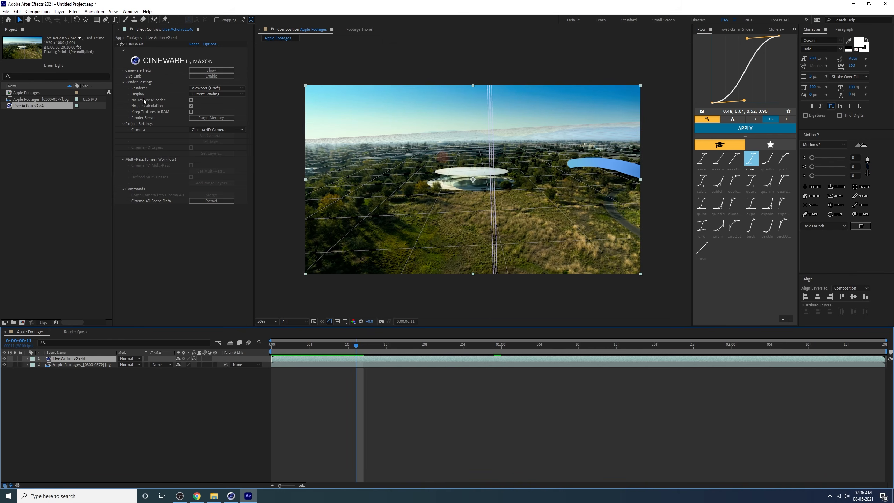
# Set the Cineware renderer of the Live Action v2.c4d layer to Current.
pyautogui.click(142, 87)
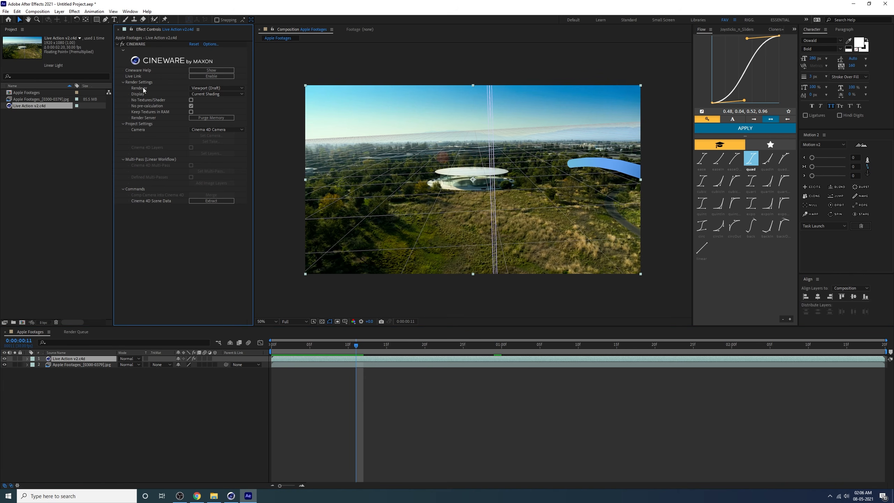
pyautogui.click(204, 88)
pyautogui.click(219, 95)
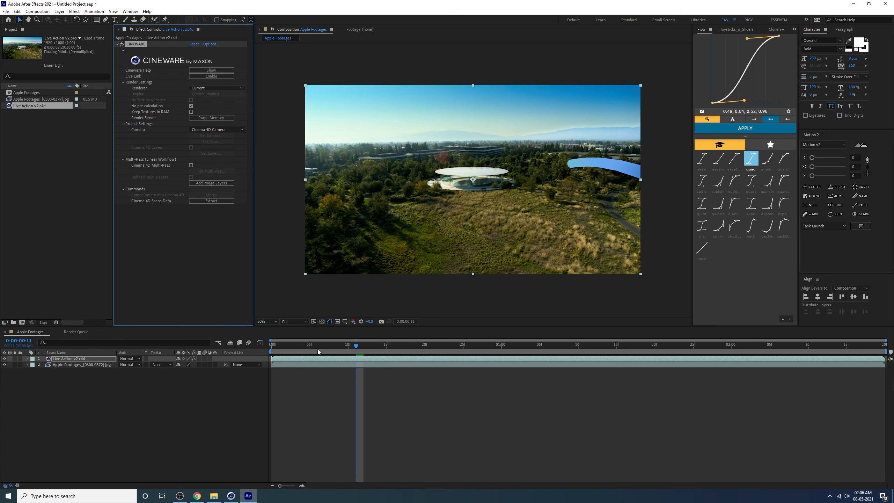
# Preview the composition from the first frame and stop at frame 16.
pyautogui.moveTo(316, 347); pyautogui.dragTo(269, 347)
pyautogui.press('space')
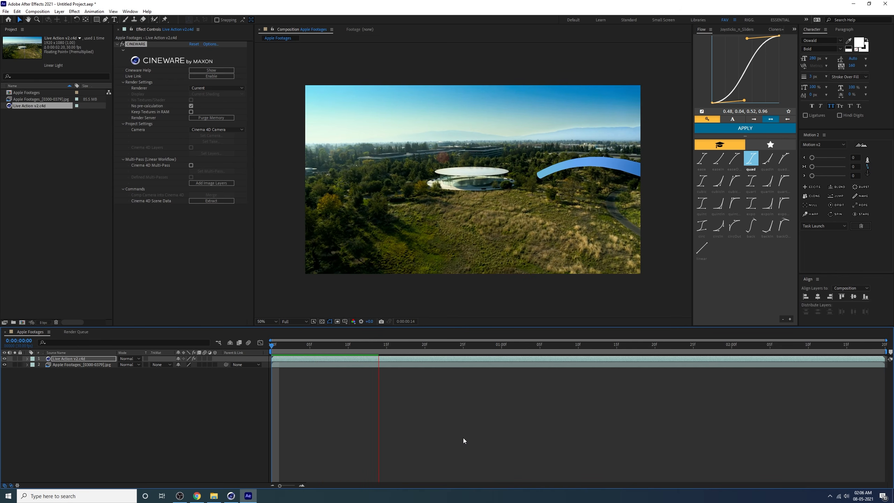
pyautogui.click(392, 345)
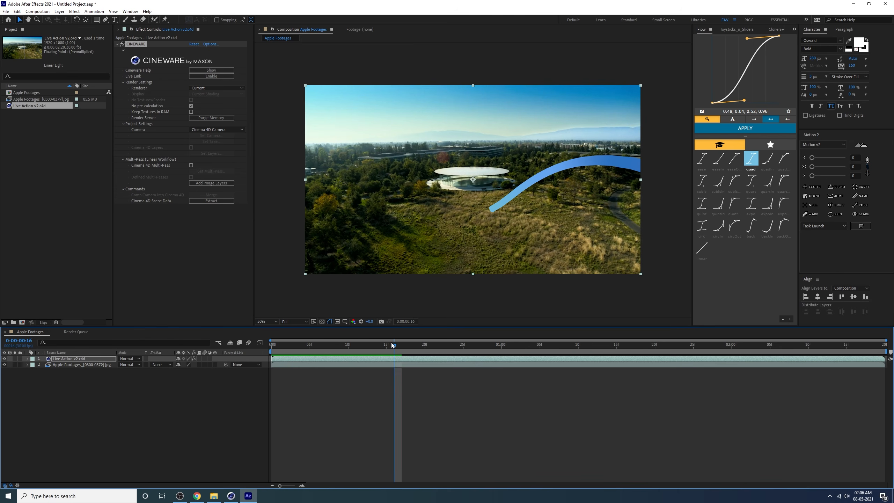
# Inspect the line alone by hiding the footage layer and showing the transparency grid, and restore both.
pyautogui.click(4, 364)
pyautogui.click(322, 321)
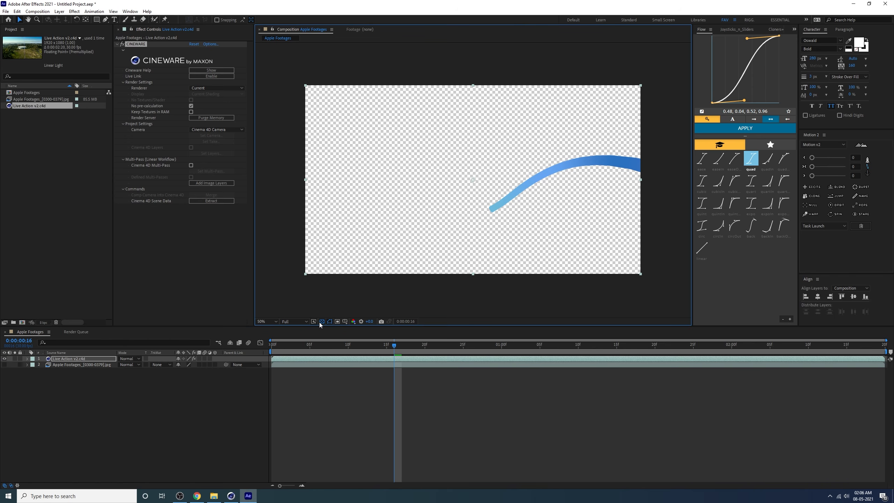
pyautogui.click(322, 321)
pyautogui.click(4, 364)
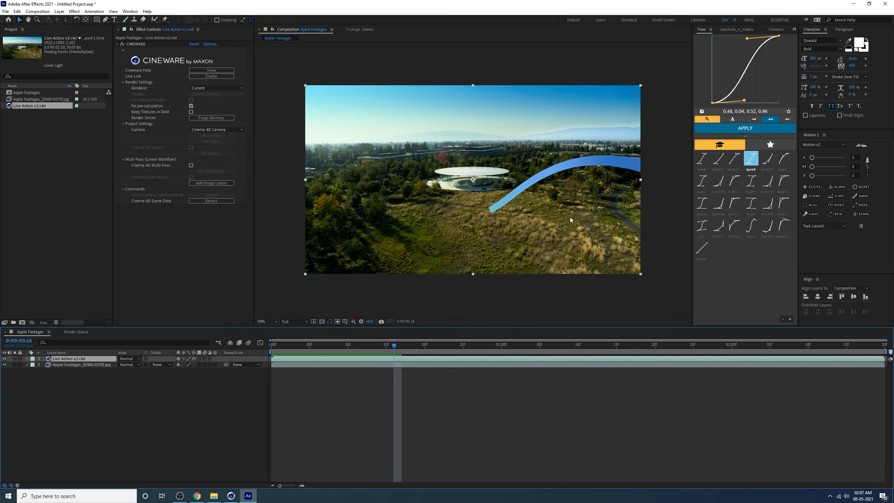
# Try opacities of 93% and 85% on the Live Action v2.c4d layer and settle on 90%.
pyautogui.press('t')
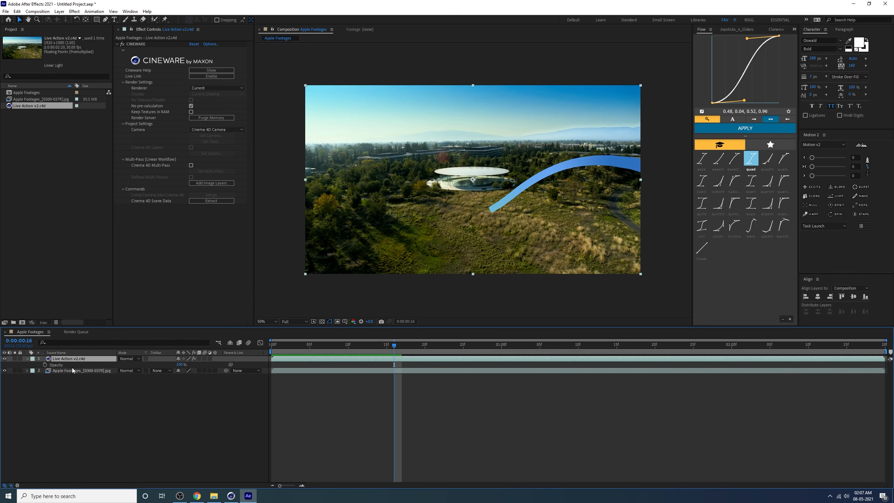
pyautogui.click(58, 364)
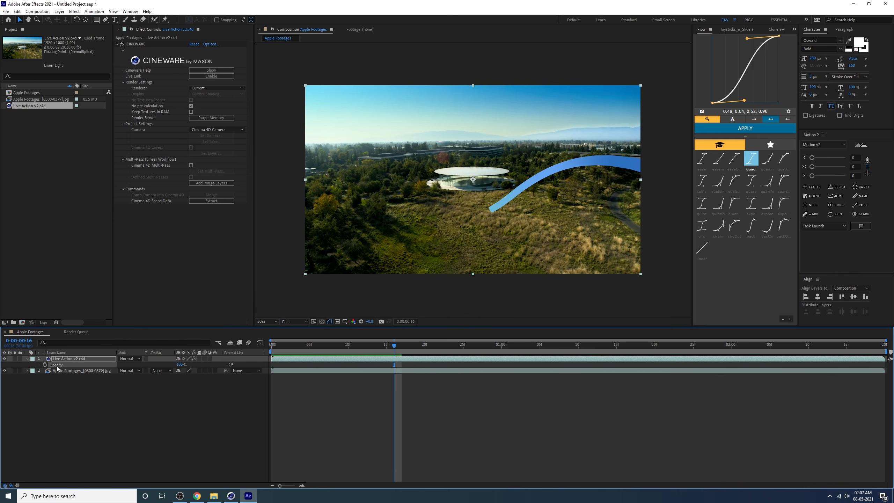
pyautogui.click(180, 365)
pyautogui.write('93')
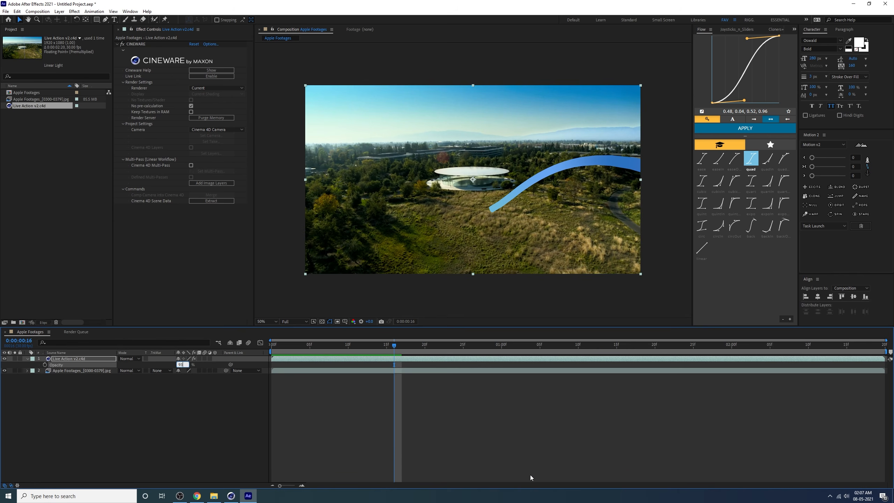
pyautogui.press('Return')
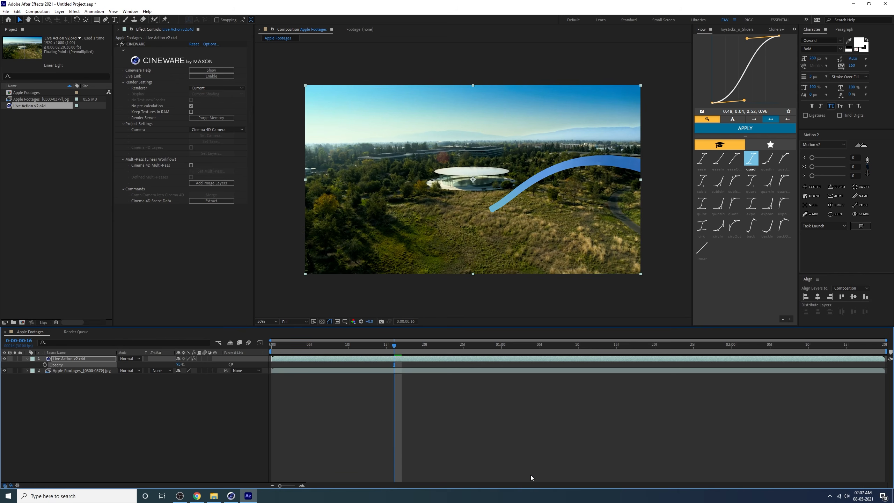
pyautogui.click(179, 364)
pyautogui.write('85')
pyautogui.press('Return')
pyautogui.click(180, 364)
pyautogui.write('90')
pyautogui.press('Return')
# Deselect the layer, preview the composition from the first frame, and stop at frame 26.
pyautogui.click(359, 408)
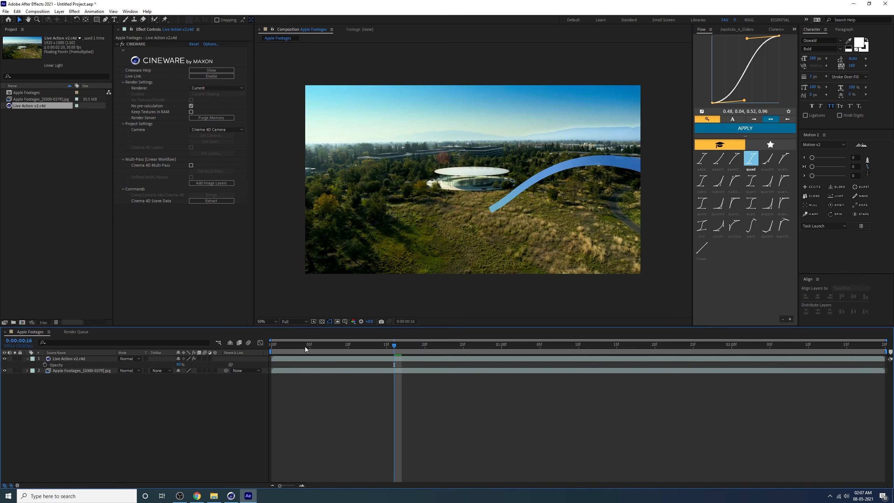
pyautogui.press('space')
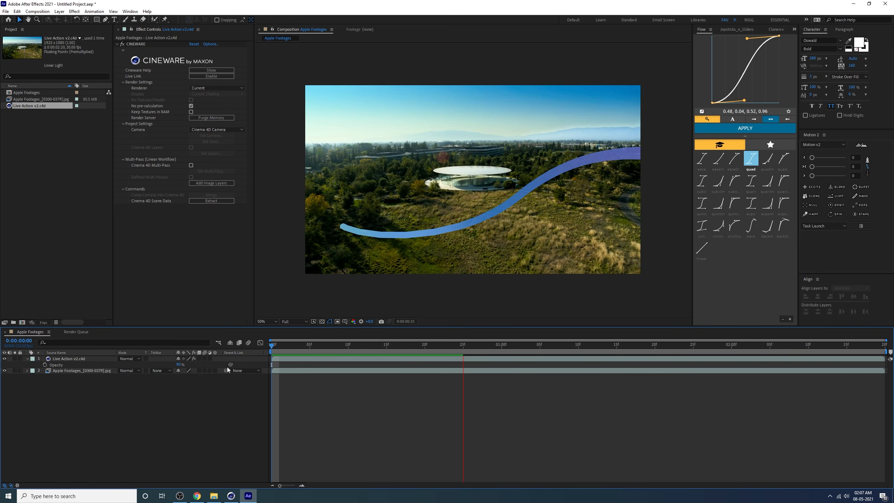
pyautogui.press('space')
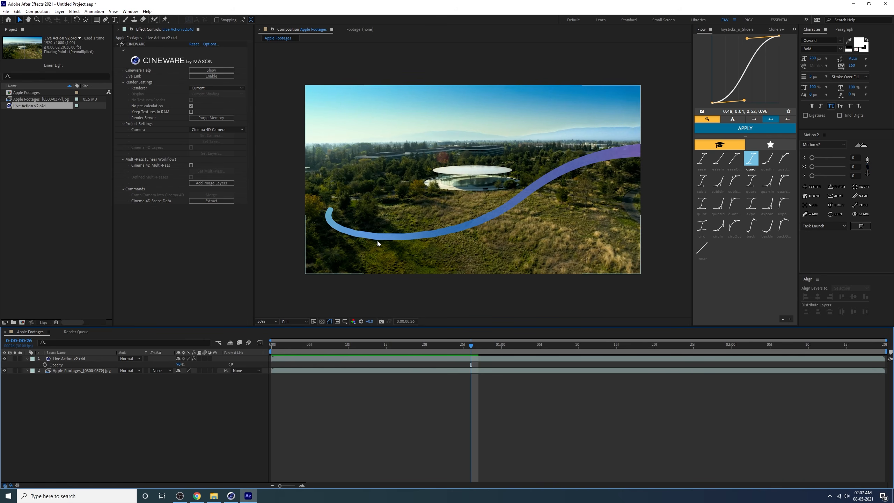
# Switch to Cinema 4D and set the Cylinder's height segments to 1000.
pyautogui.click(230, 493)
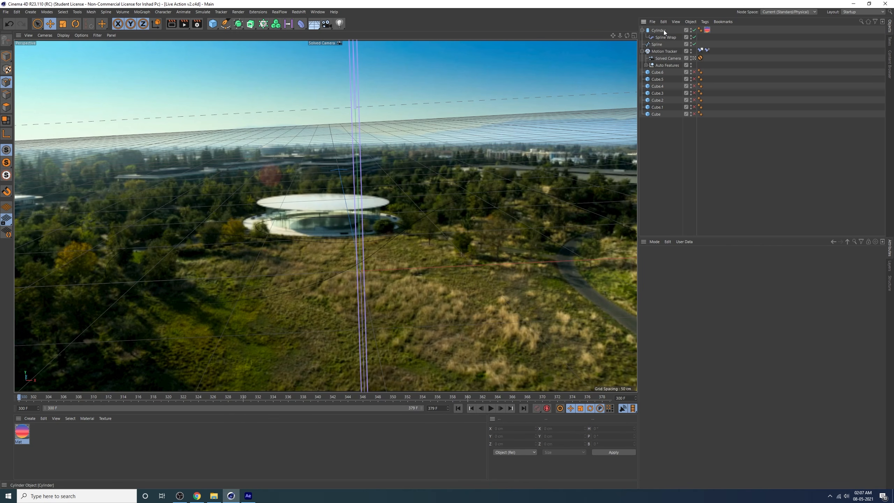
pyautogui.click(663, 31)
pyautogui.click(693, 291)
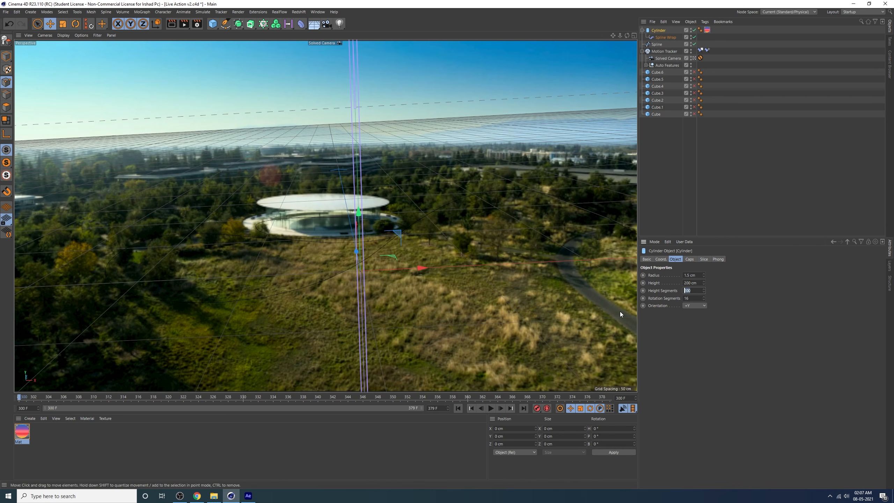
pyautogui.write('8000')
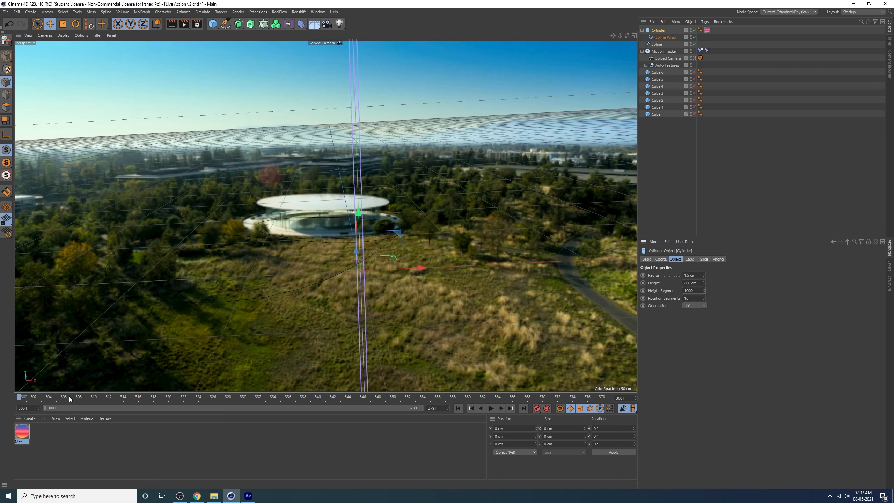
# Go to frame 326 and display the viewport shading with lines to show the cylinder's segments.
pyautogui.moveTo(70, 399); pyautogui.dragTo(214, 399)
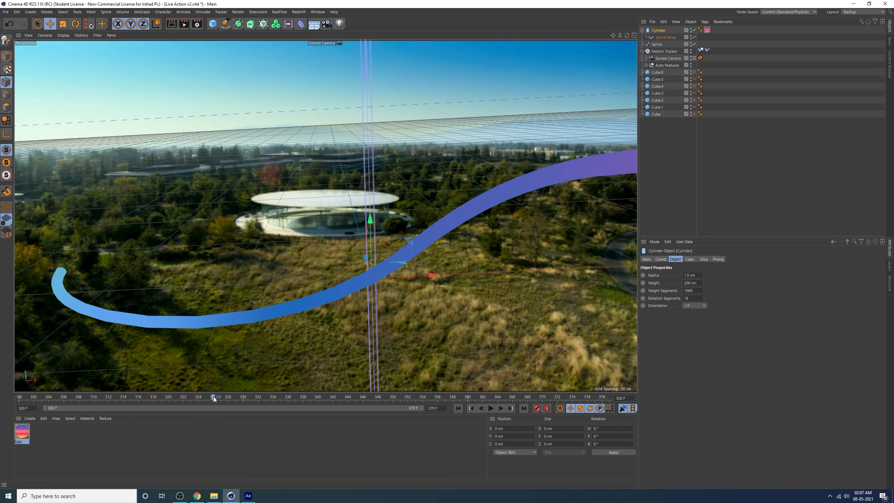
pyautogui.press('n')
pyautogui.press('b')
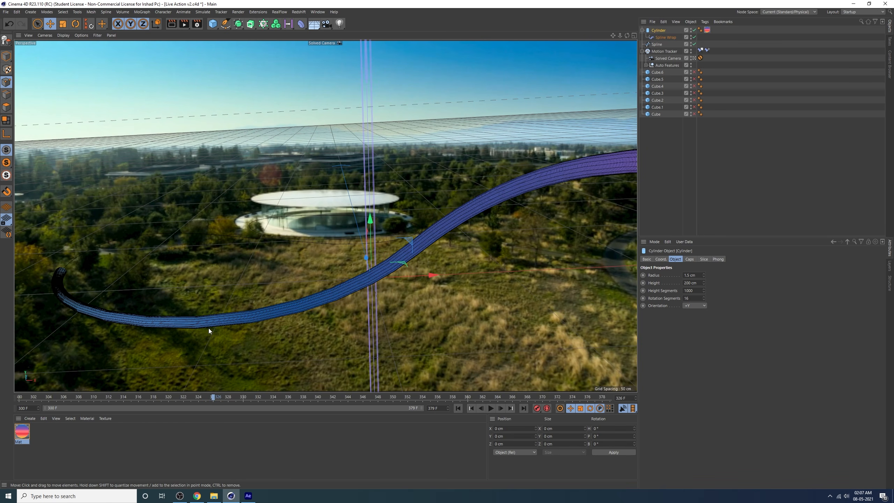
# Try more rotation segments on the Cylinder and return the value to 16.
pyautogui.click(704, 298)
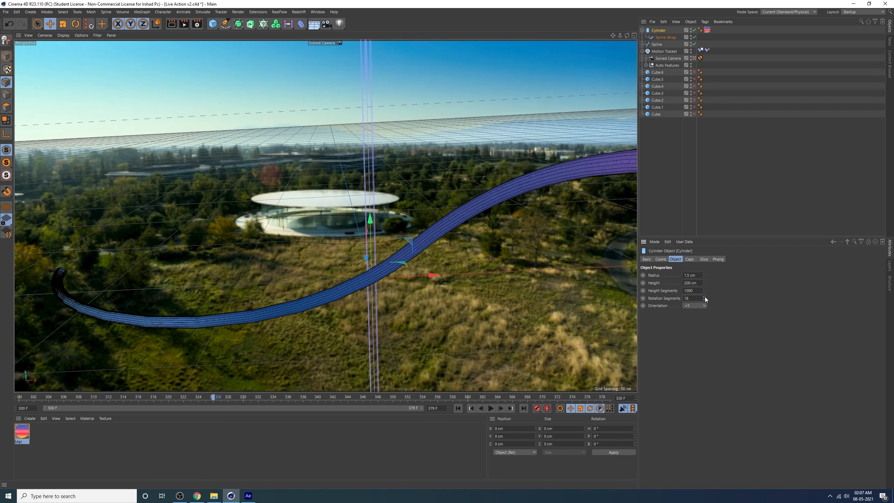
pyautogui.click(704, 298)
pyautogui.moveTo(703, 297); pyautogui.dragTo(706, 309)
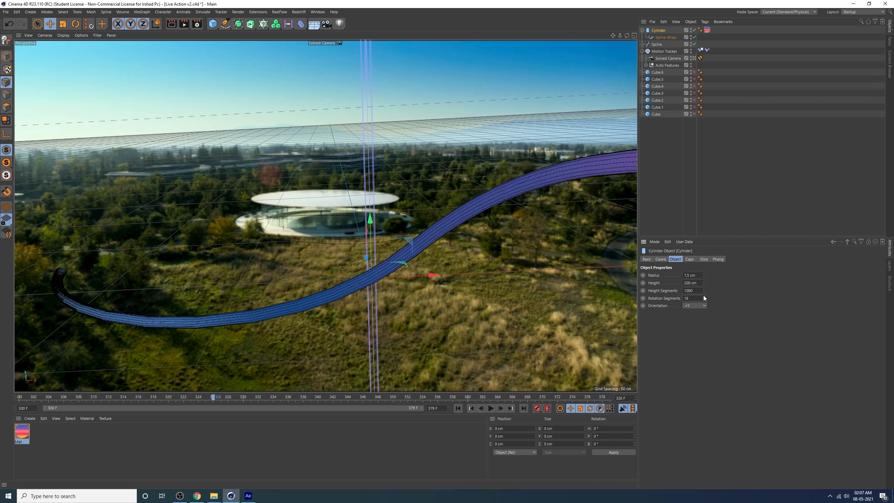
# Set the Spline Wrap mode to Keep Length and scrub the animation to frame 332.
pyautogui.click(668, 38)
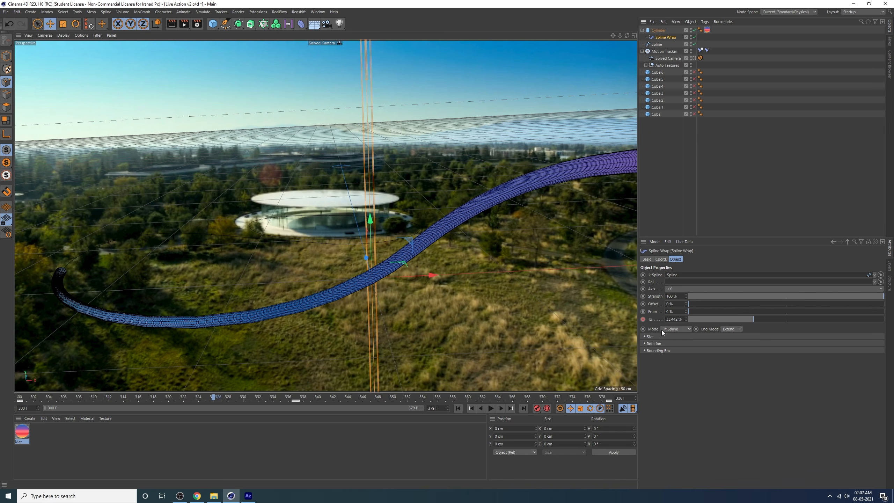
pyautogui.click(670, 329)
pyautogui.click(673, 344)
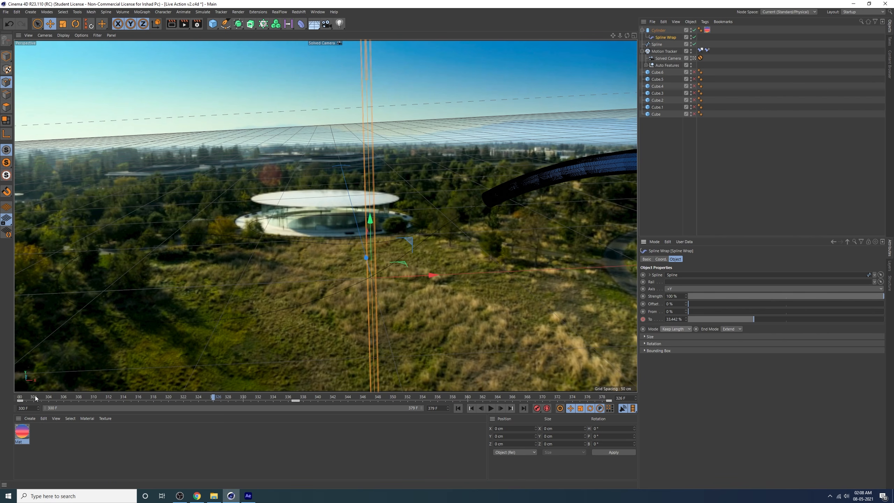
pyautogui.moveTo(22, 399); pyautogui.dragTo(259, 404)
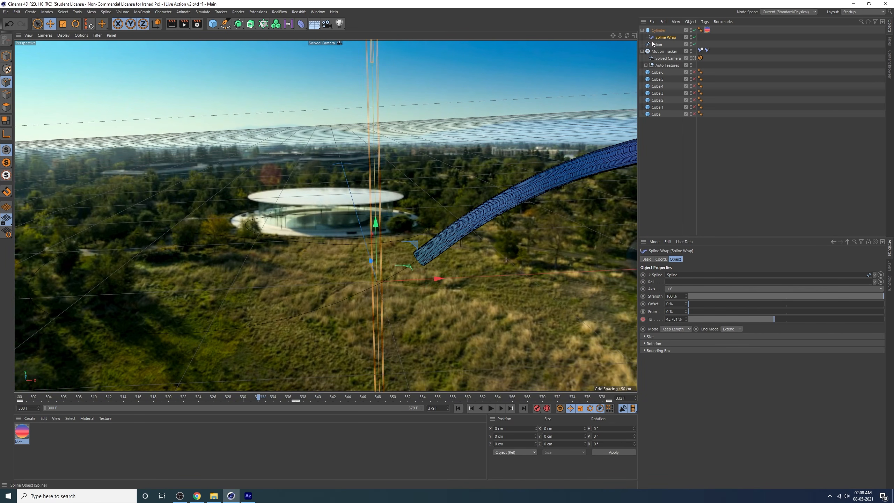
# Increase the Cylinder's height to 981 cm.
pyautogui.click(658, 30)
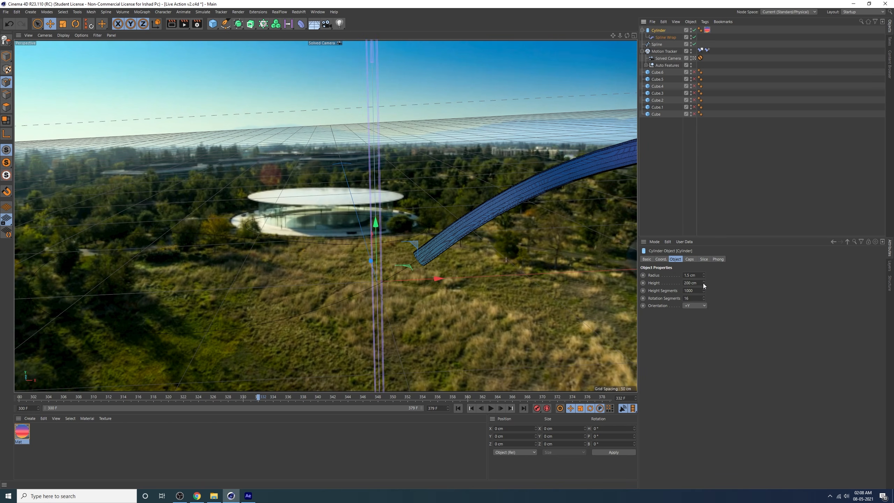
pyautogui.moveTo(703, 284); pyautogui.dragTo(703, 217)
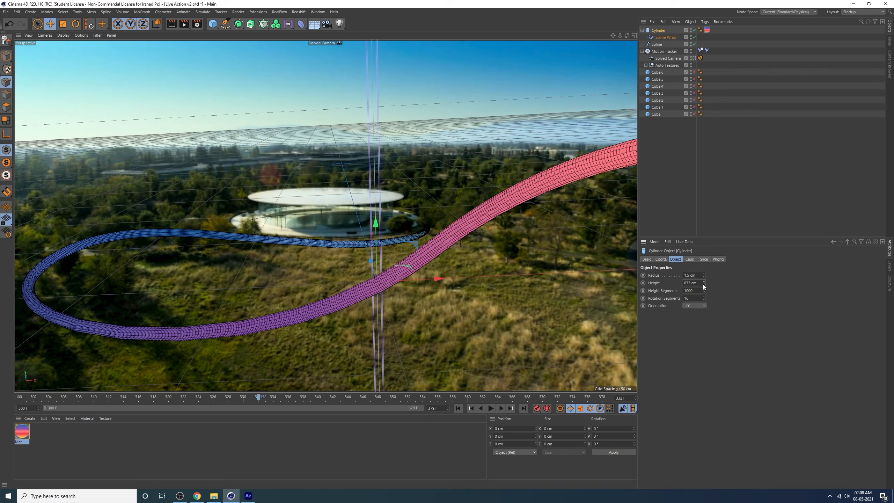
pyautogui.moveTo(704, 284); pyautogui.dragTo(704, 274)
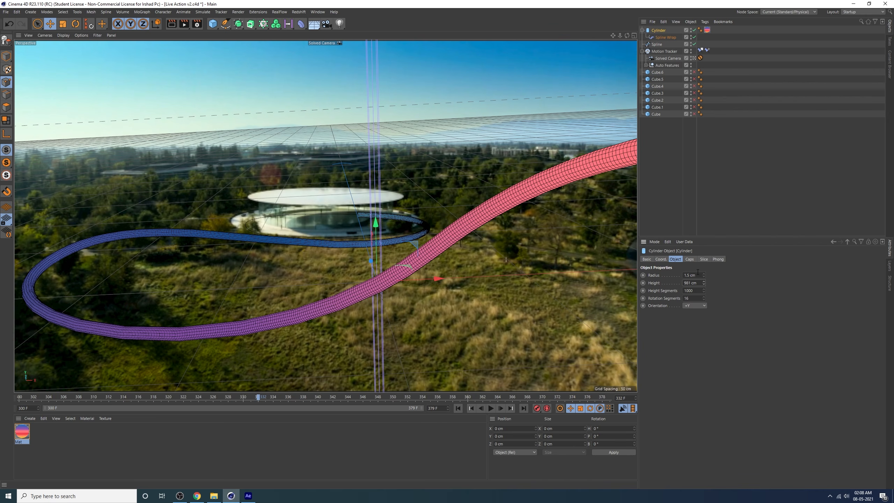
# Examine the settings of the Cylinder, its Spline Wrap and the Spline, including the available spline types.
pyautogui.click(691, 261)
pyautogui.click(674, 259)
pyautogui.click(665, 38)
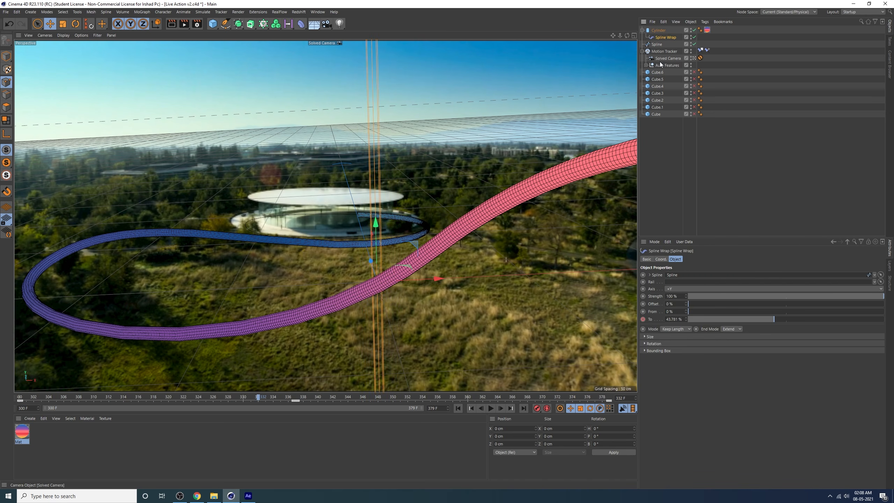
pyautogui.click(657, 44)
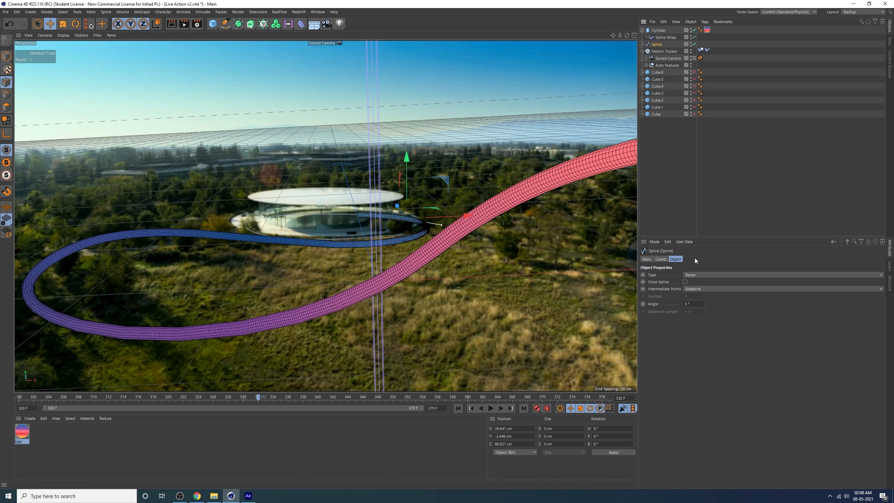
pyautogui.click(692, 275)
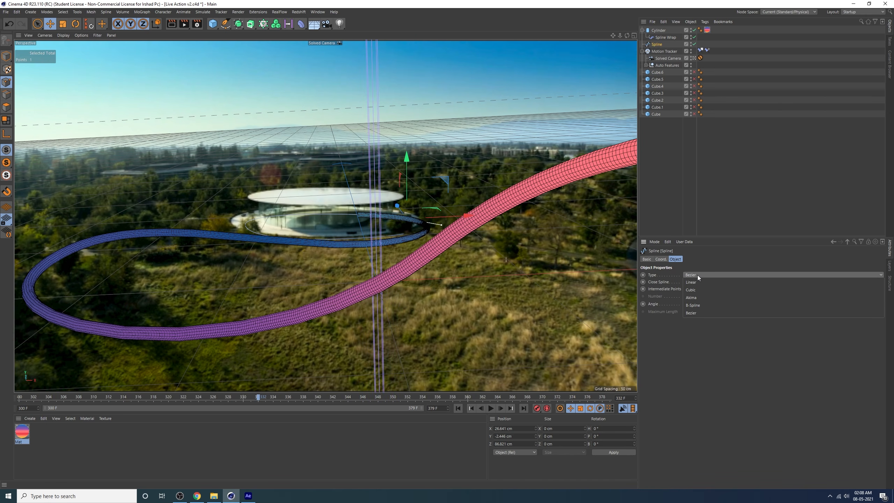
pyautogui.click(697, 275)
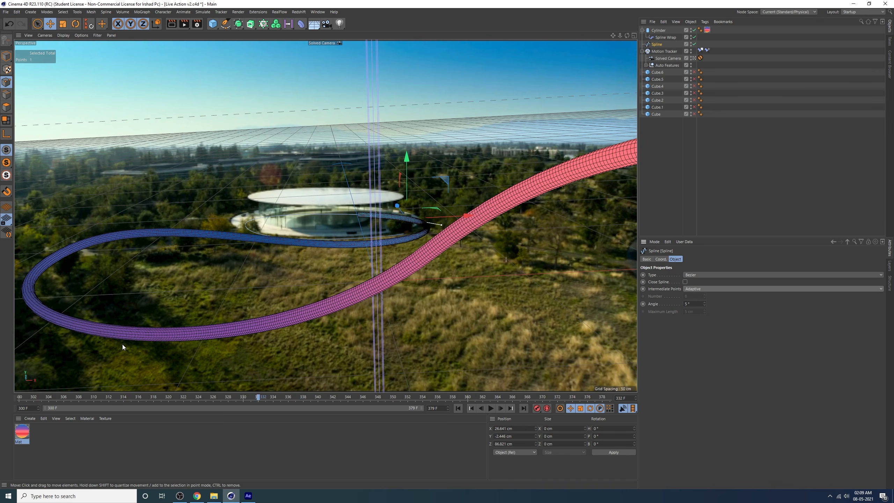
pyautogui.click(650, 200)
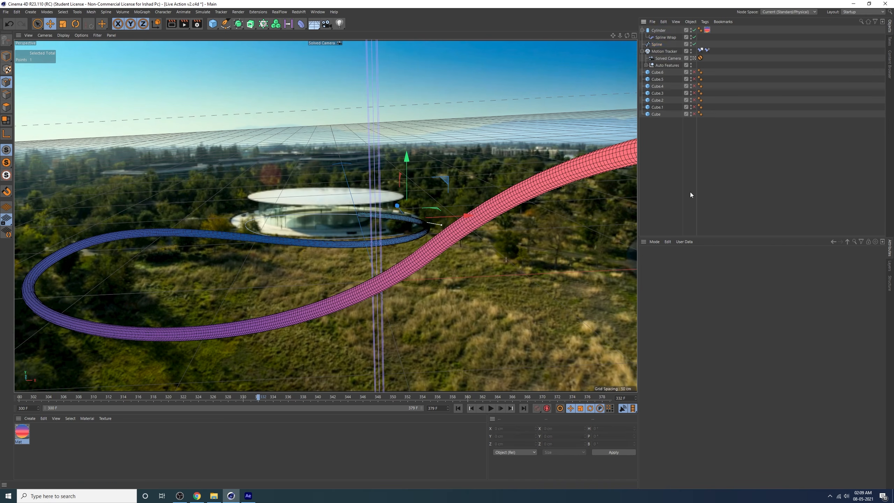
pyautogui.click(661, 31)
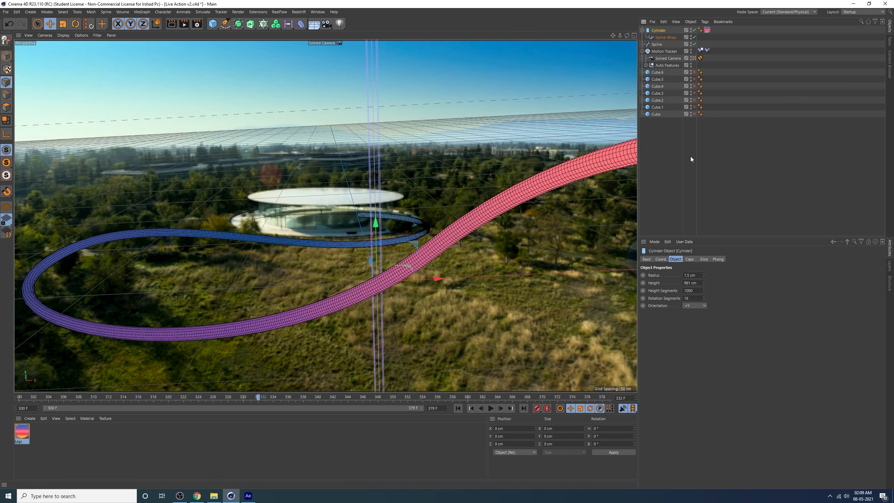
pyautogui.click(663, 39)
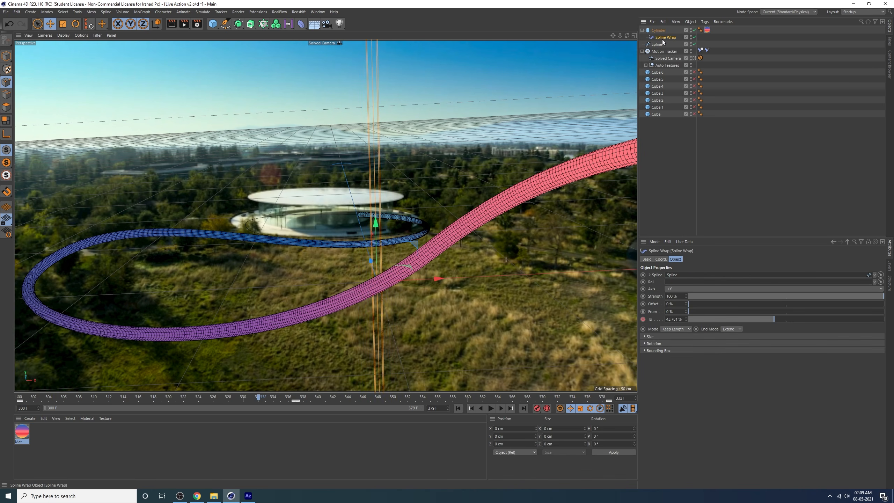
# Scrub the animation to frame 359 and adjust the Cylinder's height to 787 cm.
pyautogui.moveTo(269, 399); pyautogui.dragTo(460, 397)
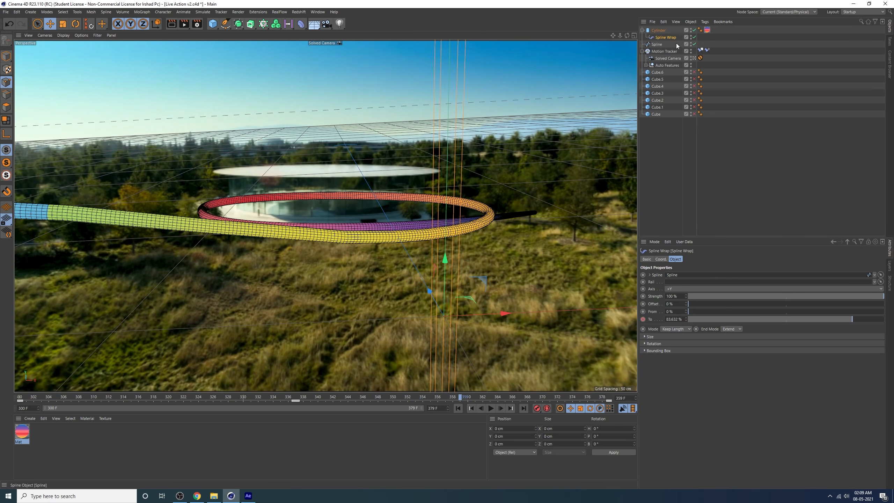
pyautogui.click(510, 214)
pyautogui.moveTo(700, 282)
pyautogui.mouseDown()
pyautogui.moveTo(686, 284)
pyautogui.moveTo(696, 274)
pyautogui.mouseUp()
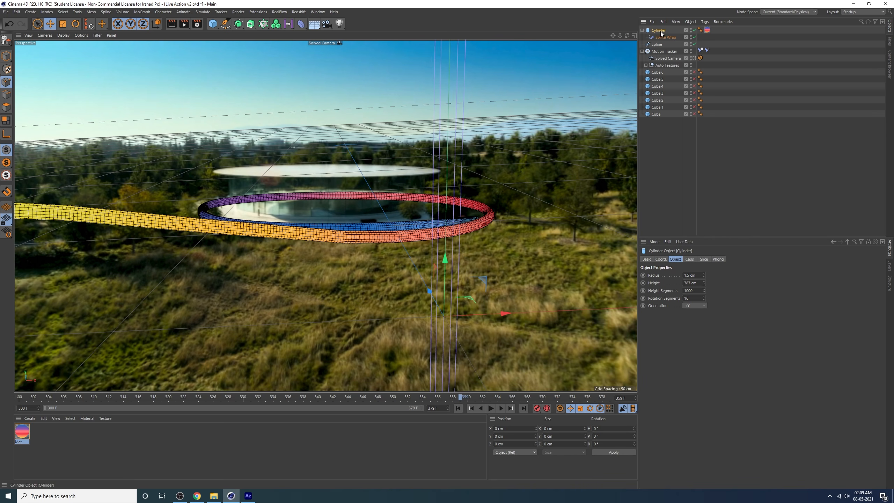
# Set the Cylinder's rotation segments to 32.
pyautogui.doubleClick(690, 298)
pyautogui.write('32')
pyautogui.press('Return')
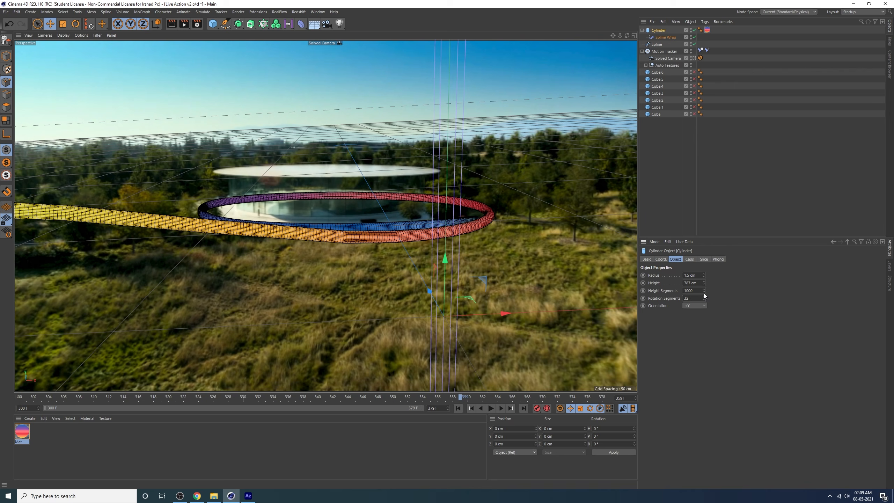
pyautogui.moveTo(703, 292); pyautogui.dragTo(703, 291)
# Fillet the Cylinder's caps with 10 segments and a 1.5 cm radius, and play the animation from the start to frame 330.
pyautogui.click(689, 259)
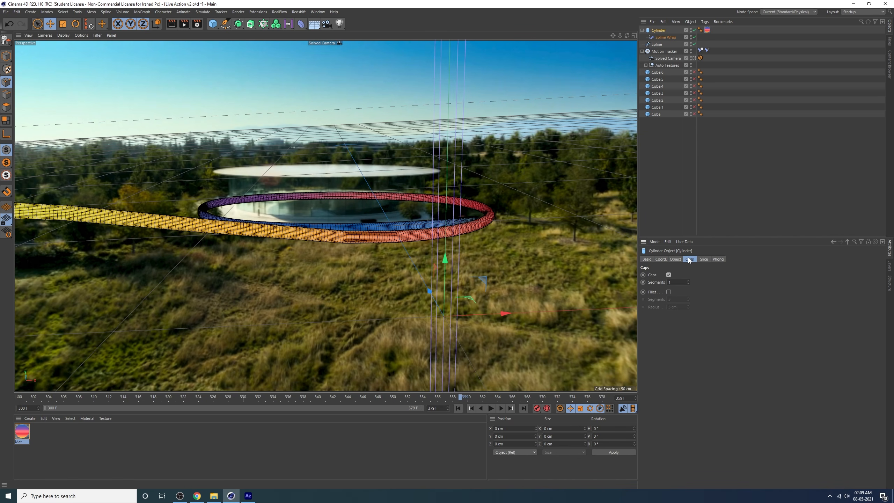
pyautogui.click(668, 292)
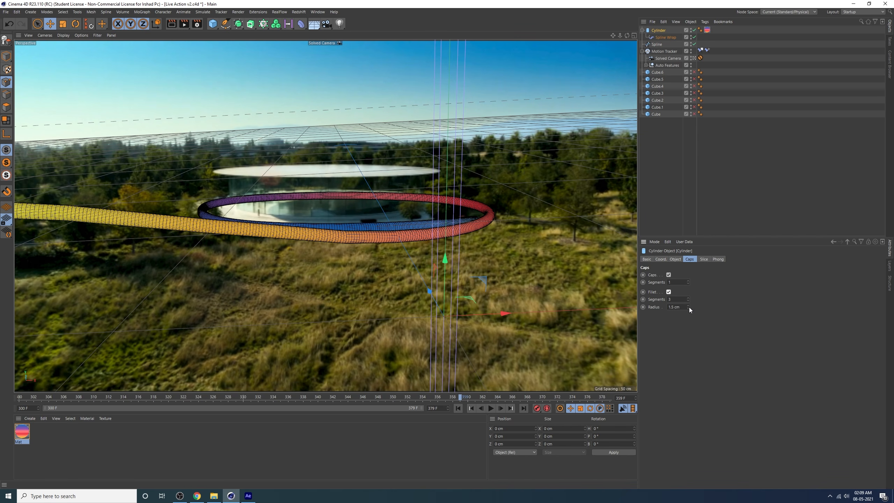
pyautogui.moveTo(687, 307); pyautogui.dragTo(688, 305)
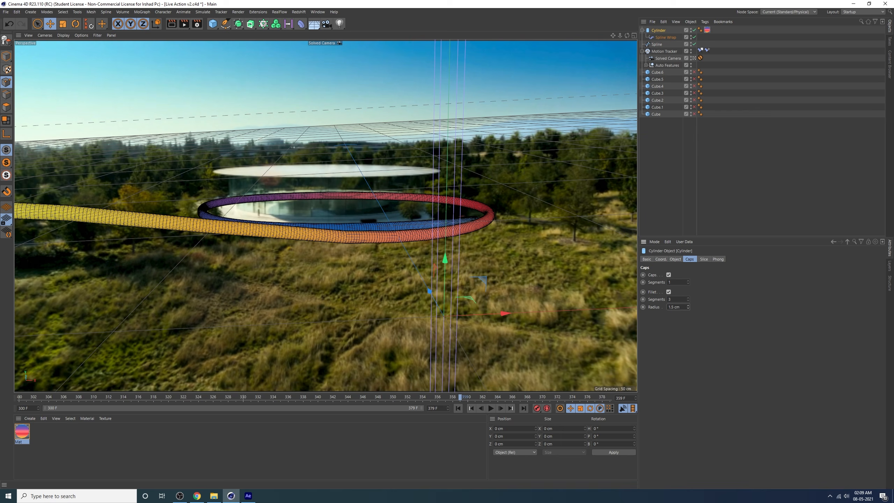
pyautogui.click(687, 298)
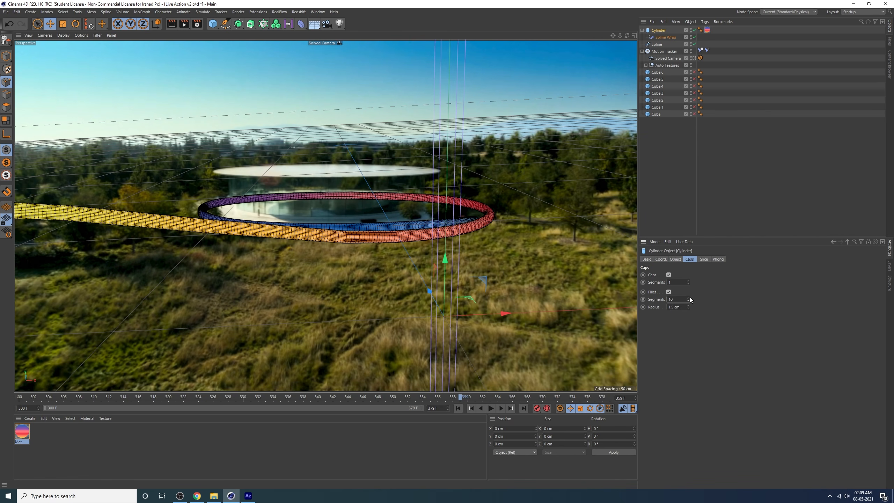
pyautogui.click(457, 408)
pyautogui.click(490, 409)
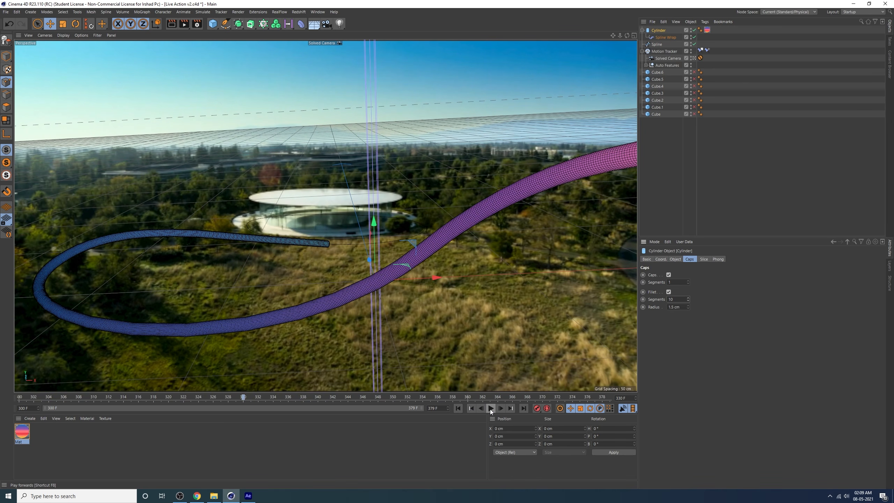
# Set the Spline's intermediate points to Adaptive with an angle of 0°.
pyautogui.click(656, 45)
pyautogui.scroll(-1, 697, 290)
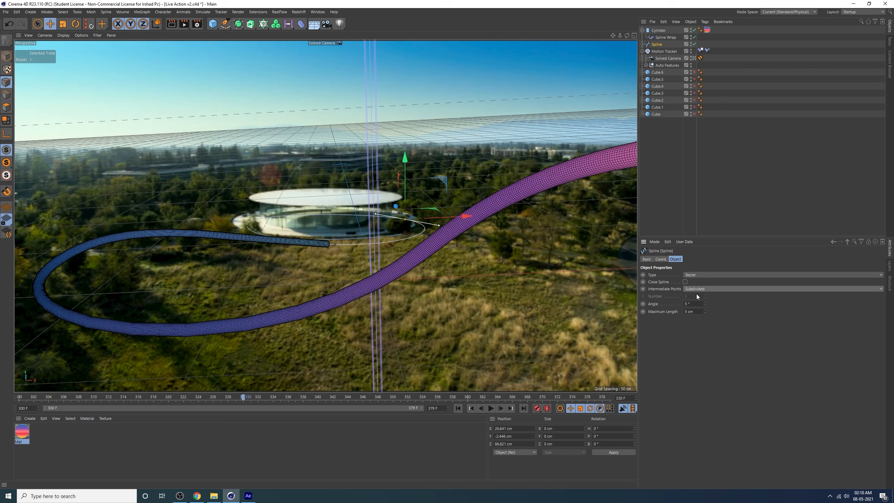
pyautogui.click(696, 290)
pyautogui.click(698, 319)
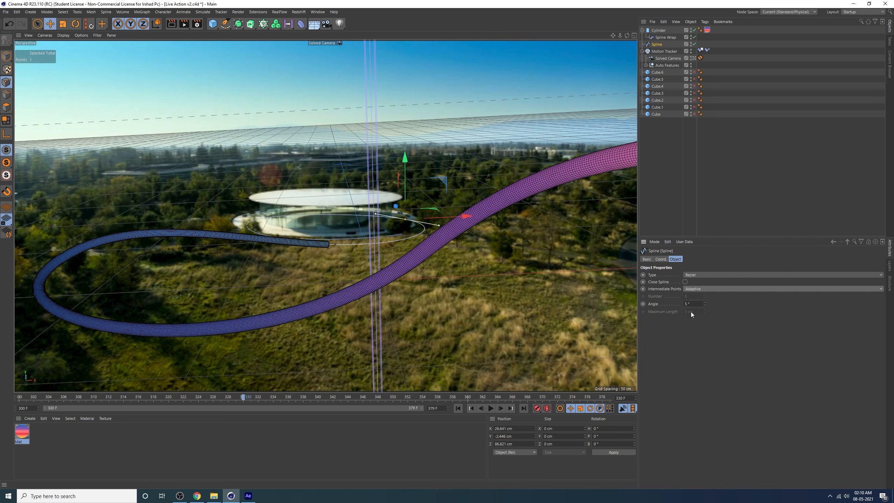
pyautogui.moveTo(704, 304); pyautogui.dragTo(704, 307)
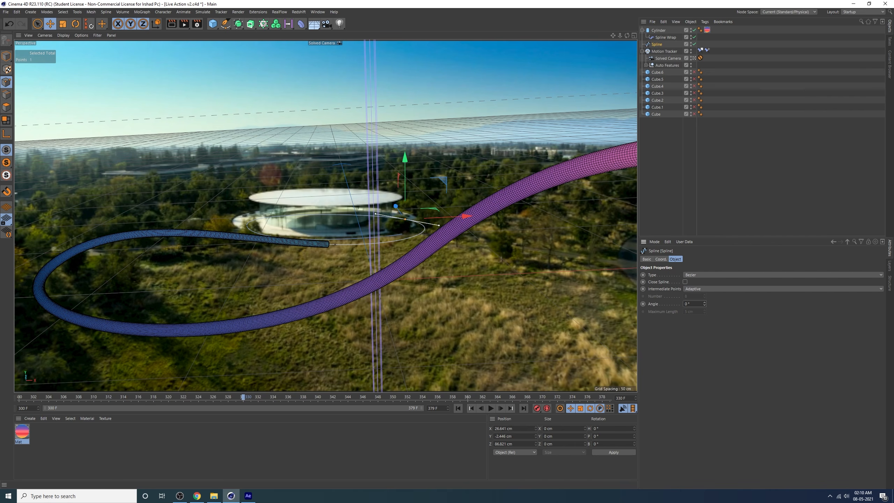
# Play the animation from the start to frame 336 and display the viewport in Gouraud shading without wireframe lines.
pyautogui.click(457, 409)
pyautogui.click(490, 409)
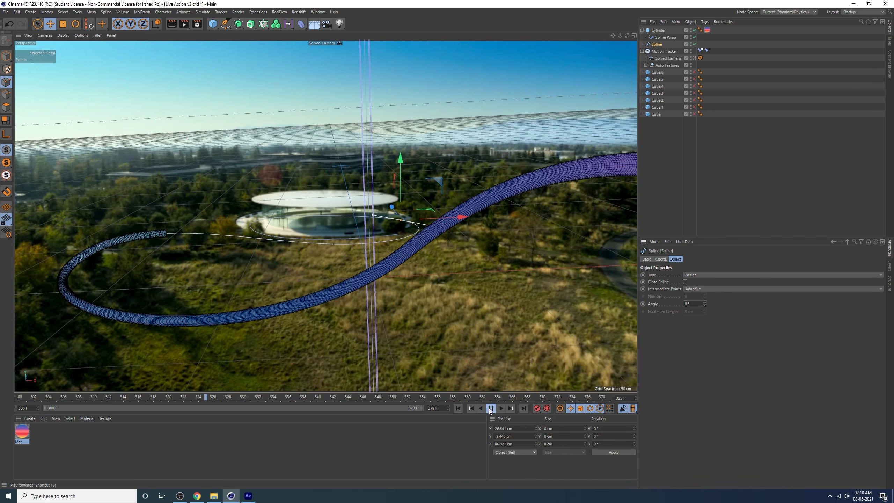
pyautogui.click(490, 408)
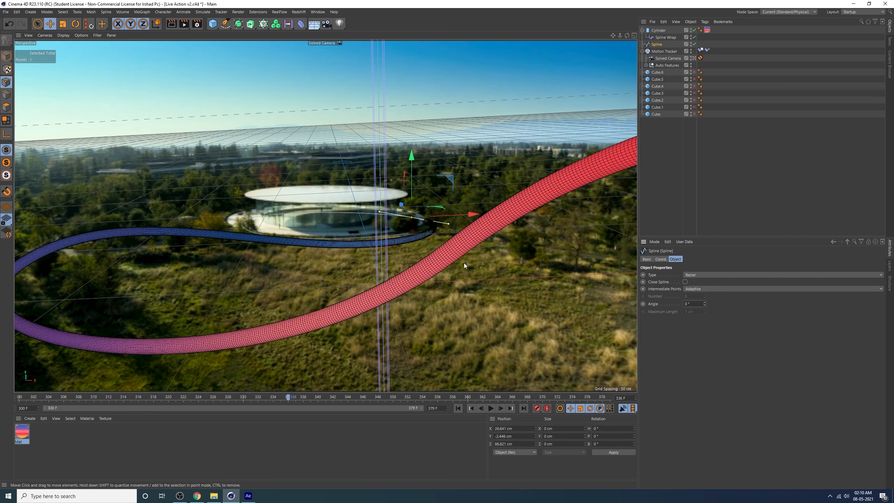
pyautogui.press('n')
pyautogui.press('a')
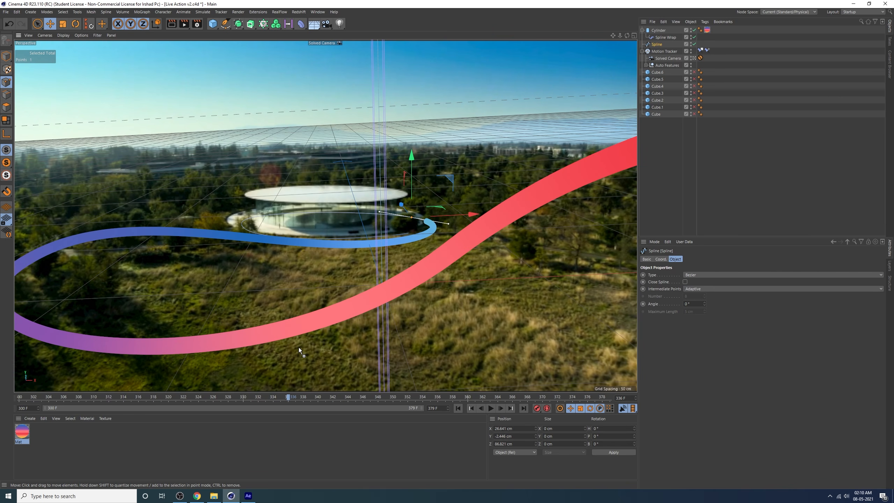
# Switch to After Effects and compare the composited line with the 3D line animation reference video open in Chrome.
pyautogui.click(248, 495)
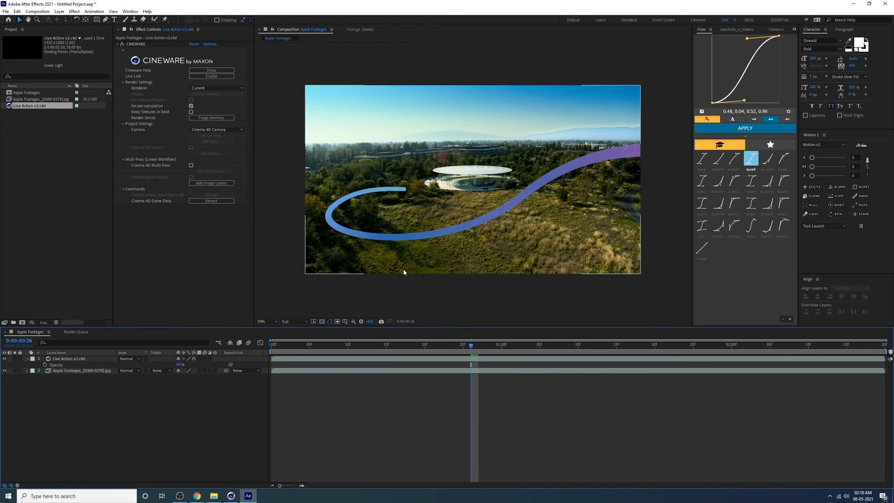
pyautogui.scroll(2, 385, 244)
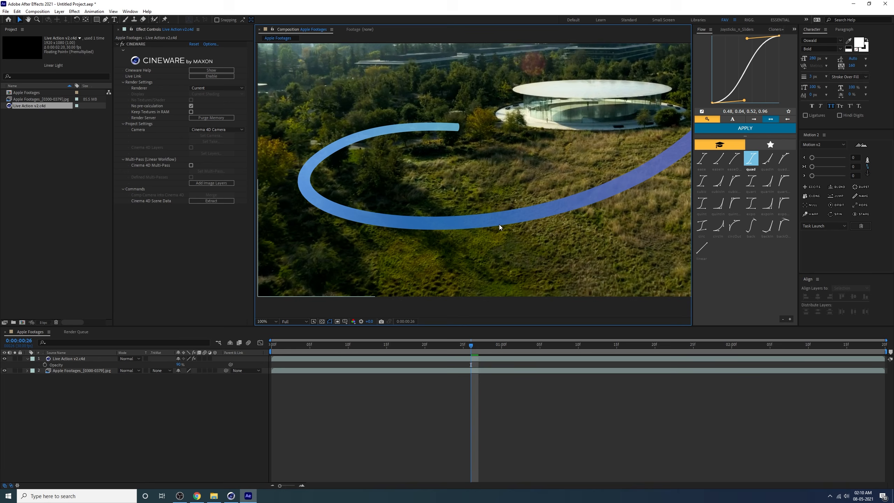
pyautogui.scroll(-2, 460, 248)
pyautogui.click(196, 496)
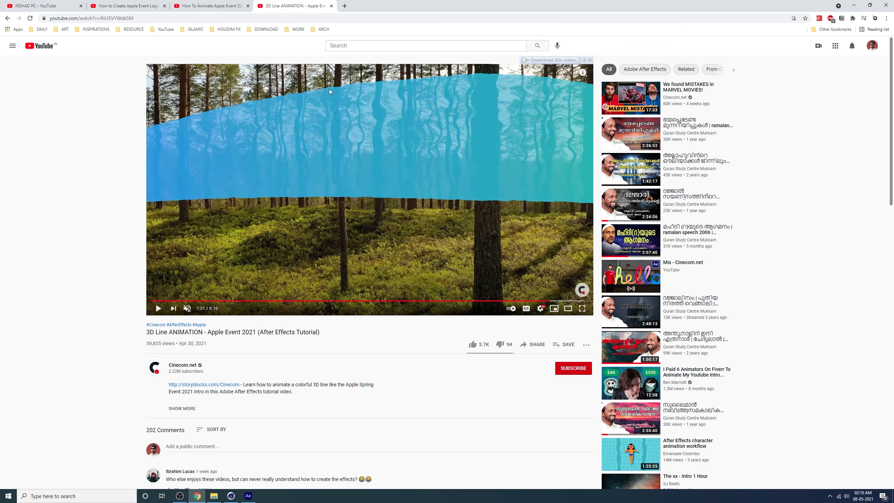
pyautogui.click(248, 495)
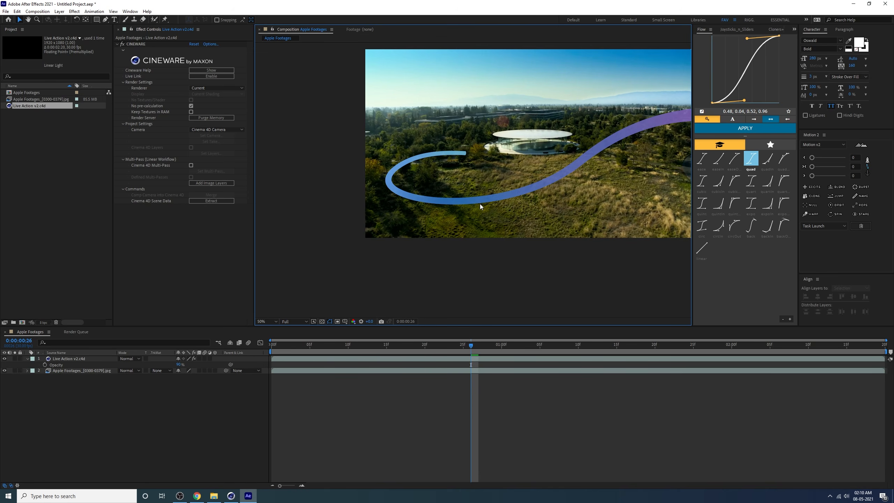
pyautogui.scroll(2, 507, 191)
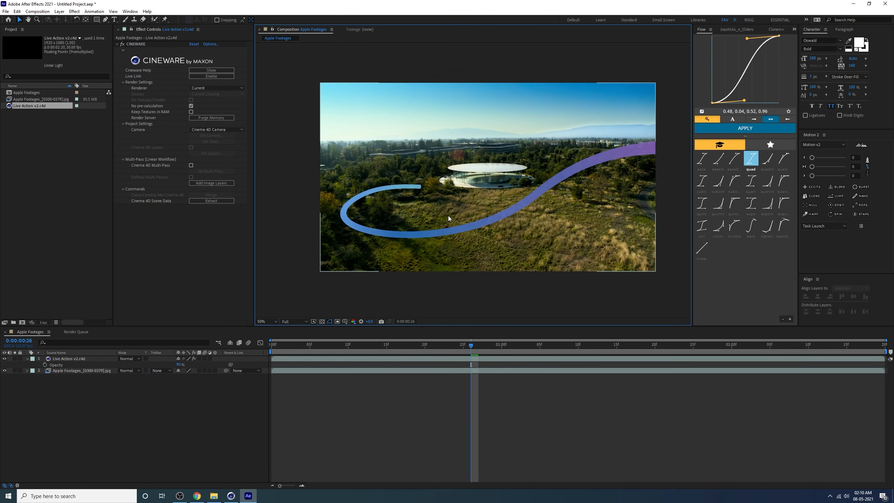
pyautogui.scroll(-2, 501, 260)
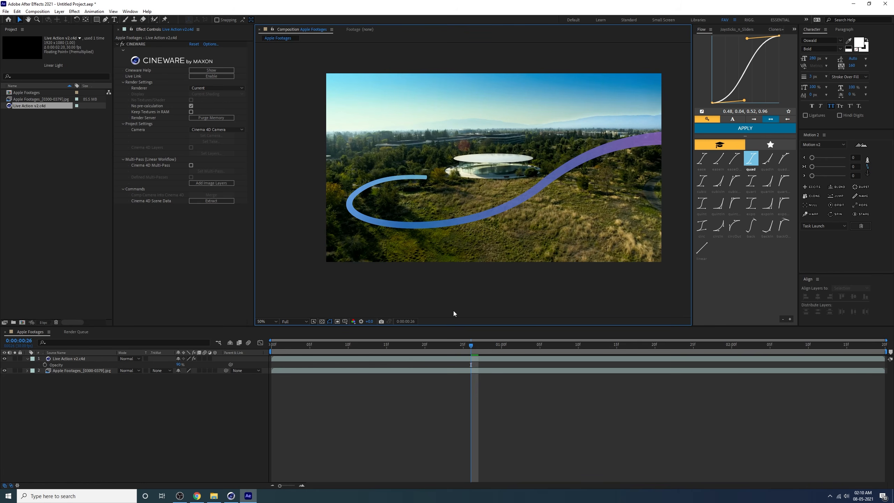
# Preview the Apple Footages composition from its first frame.
pyautogui.click(234, 359)
pyautogui.press('Home')
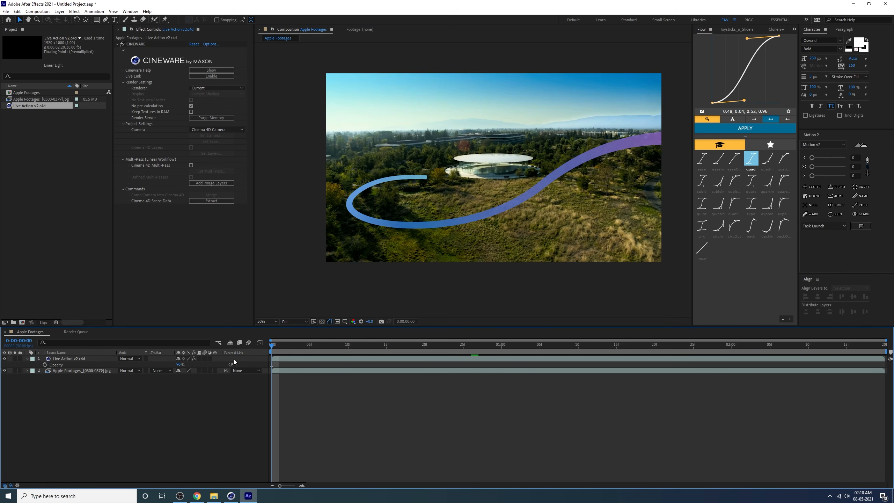
pyautogui.press('space')
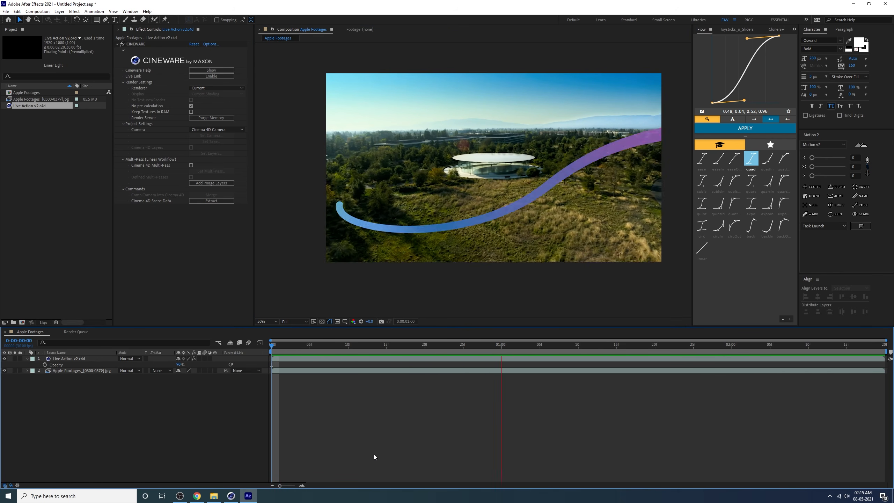